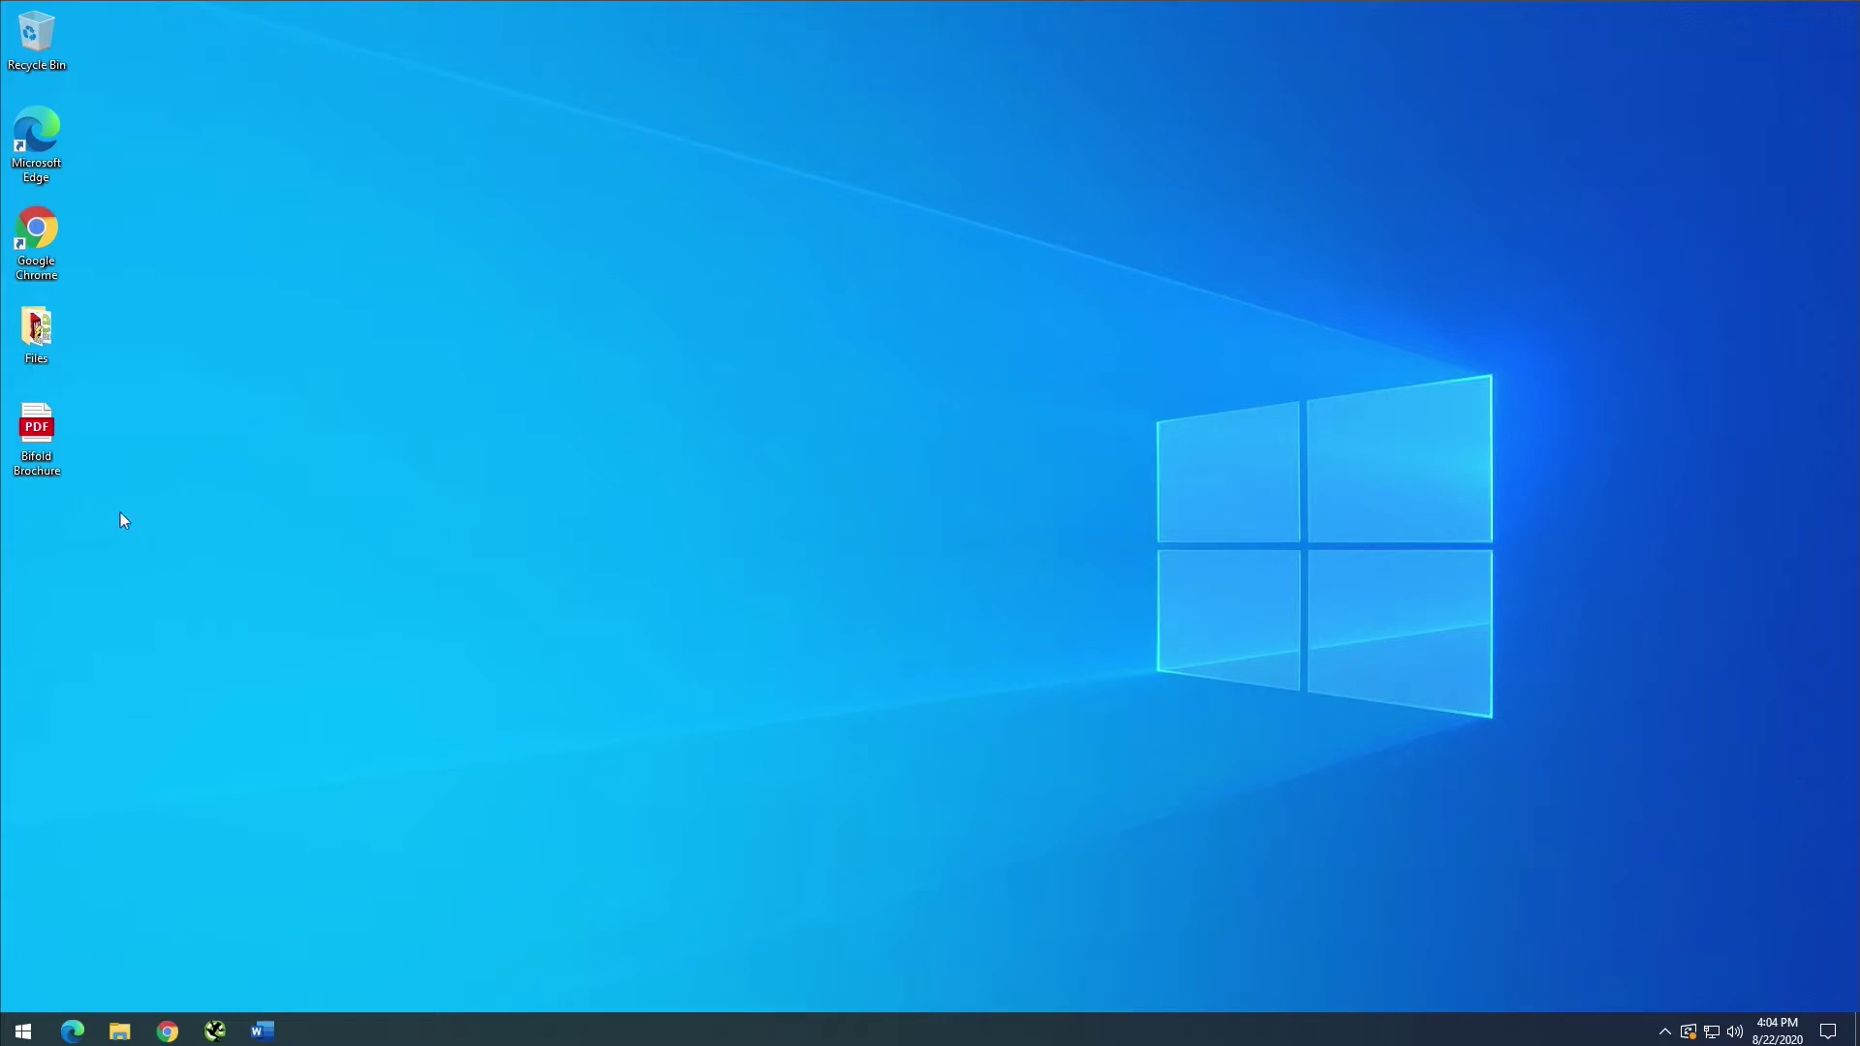
# Open the Bifold Brochure PDF in Edge, review the BUSINESS BROCHURE cover, then minimize Edge
pyautogui.click(37, 436)
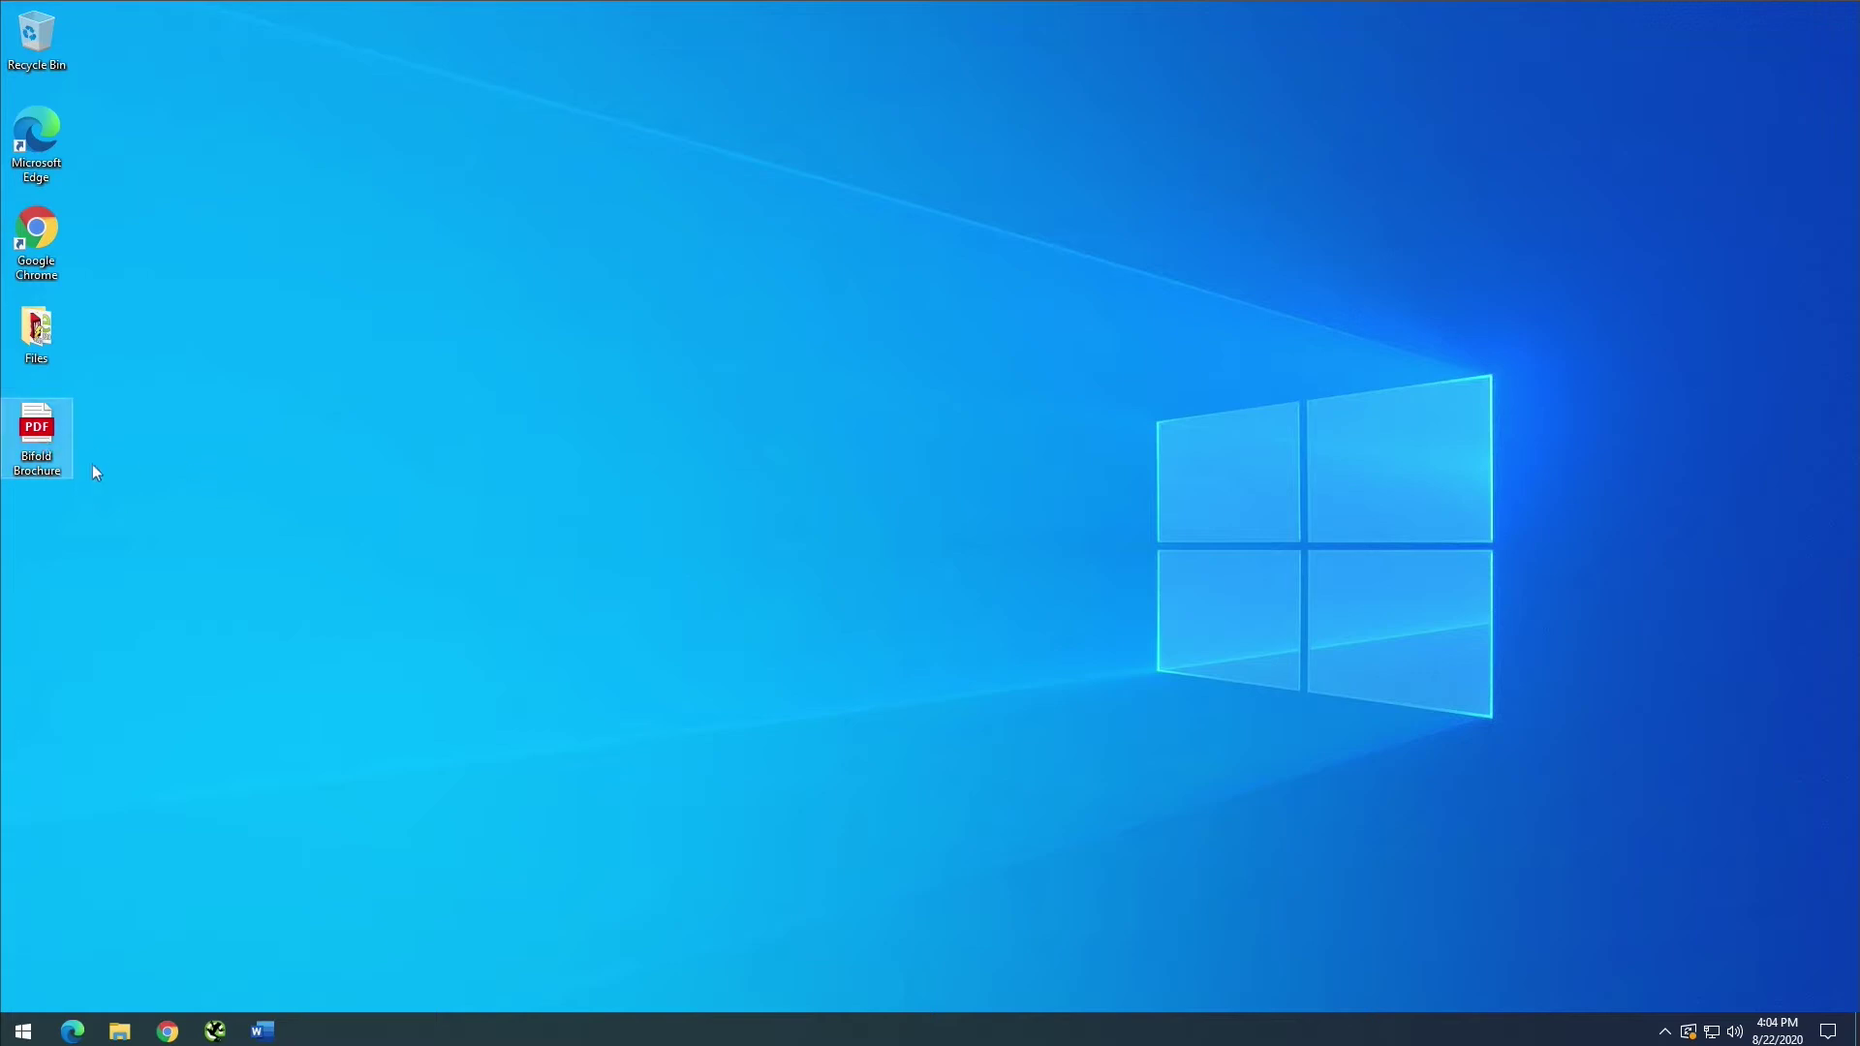
pyautogui.doubleClick(48, 432)
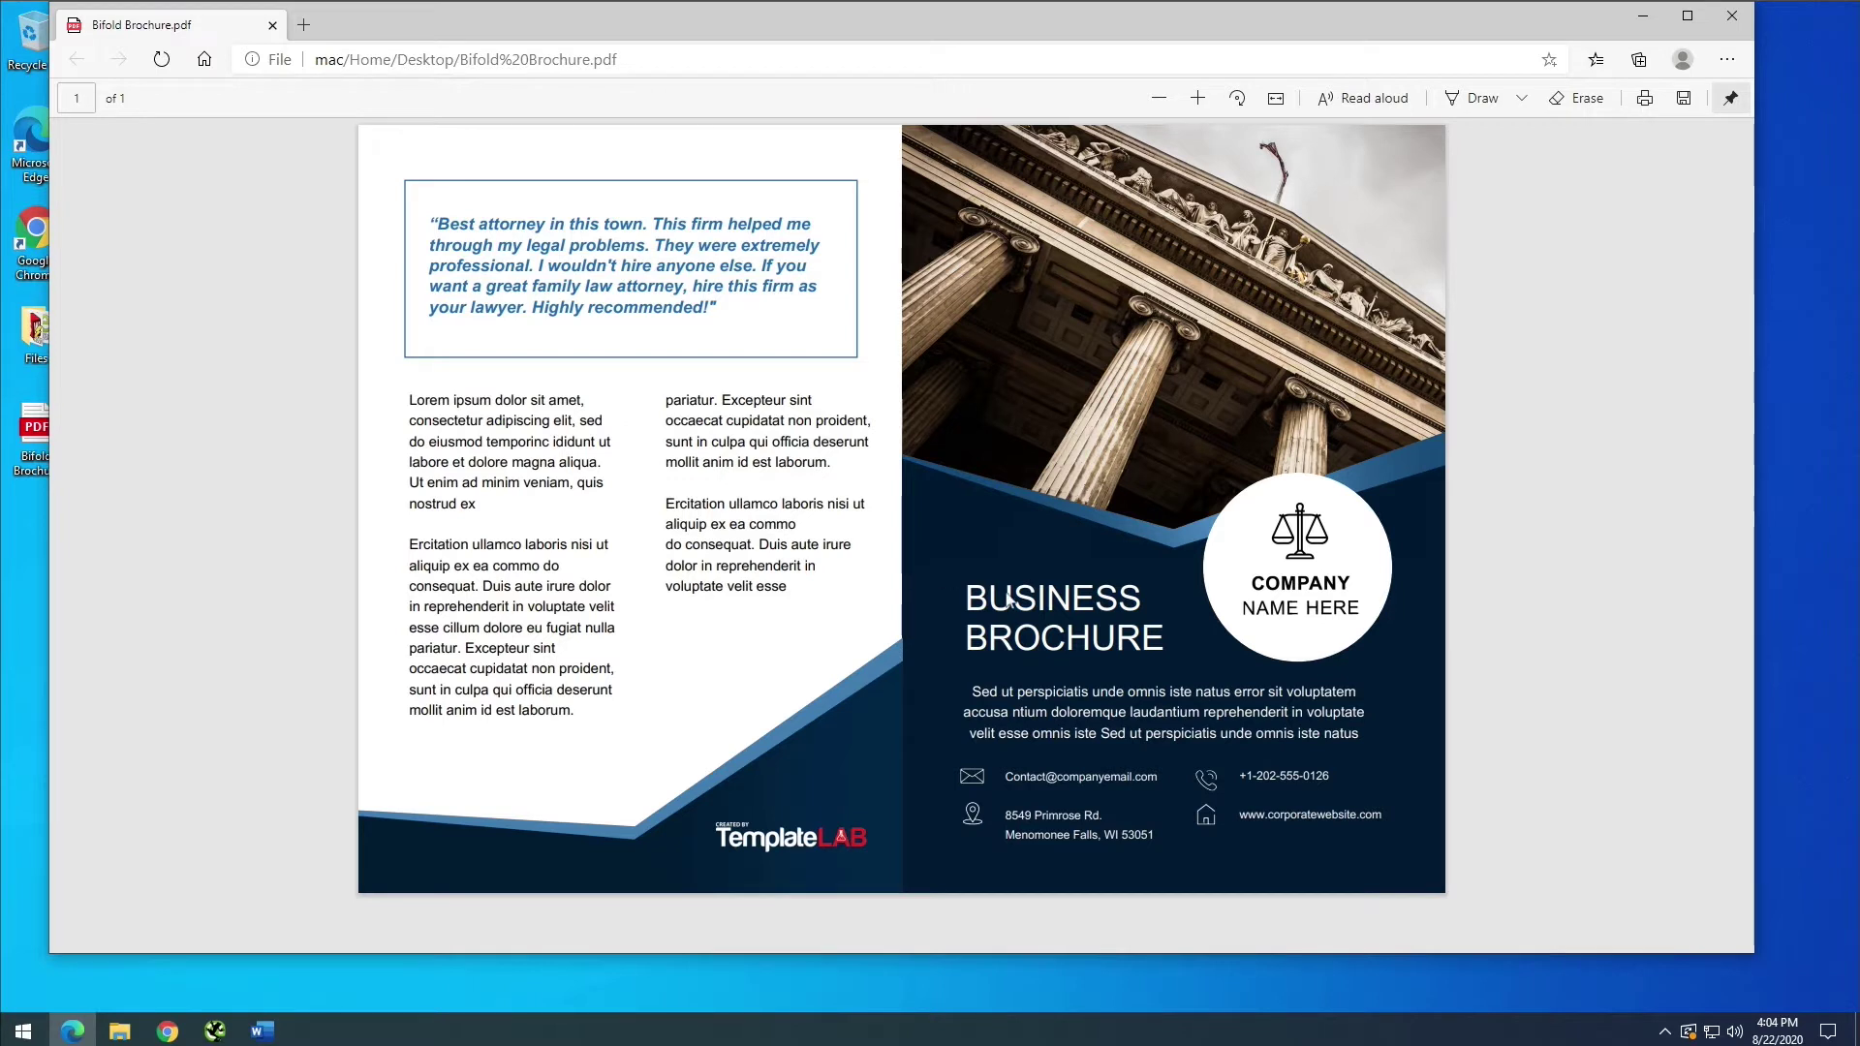
pyautogui.moveTo(981, 605); pyautogui.dragTo(1028, 631)
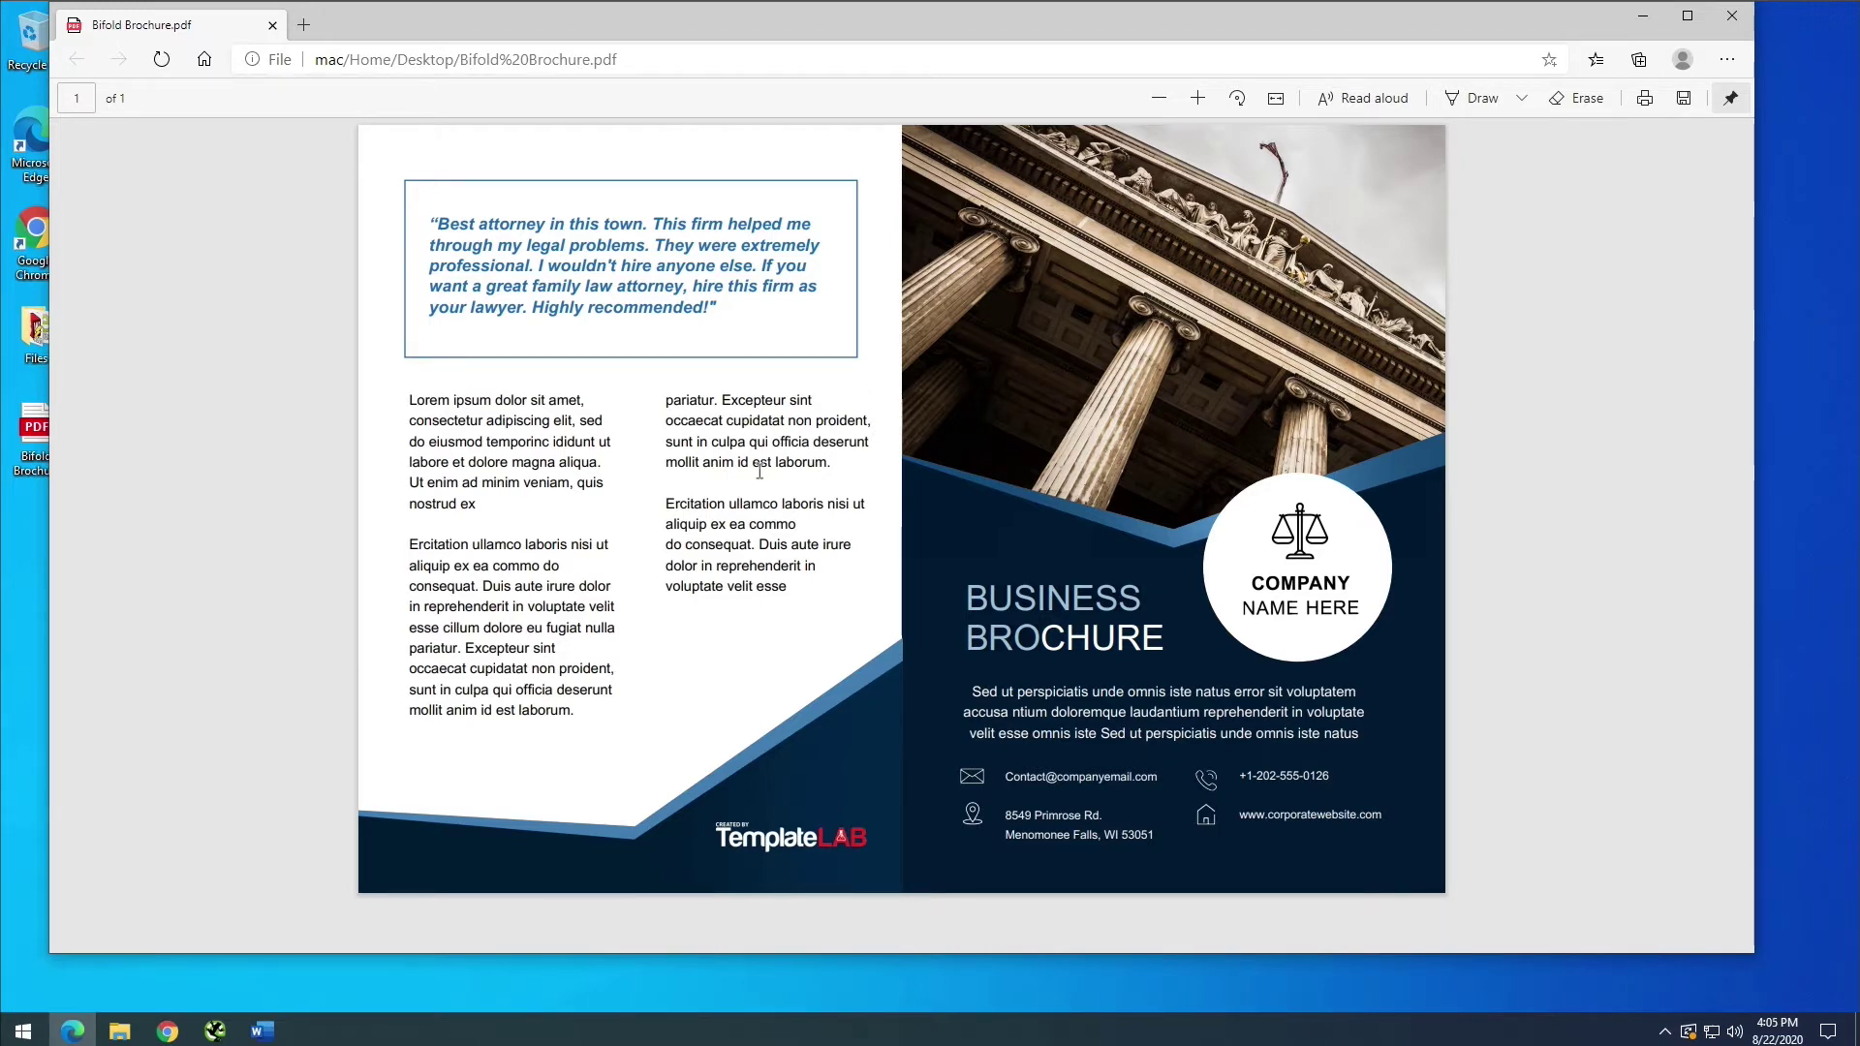
pyautogui.click(1644, 19)
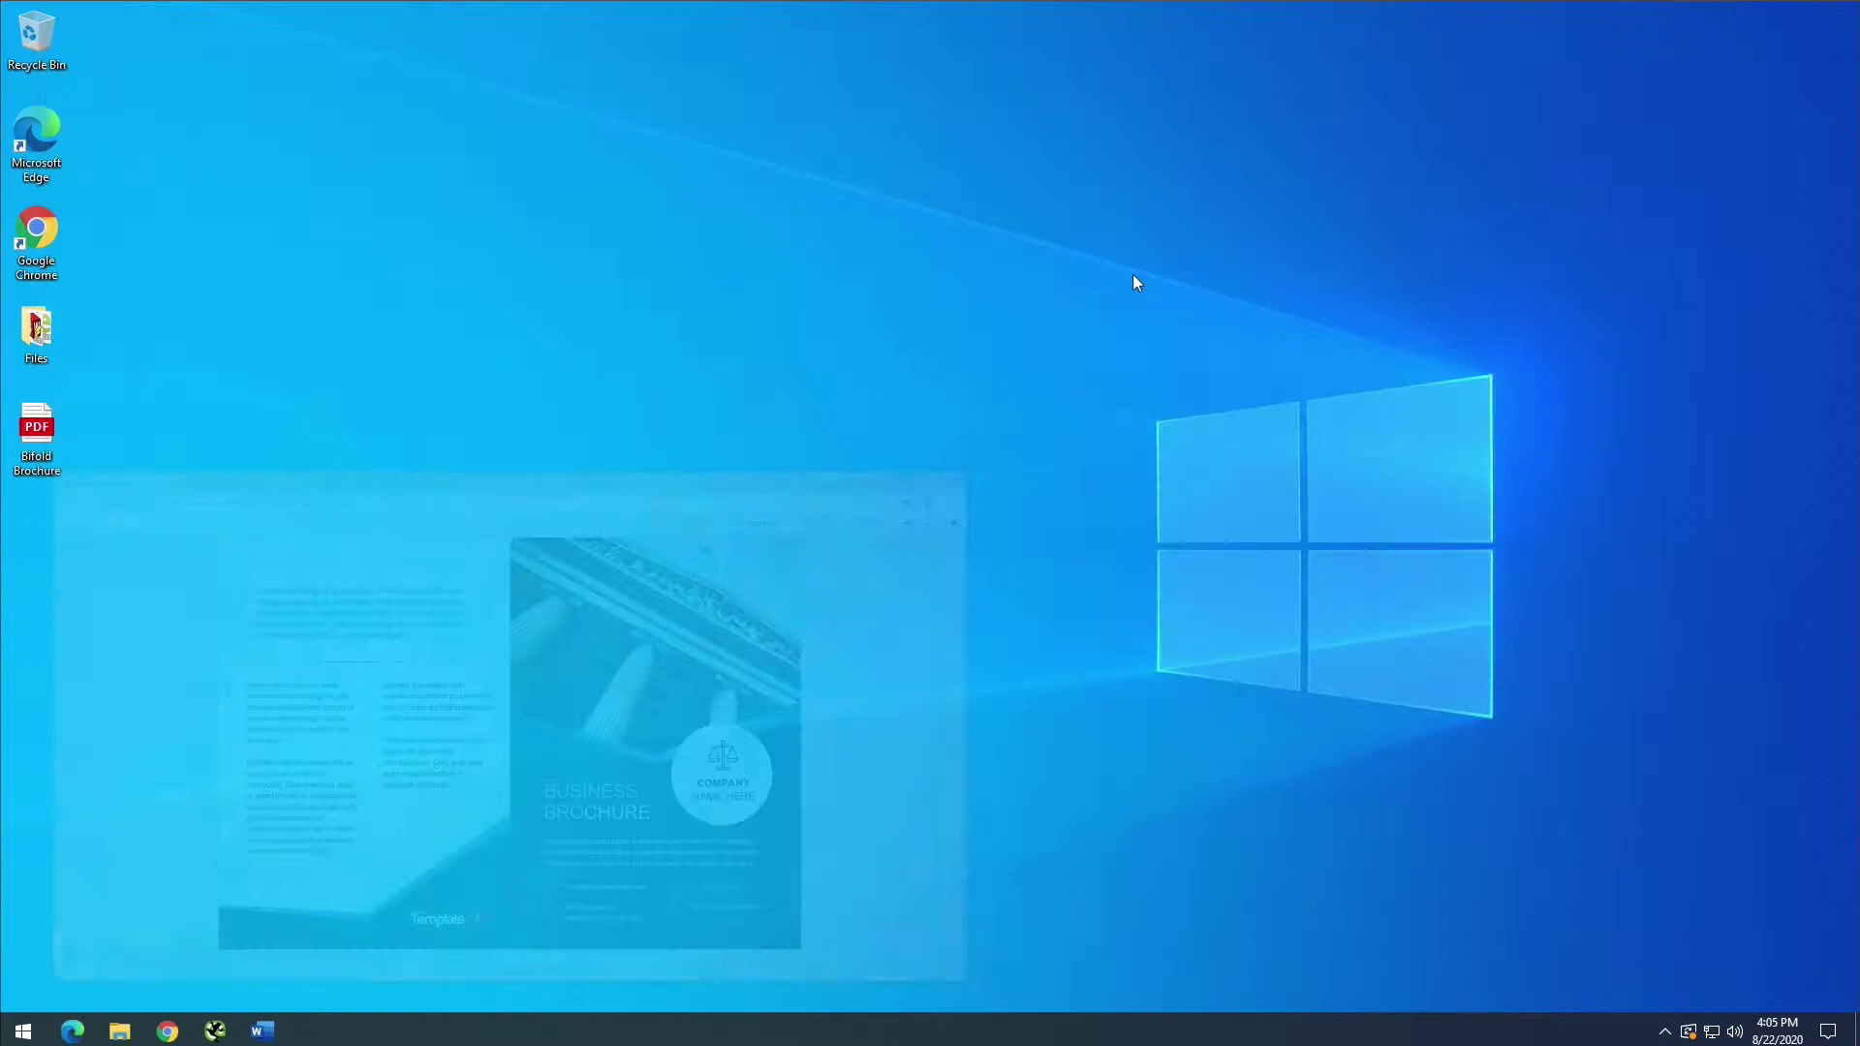
# Launch Word, move its window aside, and drag the Bifold Brochure PDF onto it
pyautogui.click(276, 1035)
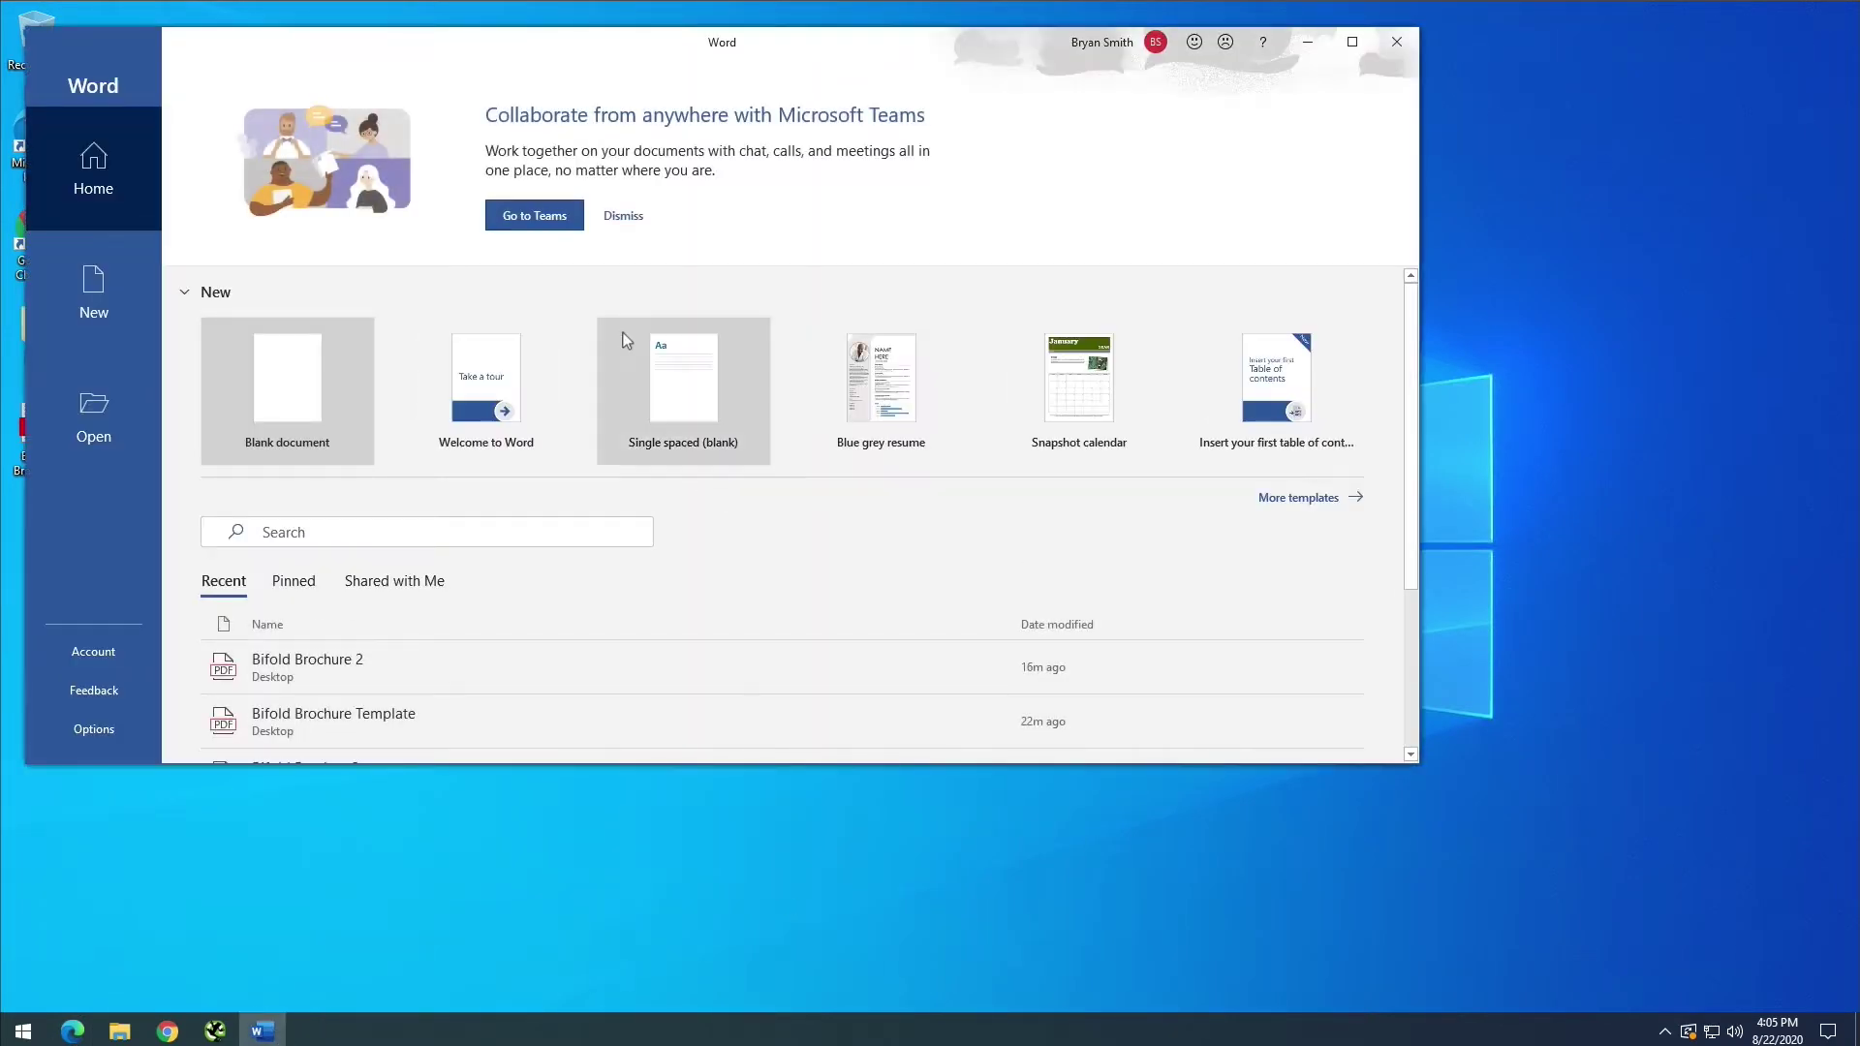
pyautogui.moveTo(585, 52); pyautogui.dragTo(848, 136)
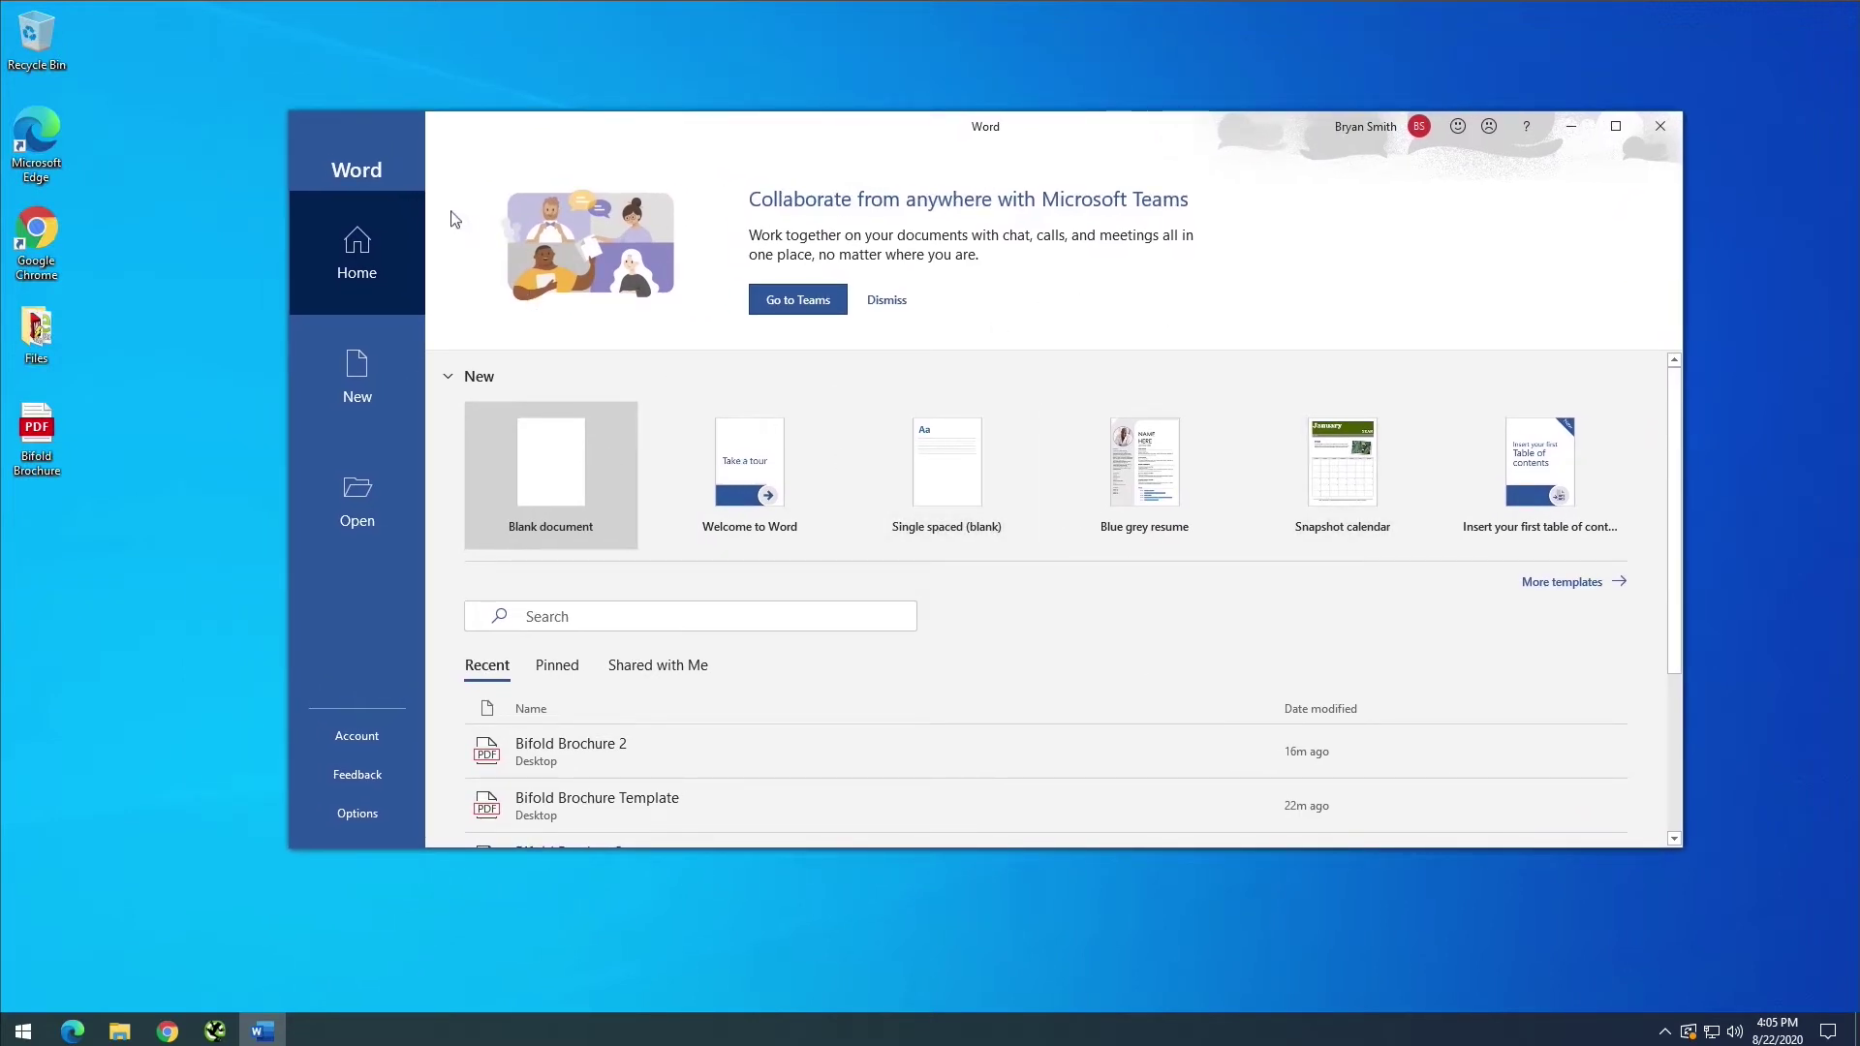
pyautogui.click(45, 446)
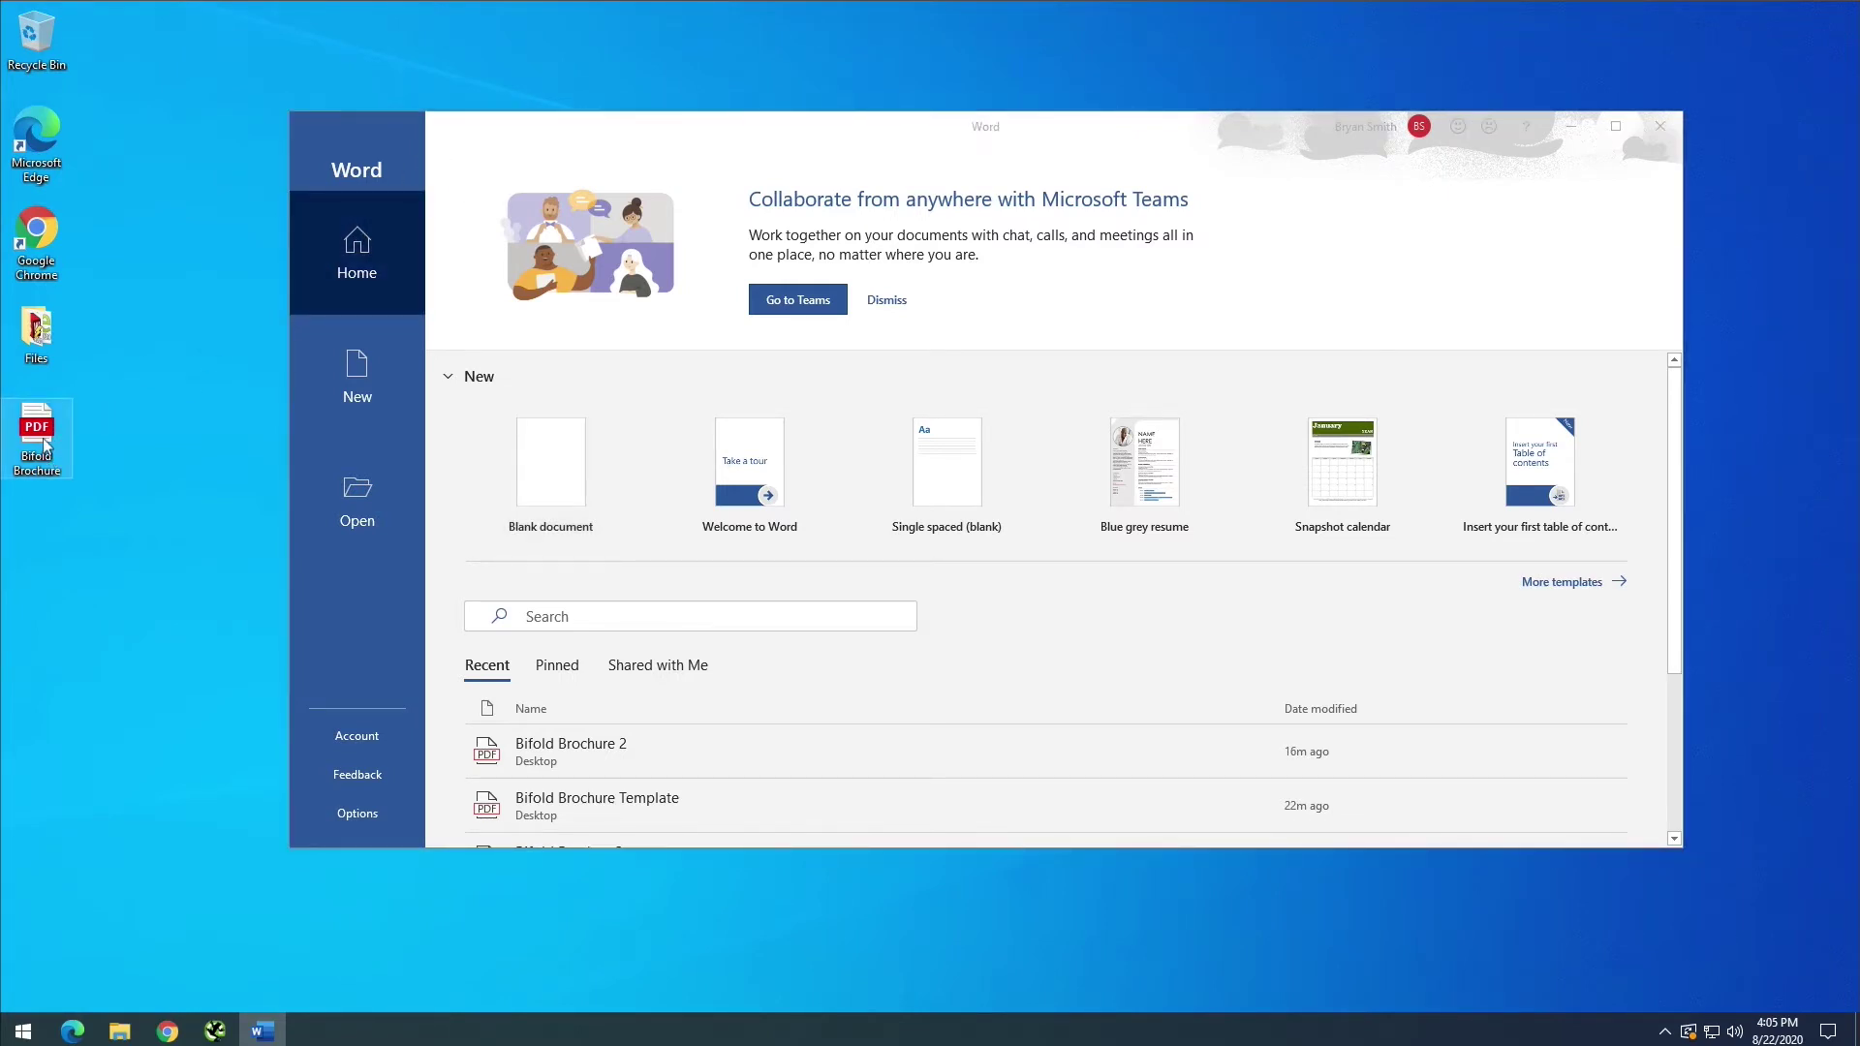
pyautogui.moveTo(45, 446); pyautogui.dragTo(881, 438)
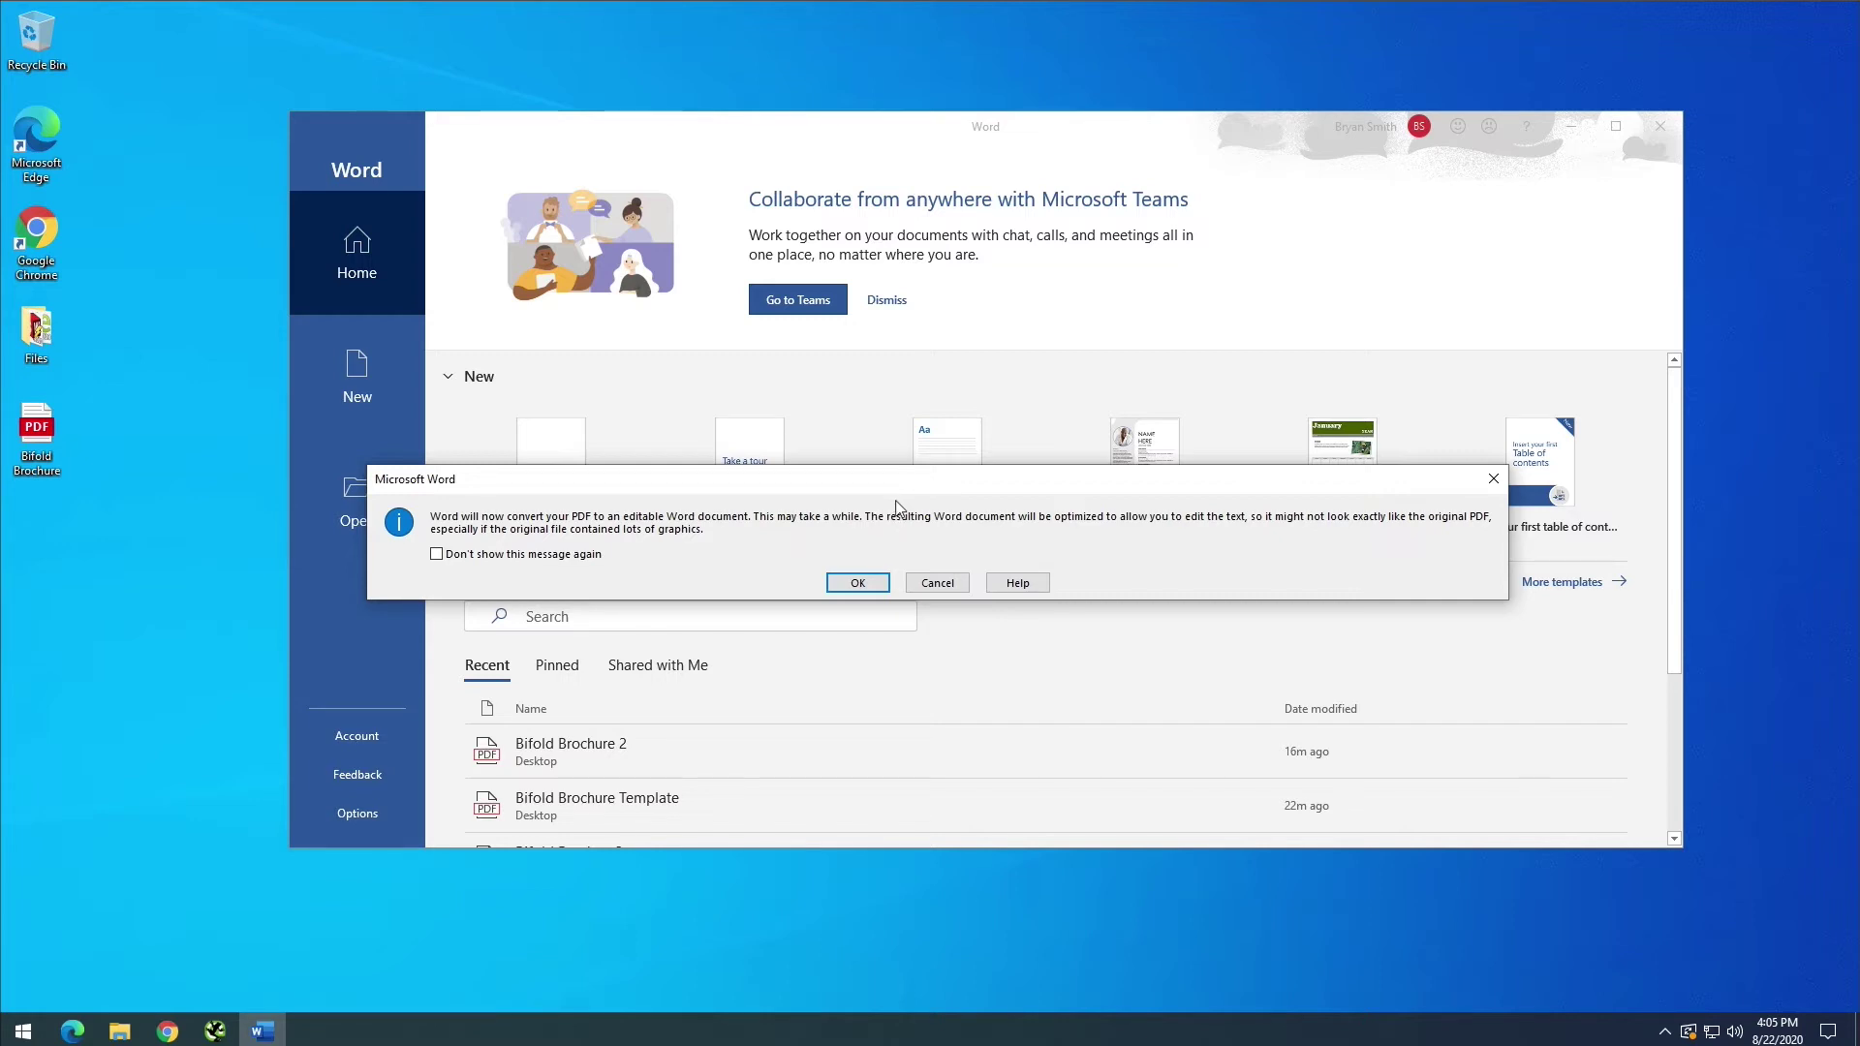
# Confirm the PDF conversion and stretch the Word window taller to show more brochure
pyautogui.click(880, 585)
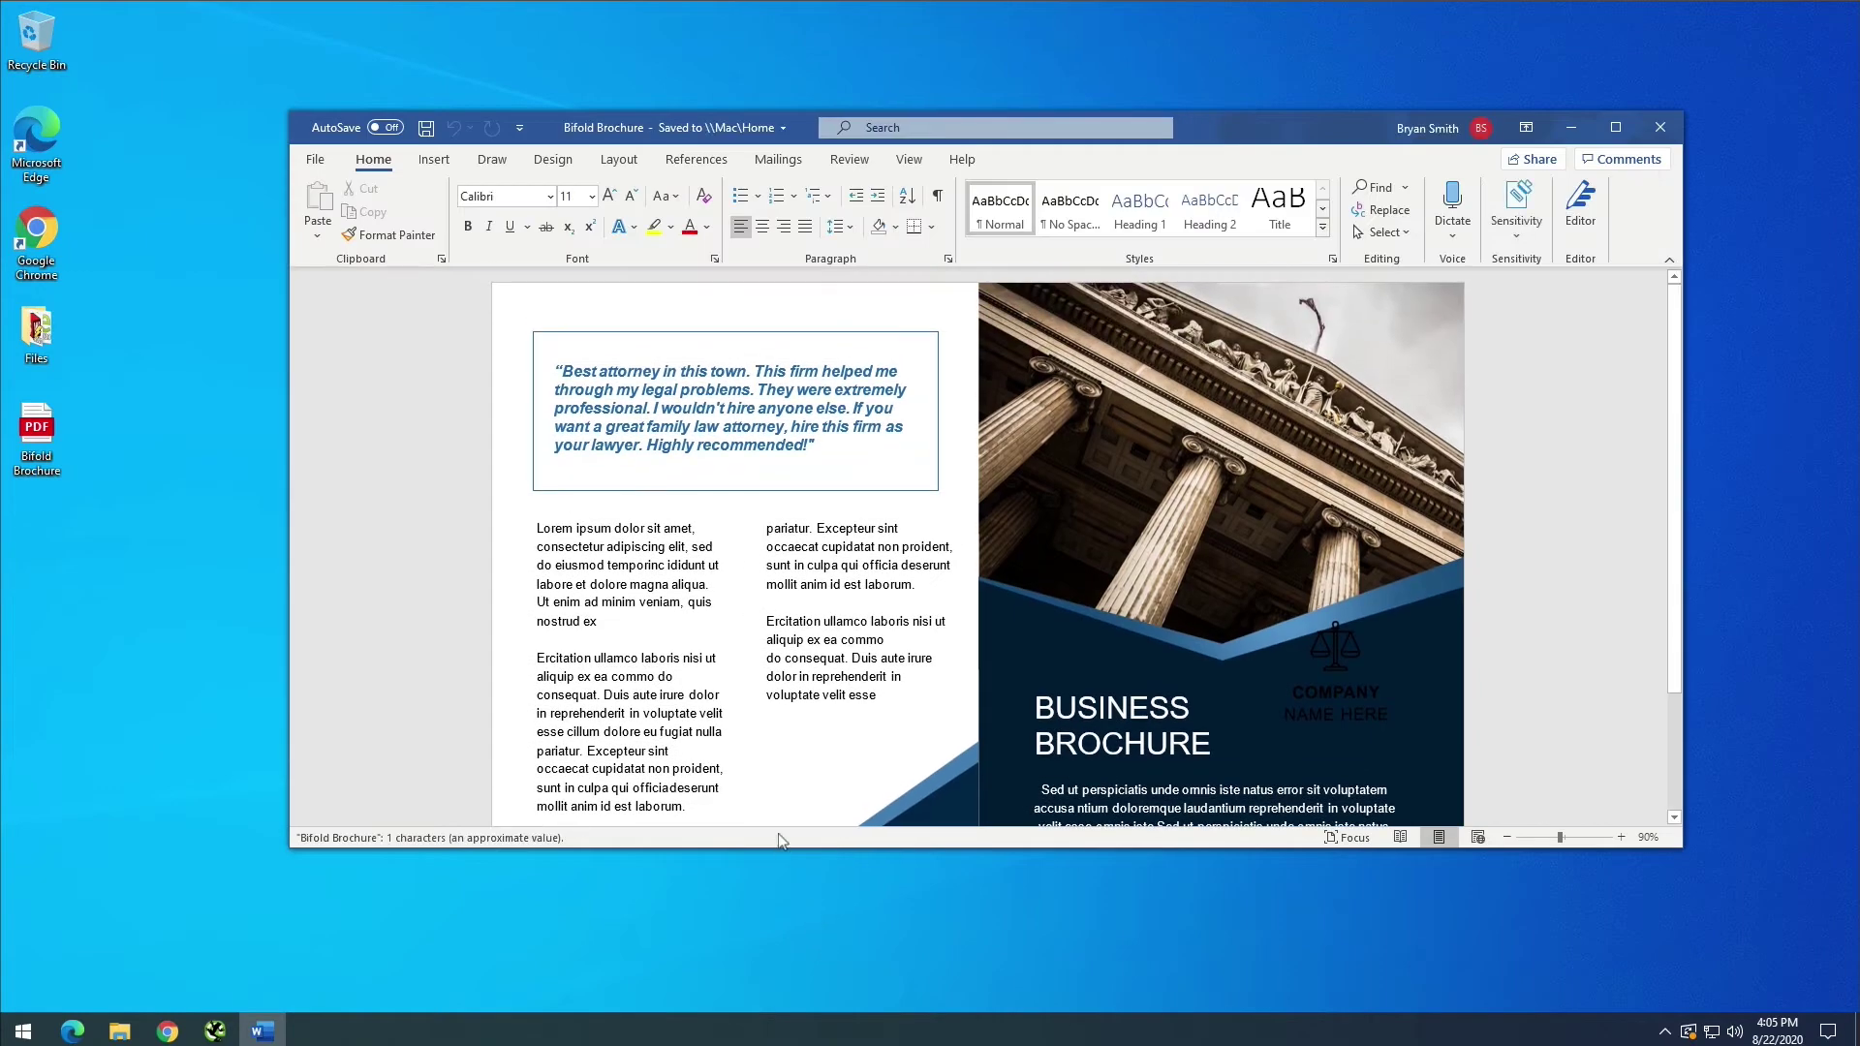
pyautogui.moveTo(1252, 109); pyautogui.dragTo(1251, 25)
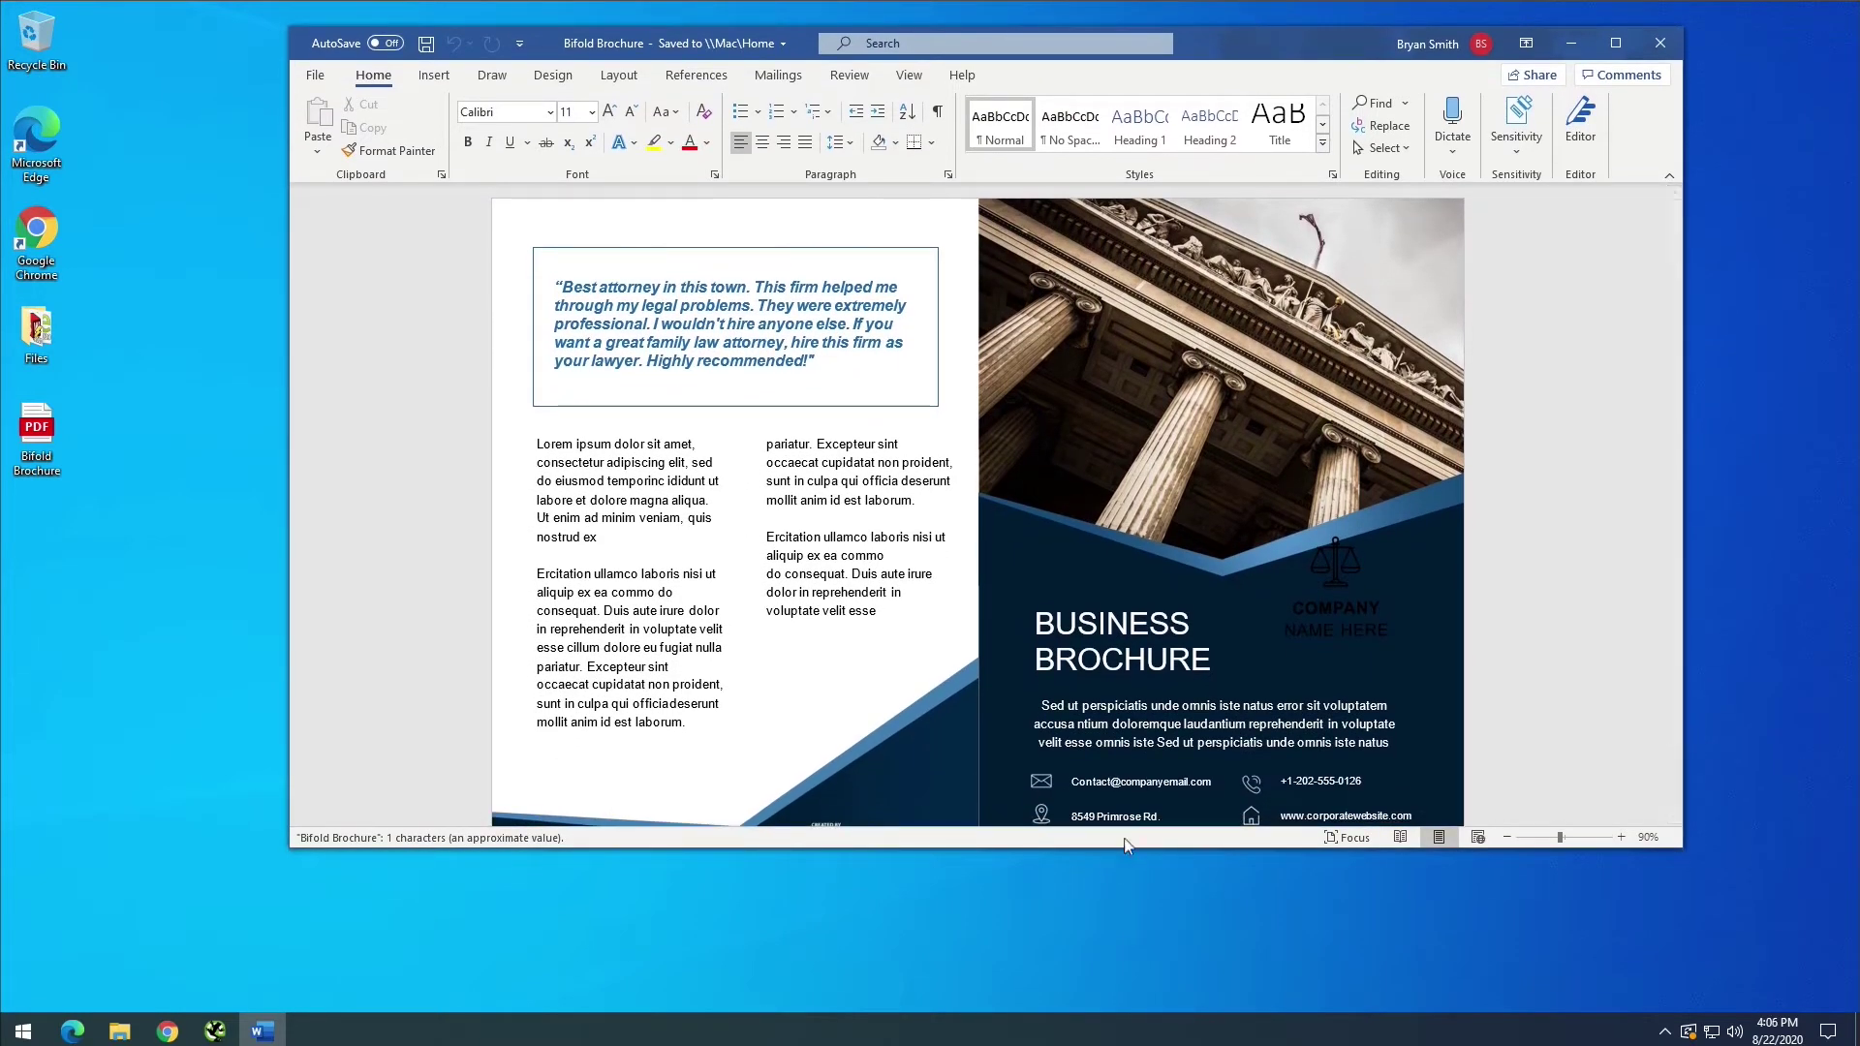
pyautogui.moveTo(1127, 848); pyautogui.dragTo(1129, 963)
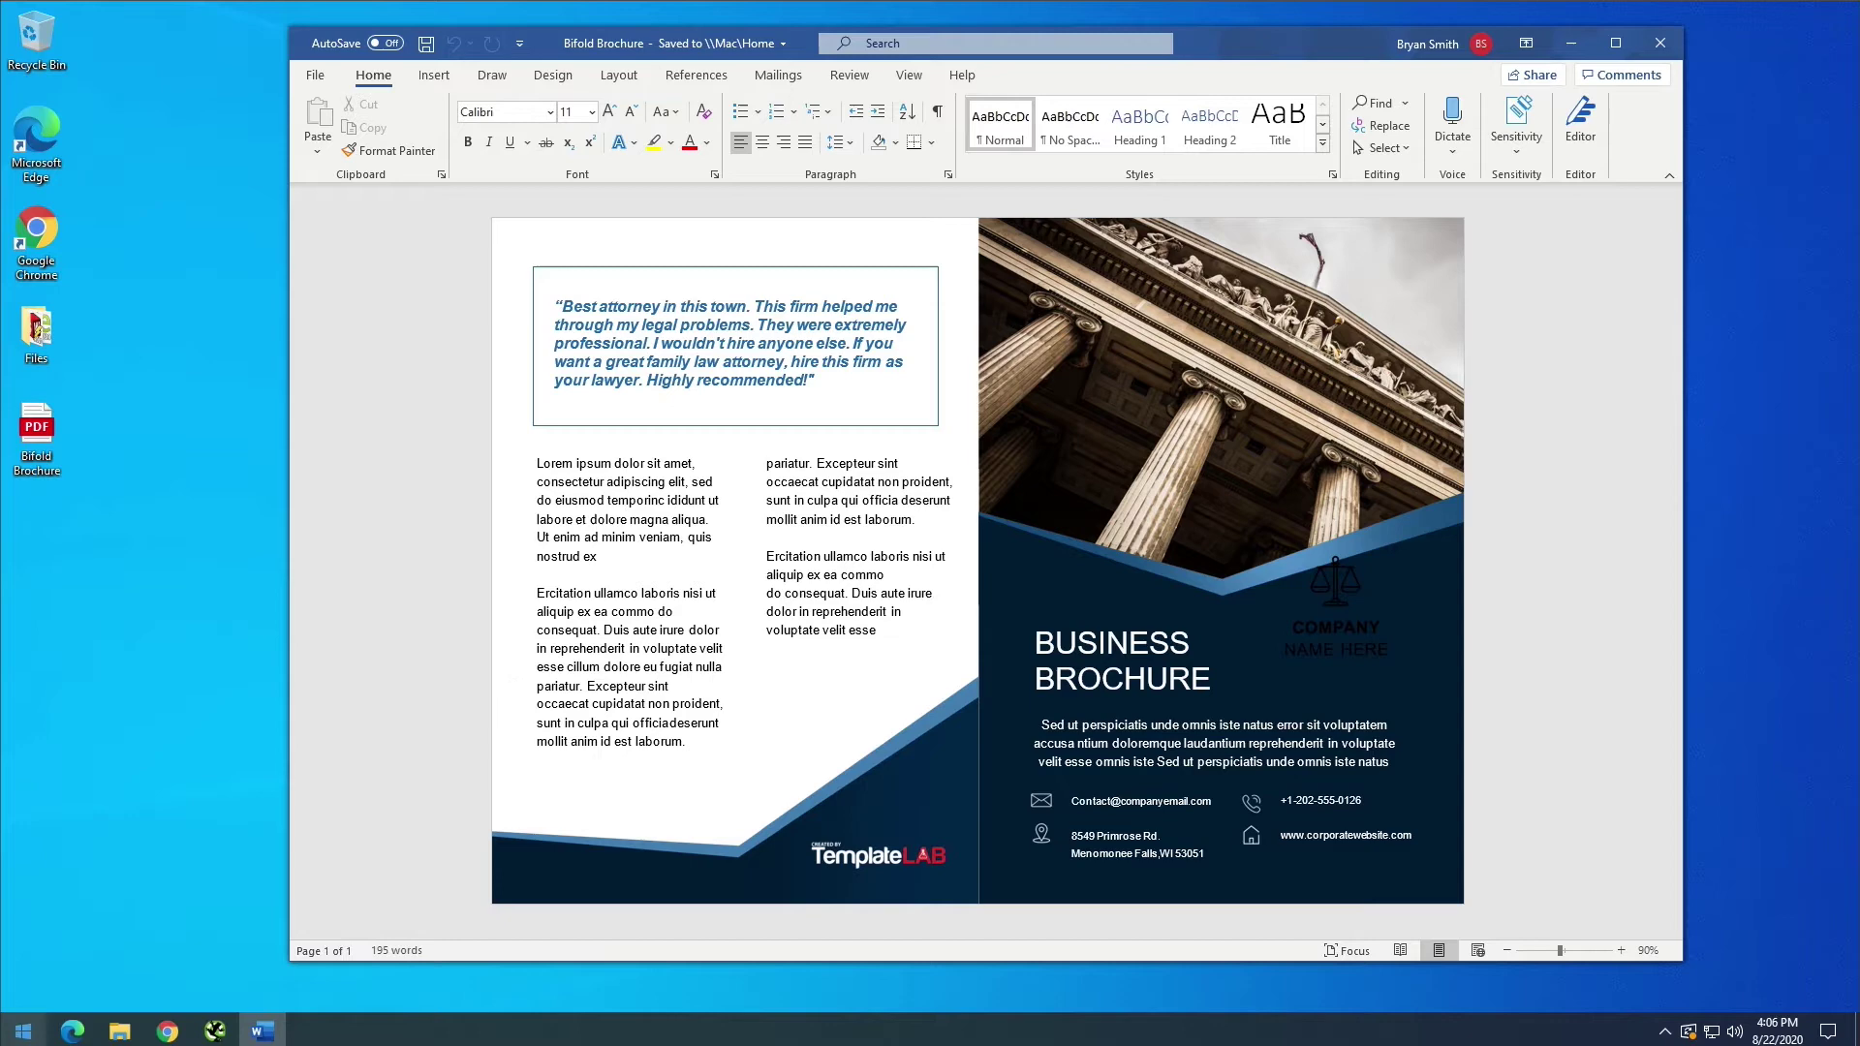
# Switch back and forth between the converted Word document and the original PDF in Edge
pyautogui.click(73, 1032)
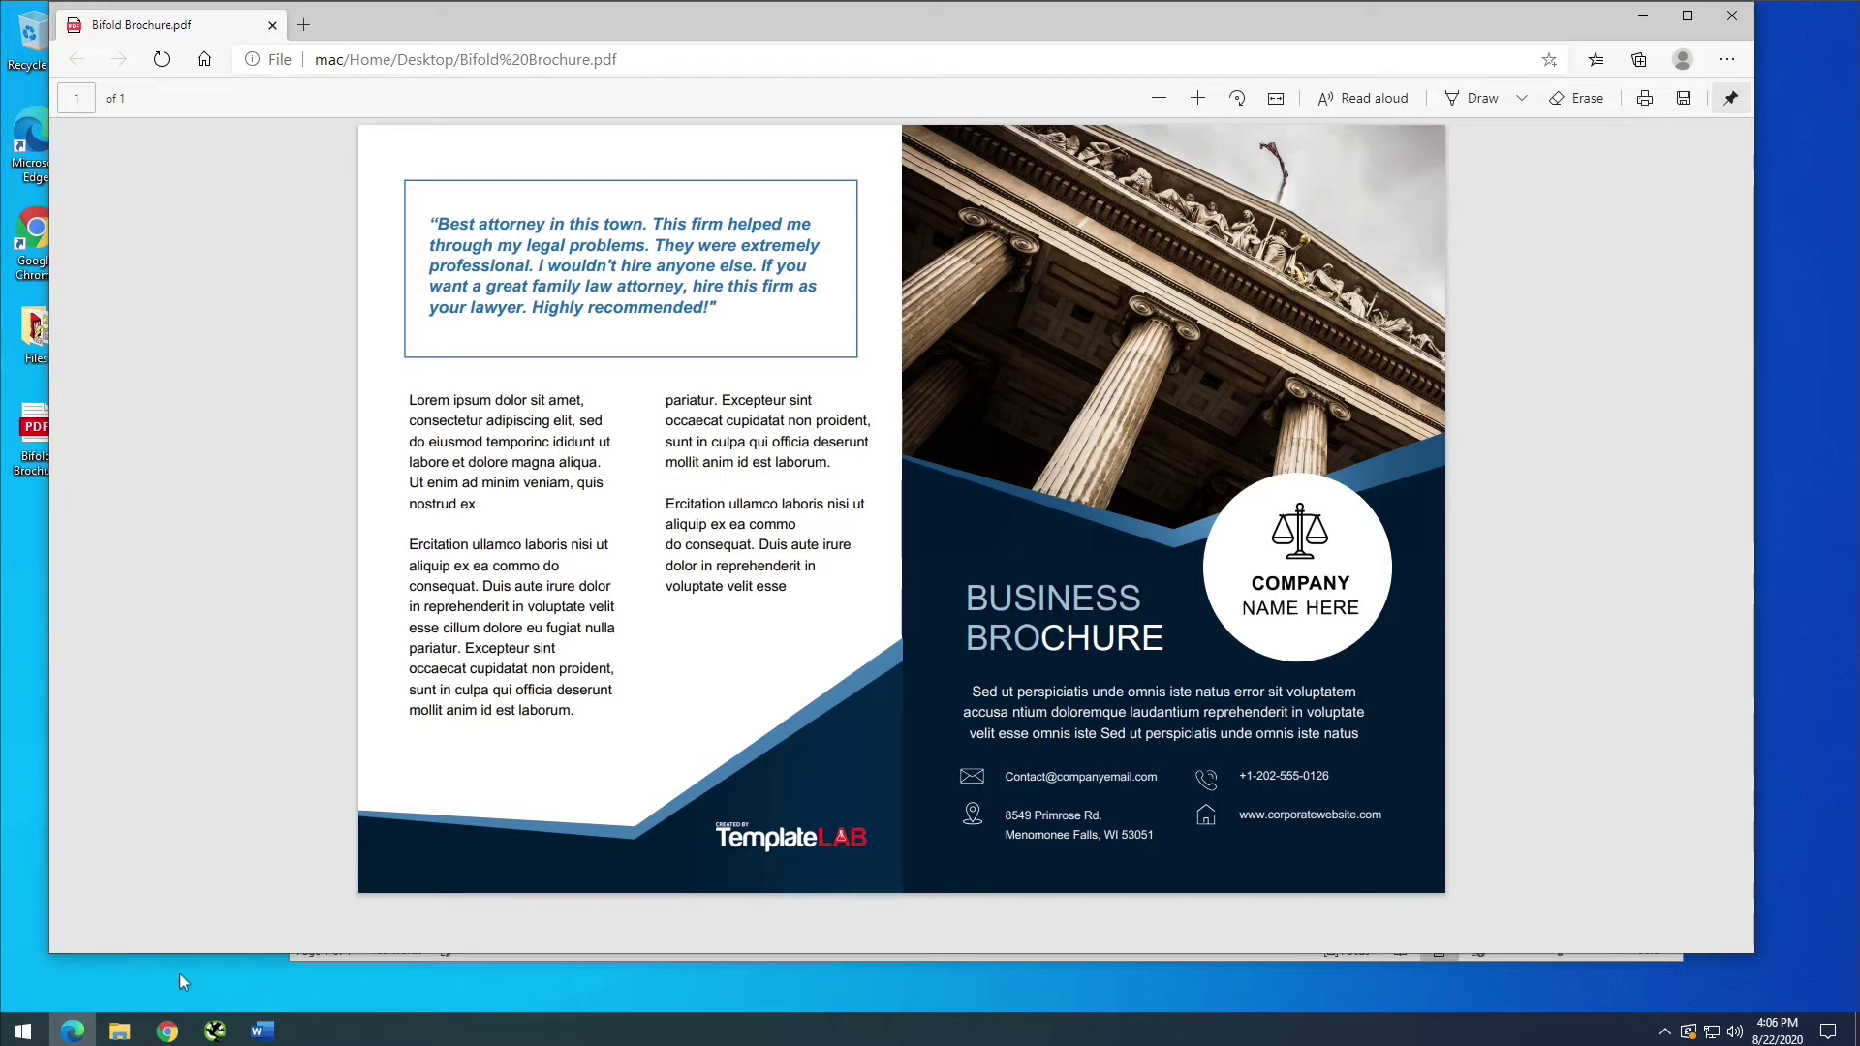
pyautogui.click(261, 1032)
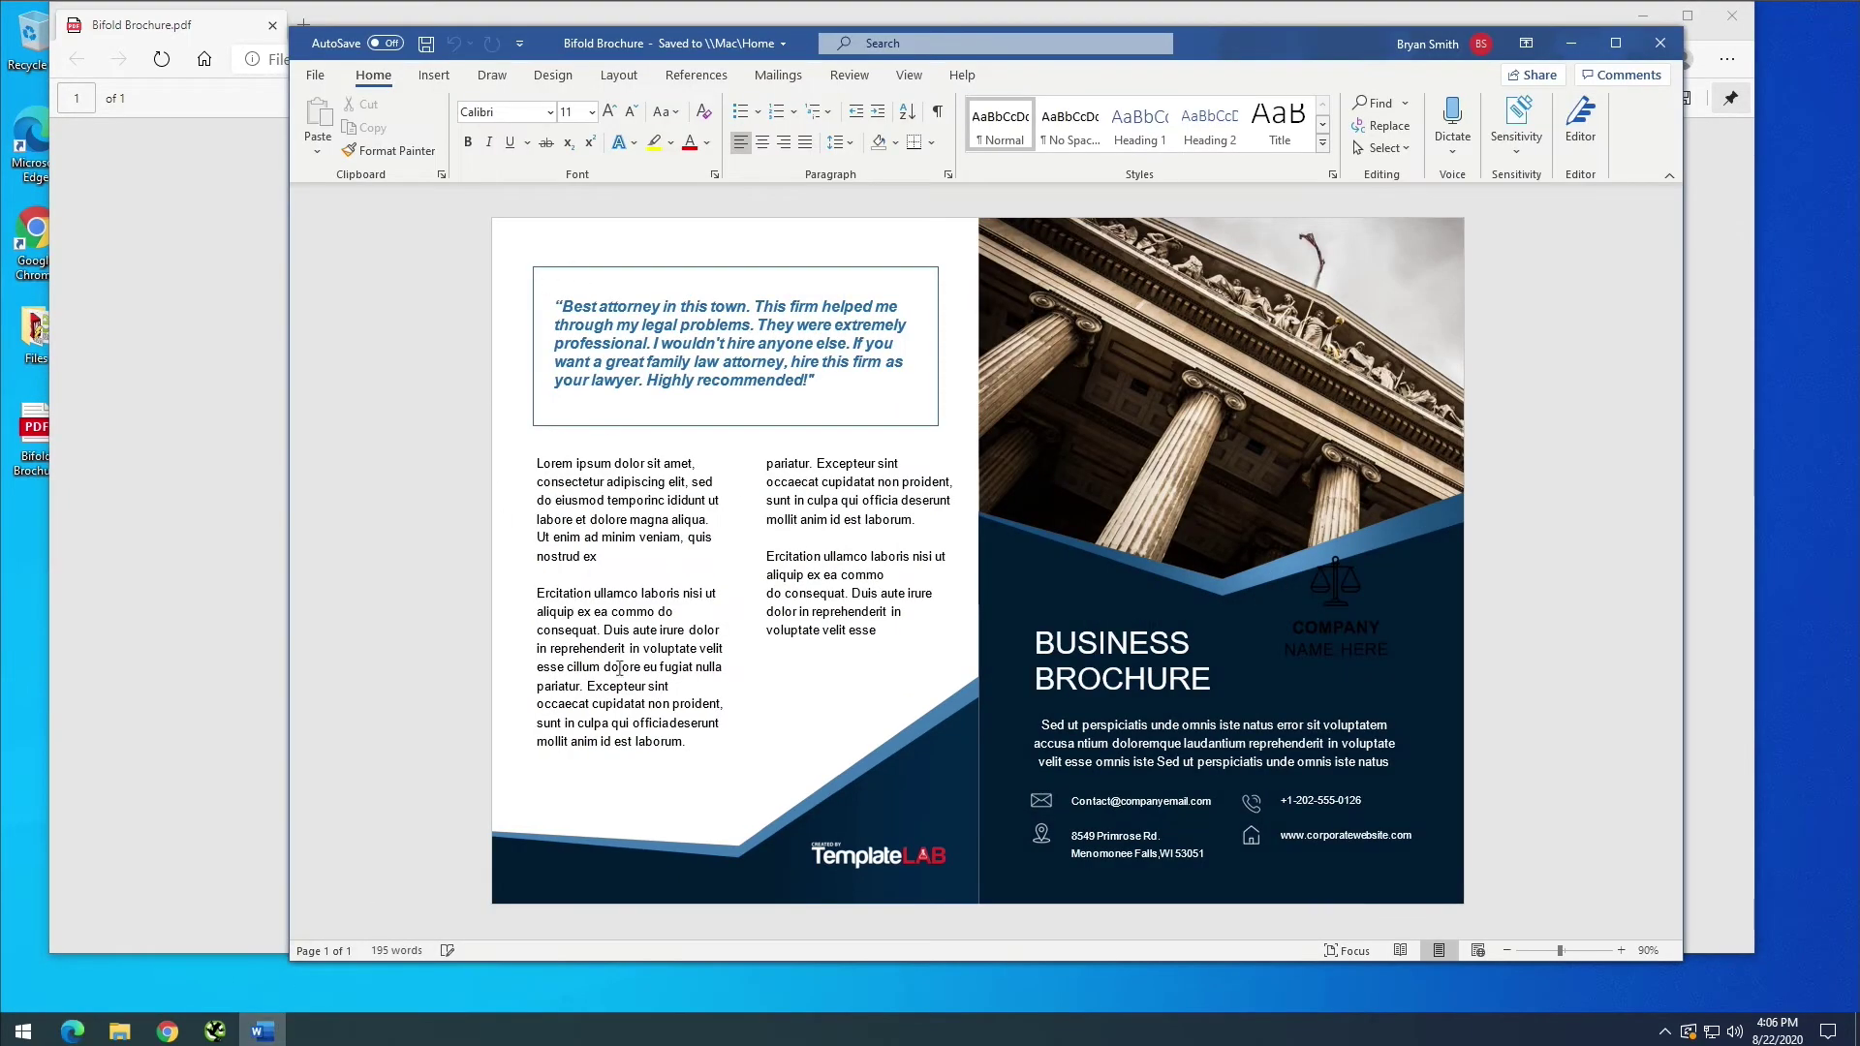
pyautogui.click(124, 590)
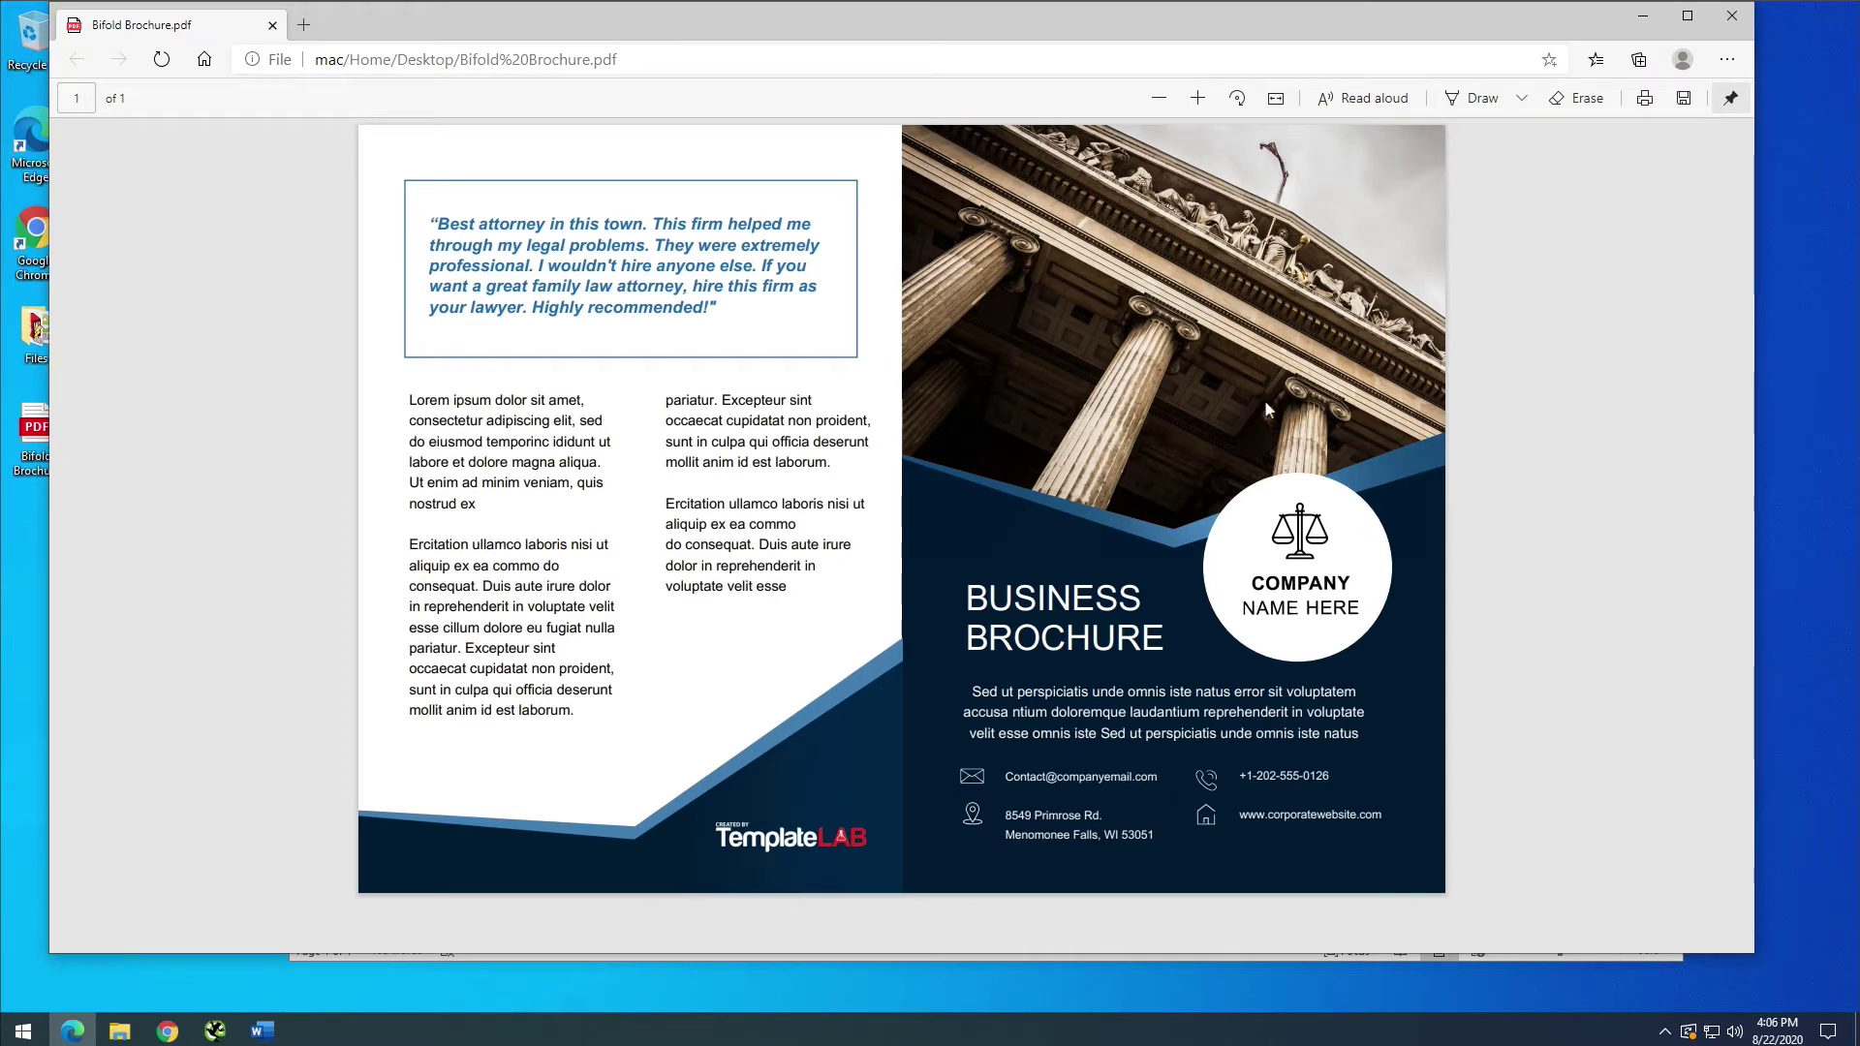
pyautogui.click(276, 1032)
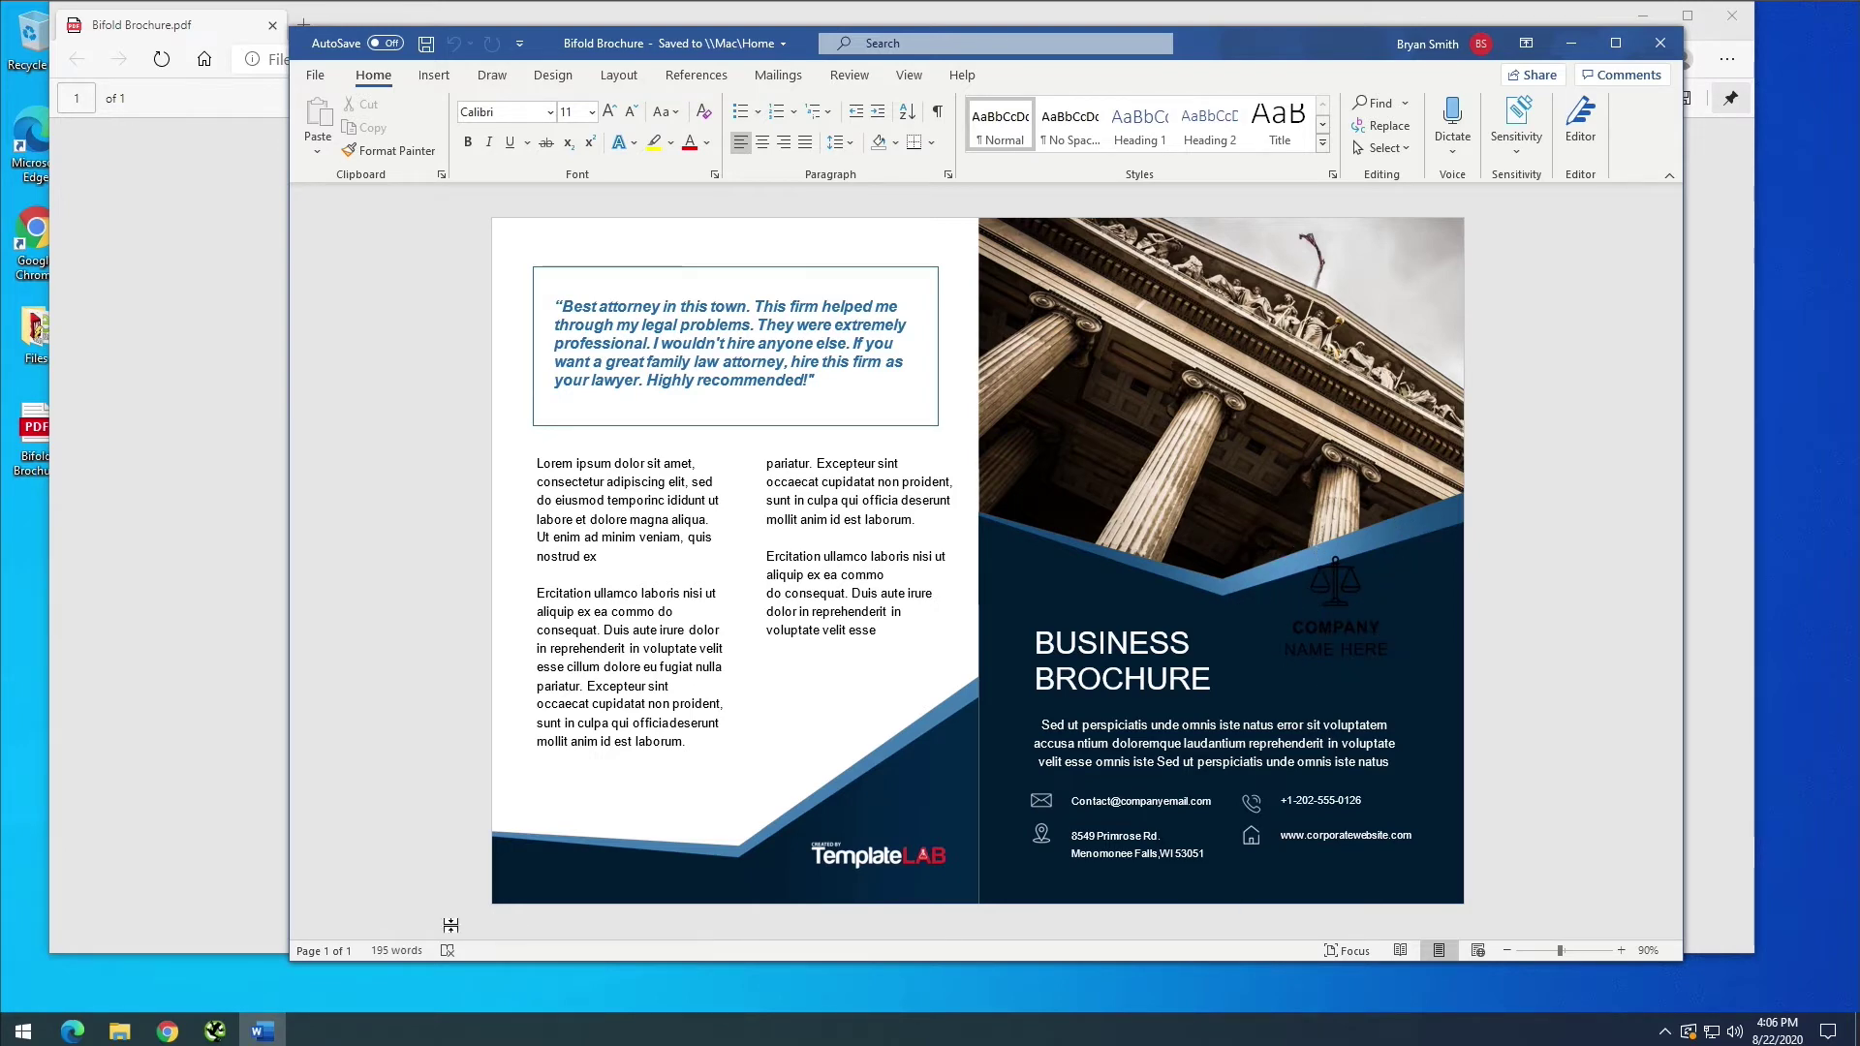
pyautogui.click(151, 861)
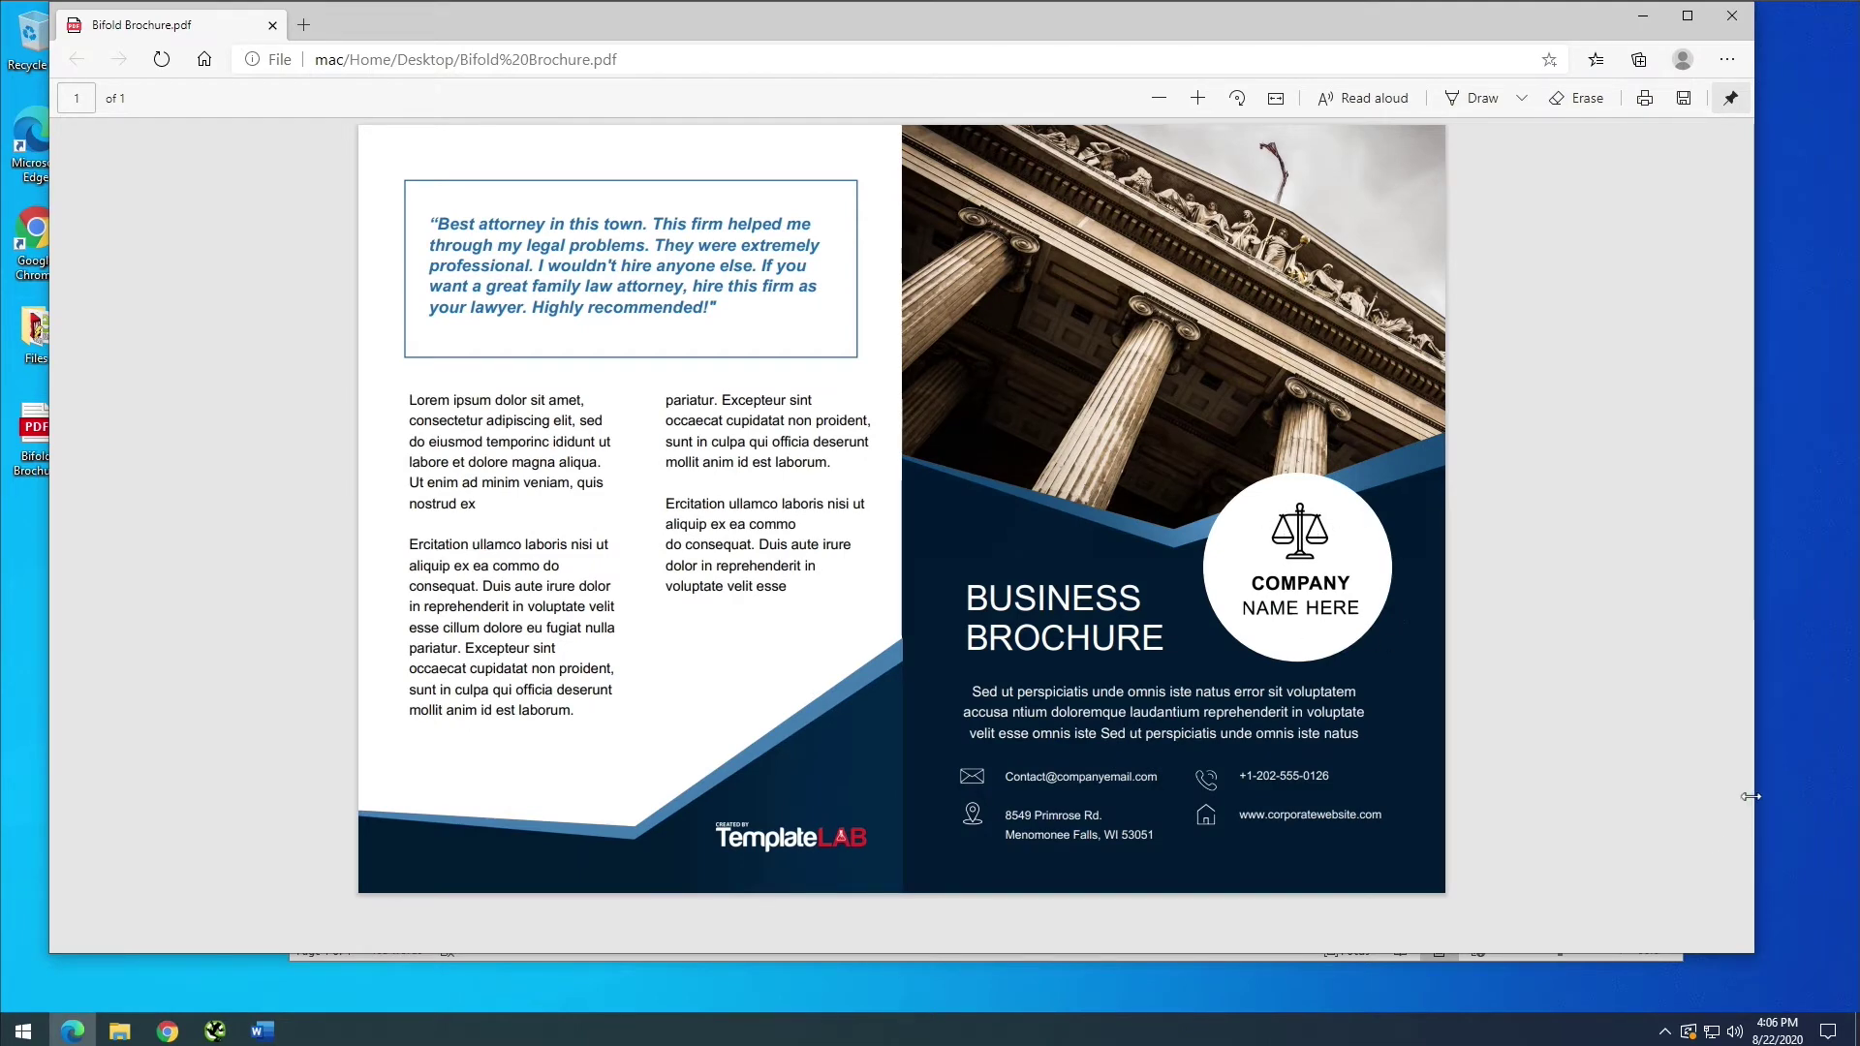
# Narrow Edge beside Word, delete the scales logo from the brochure cover, then minimize Edge
pyautogui.moveTo(1754, 792); pyautogui.dragTo(1324, 791)
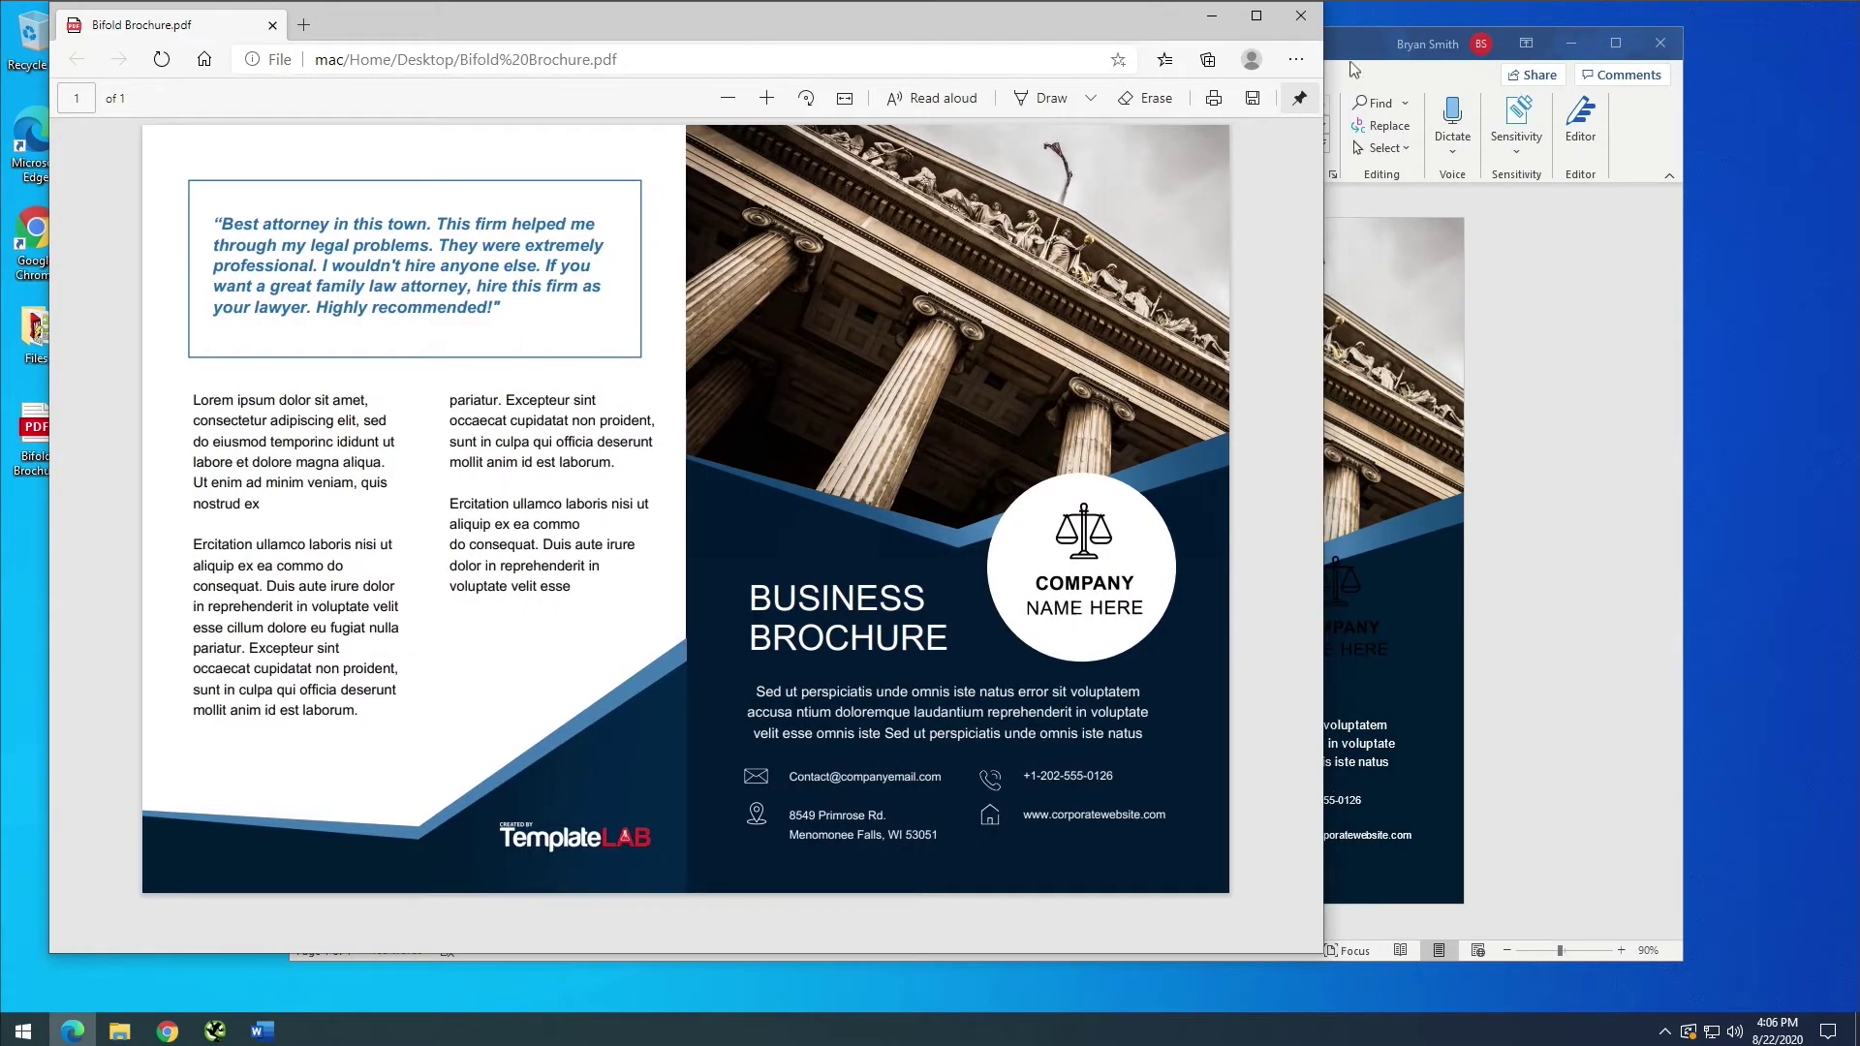
pyautogui.moveTo(1333, 48); pyautogui.dragTo(1420, 55)
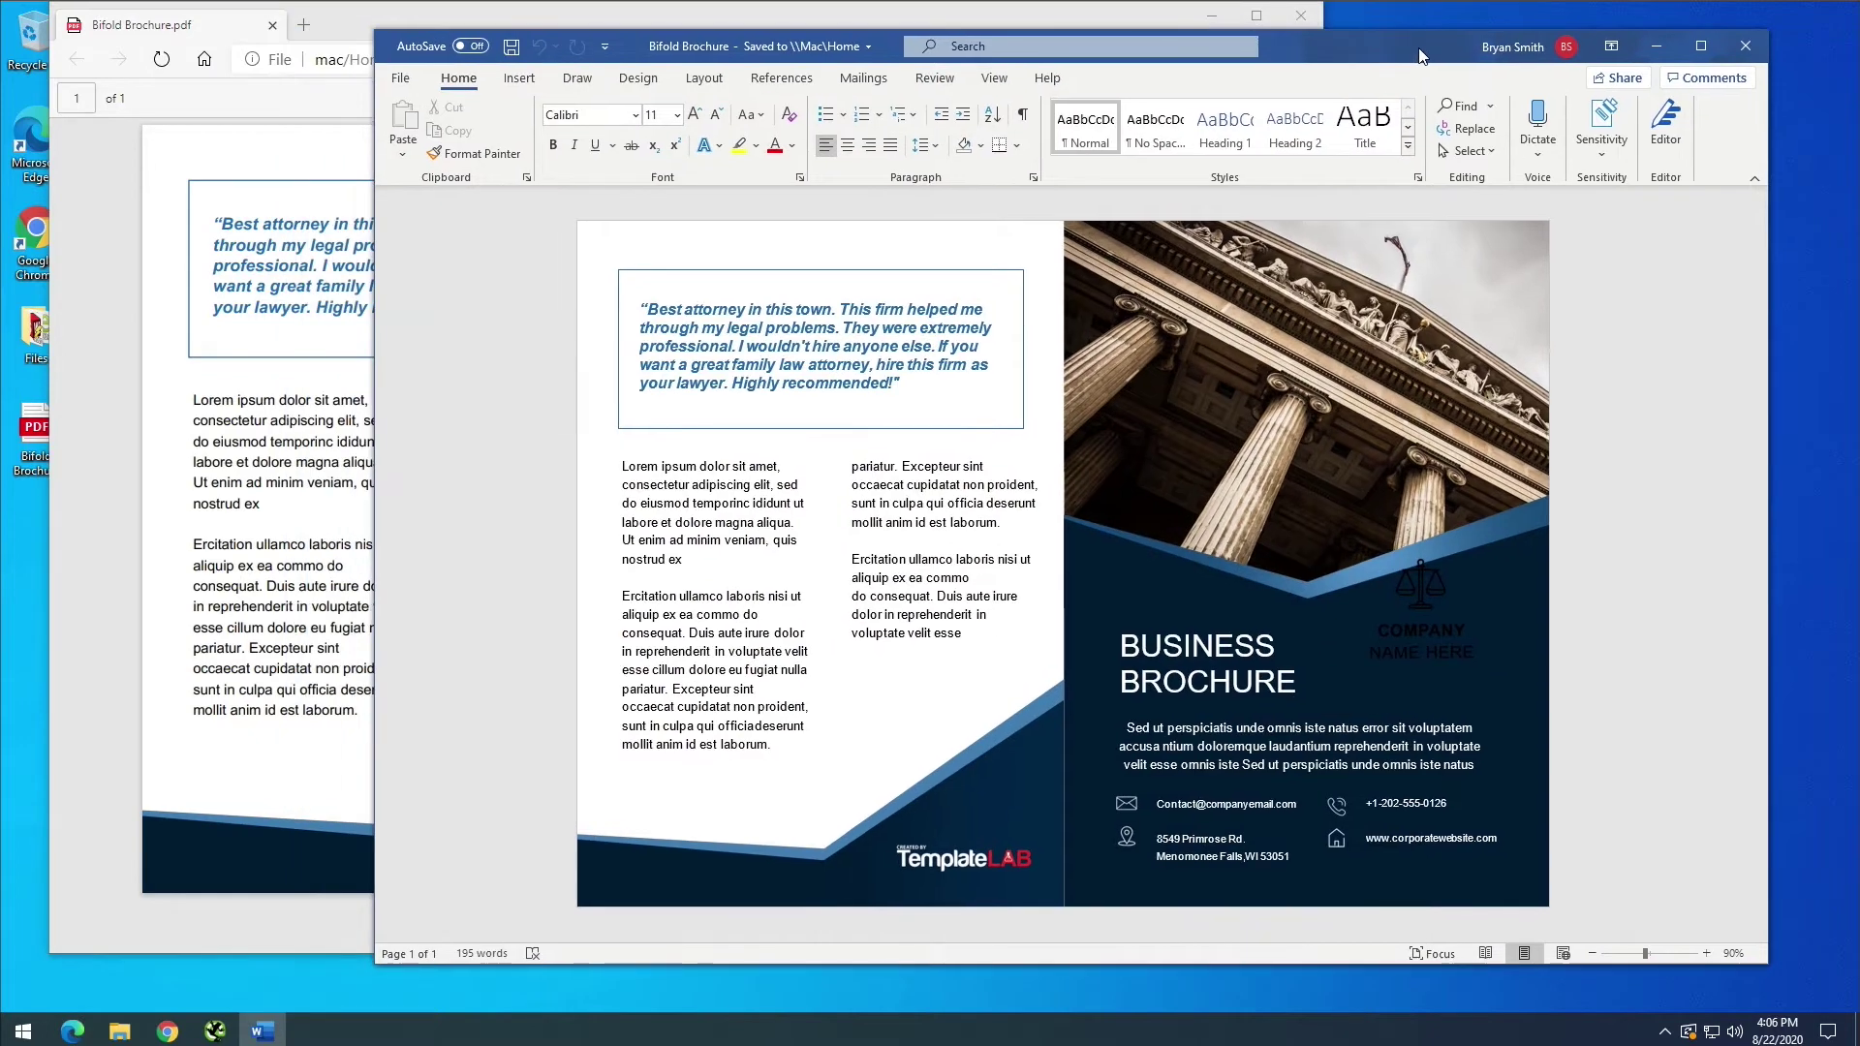
pyautogui.click(1459, 609)
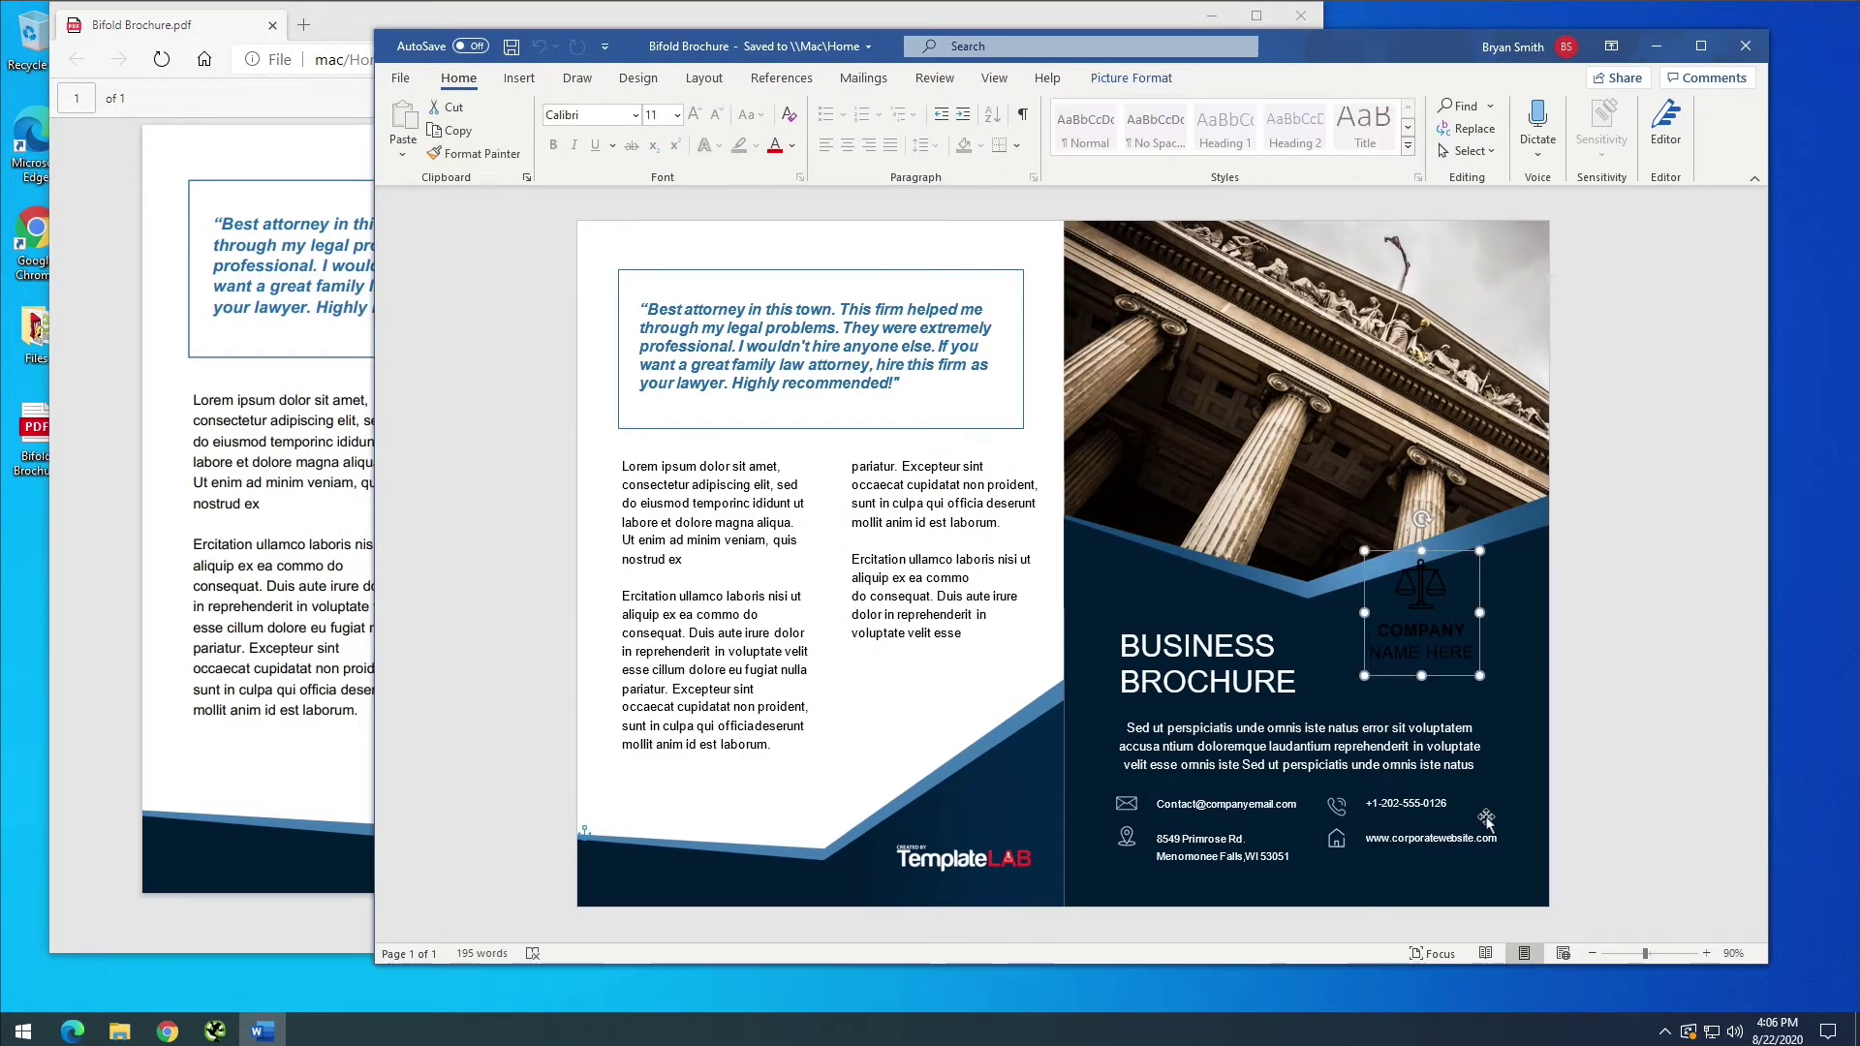
pyautogui.press('Delete')
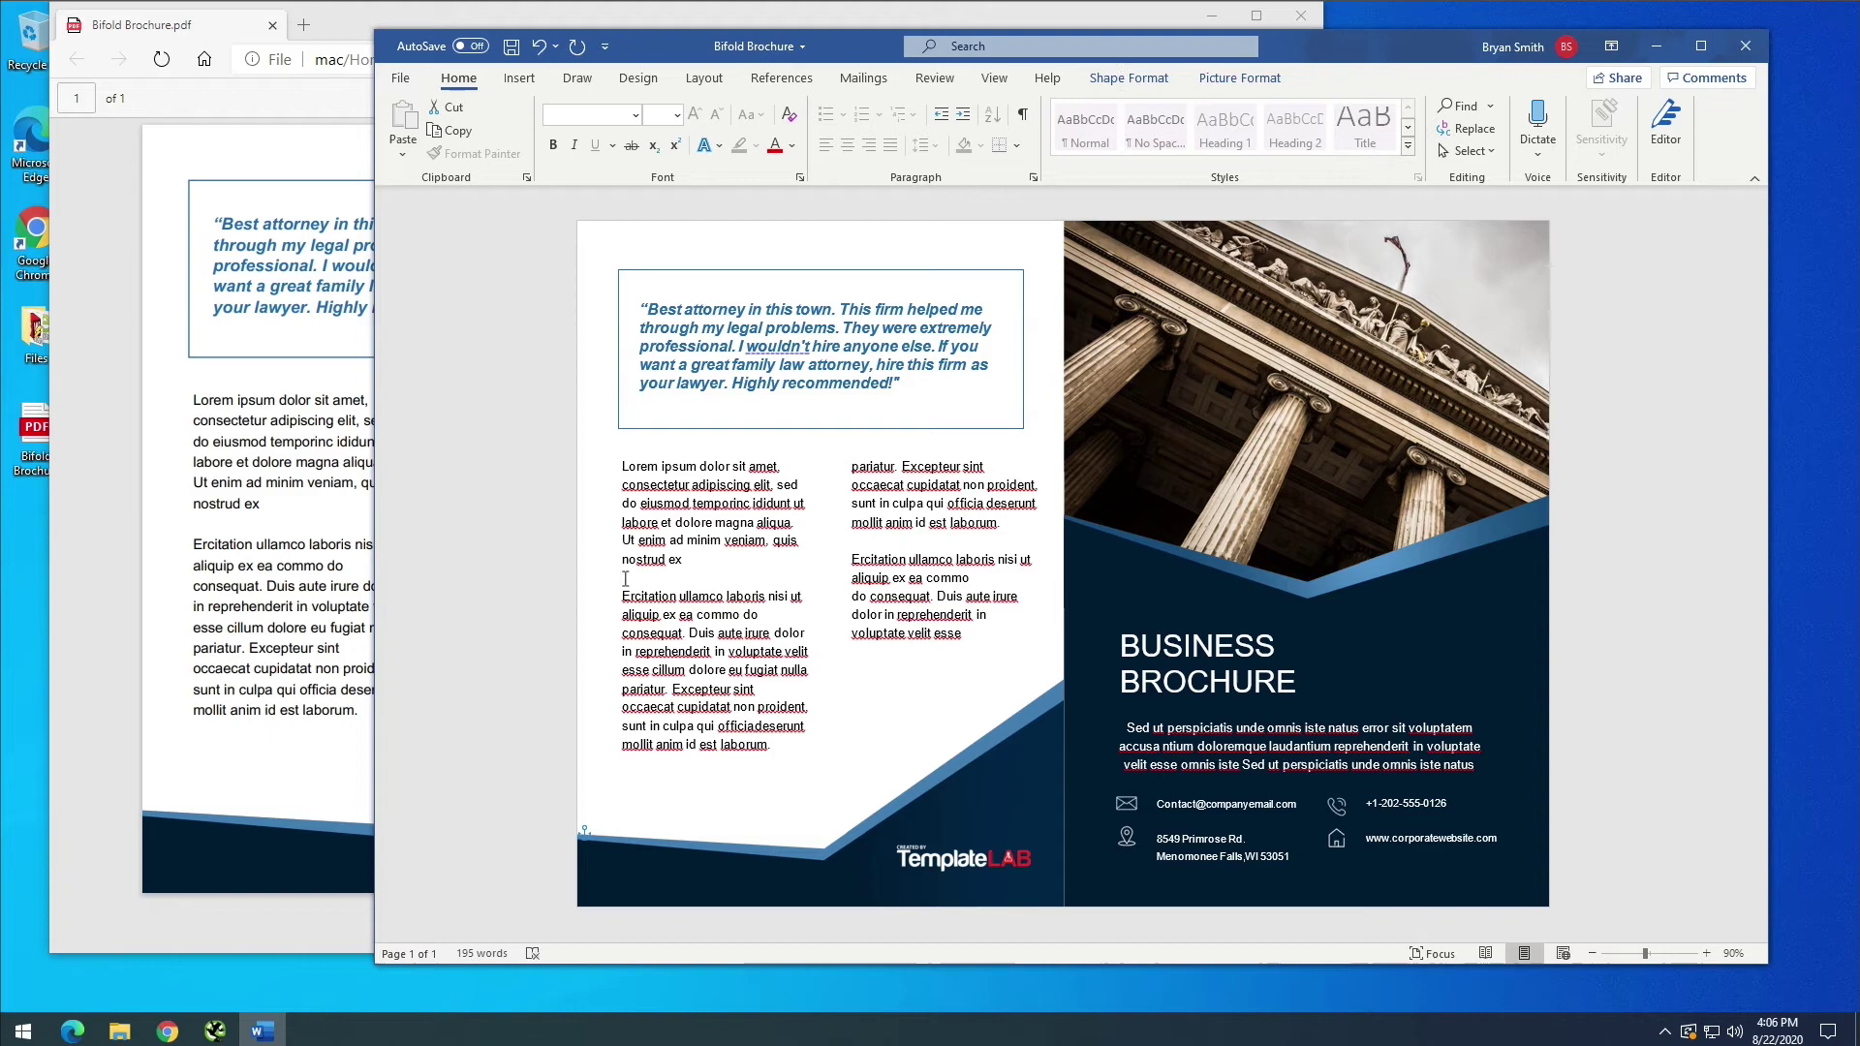
pyautogui.click(246, 572)
pyautogui.click(1352, 651)
pyautogui.click(1211, 16)
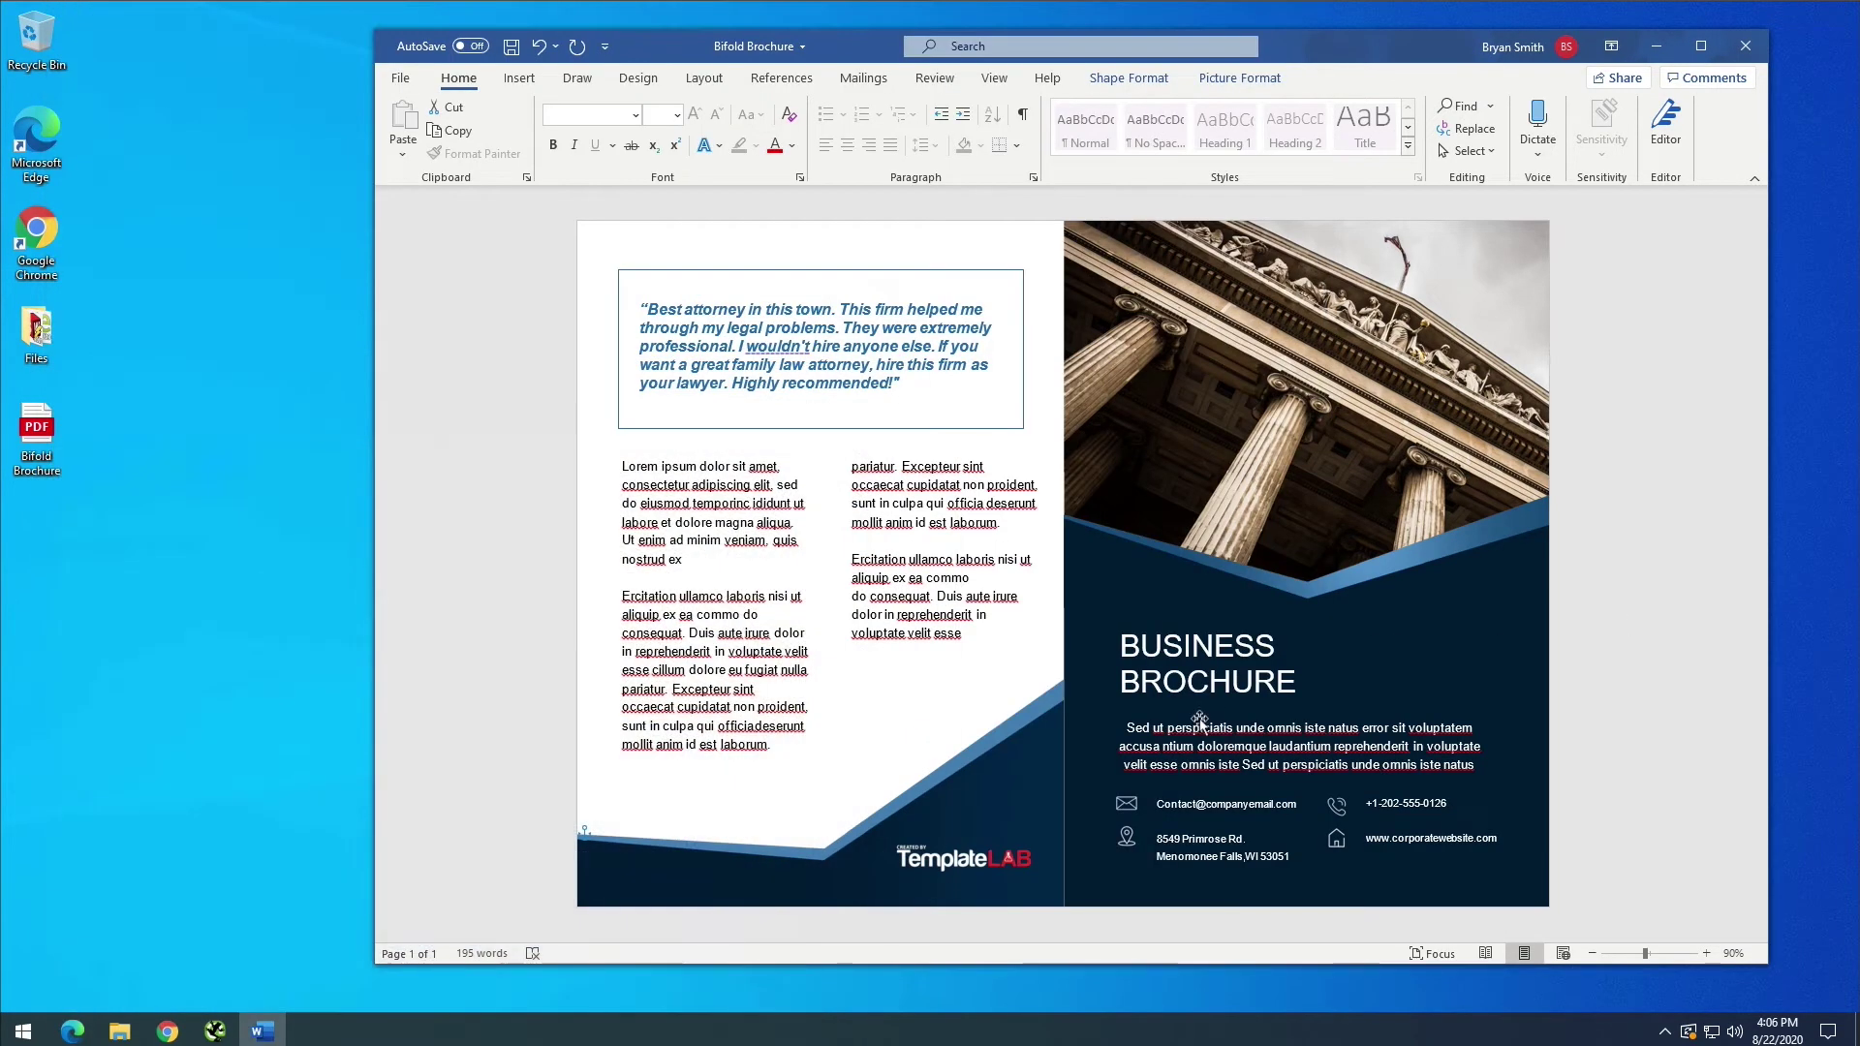
# Replace the cover word BUSINESS with 'Law Firm'
pyautogui.click(1193, 630)
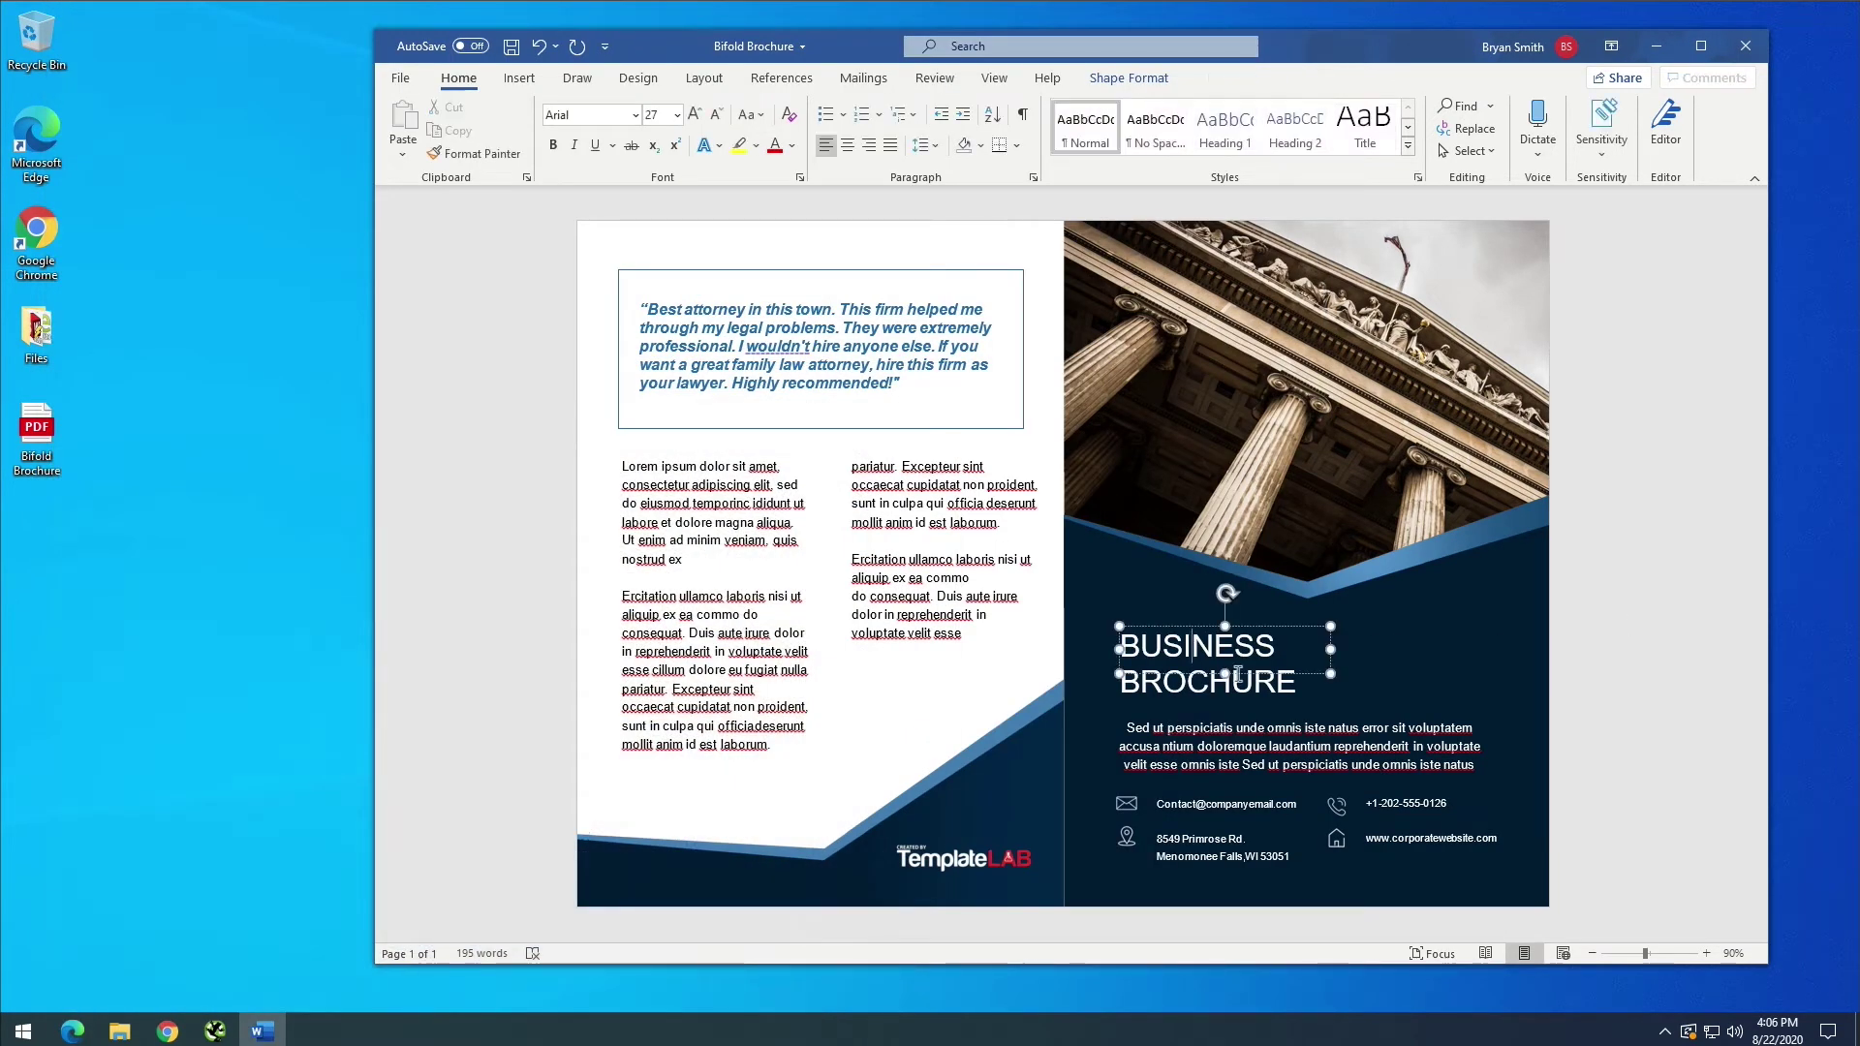
pyautogui.doubleClick(1196, 646)
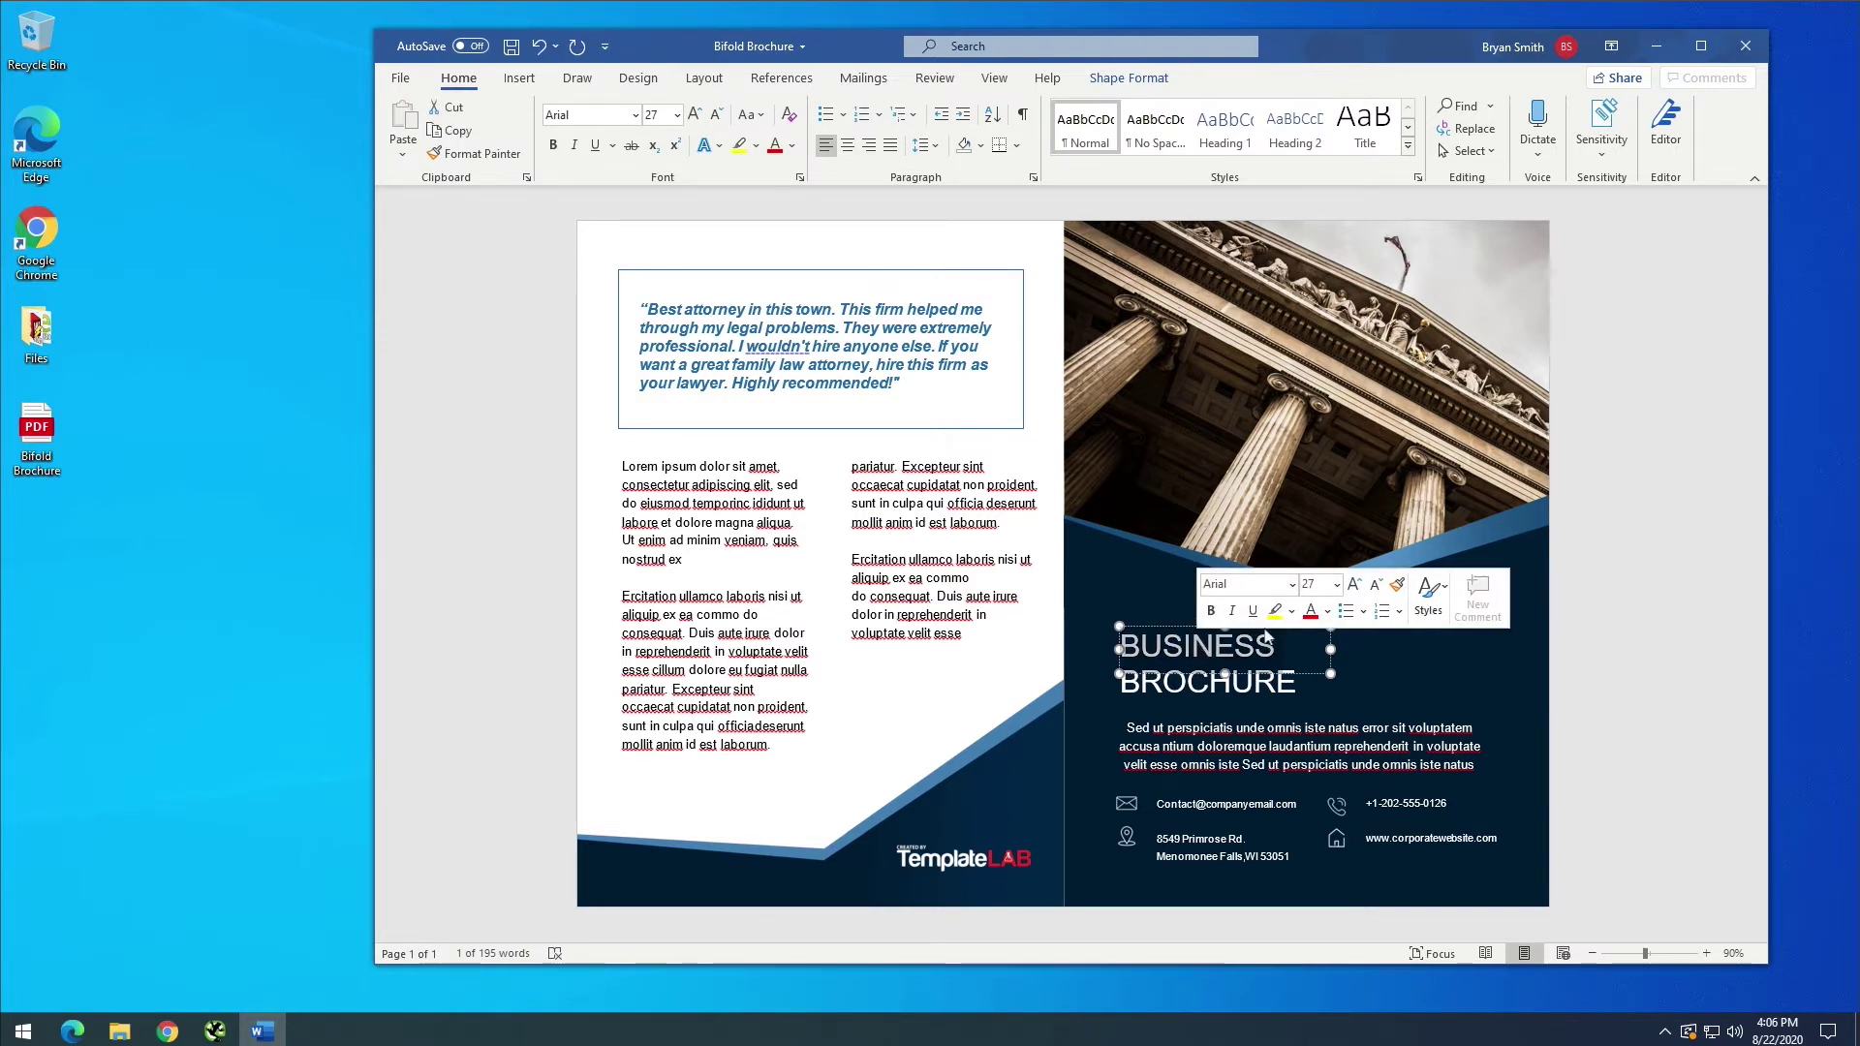
pyautogui.write('Law ')
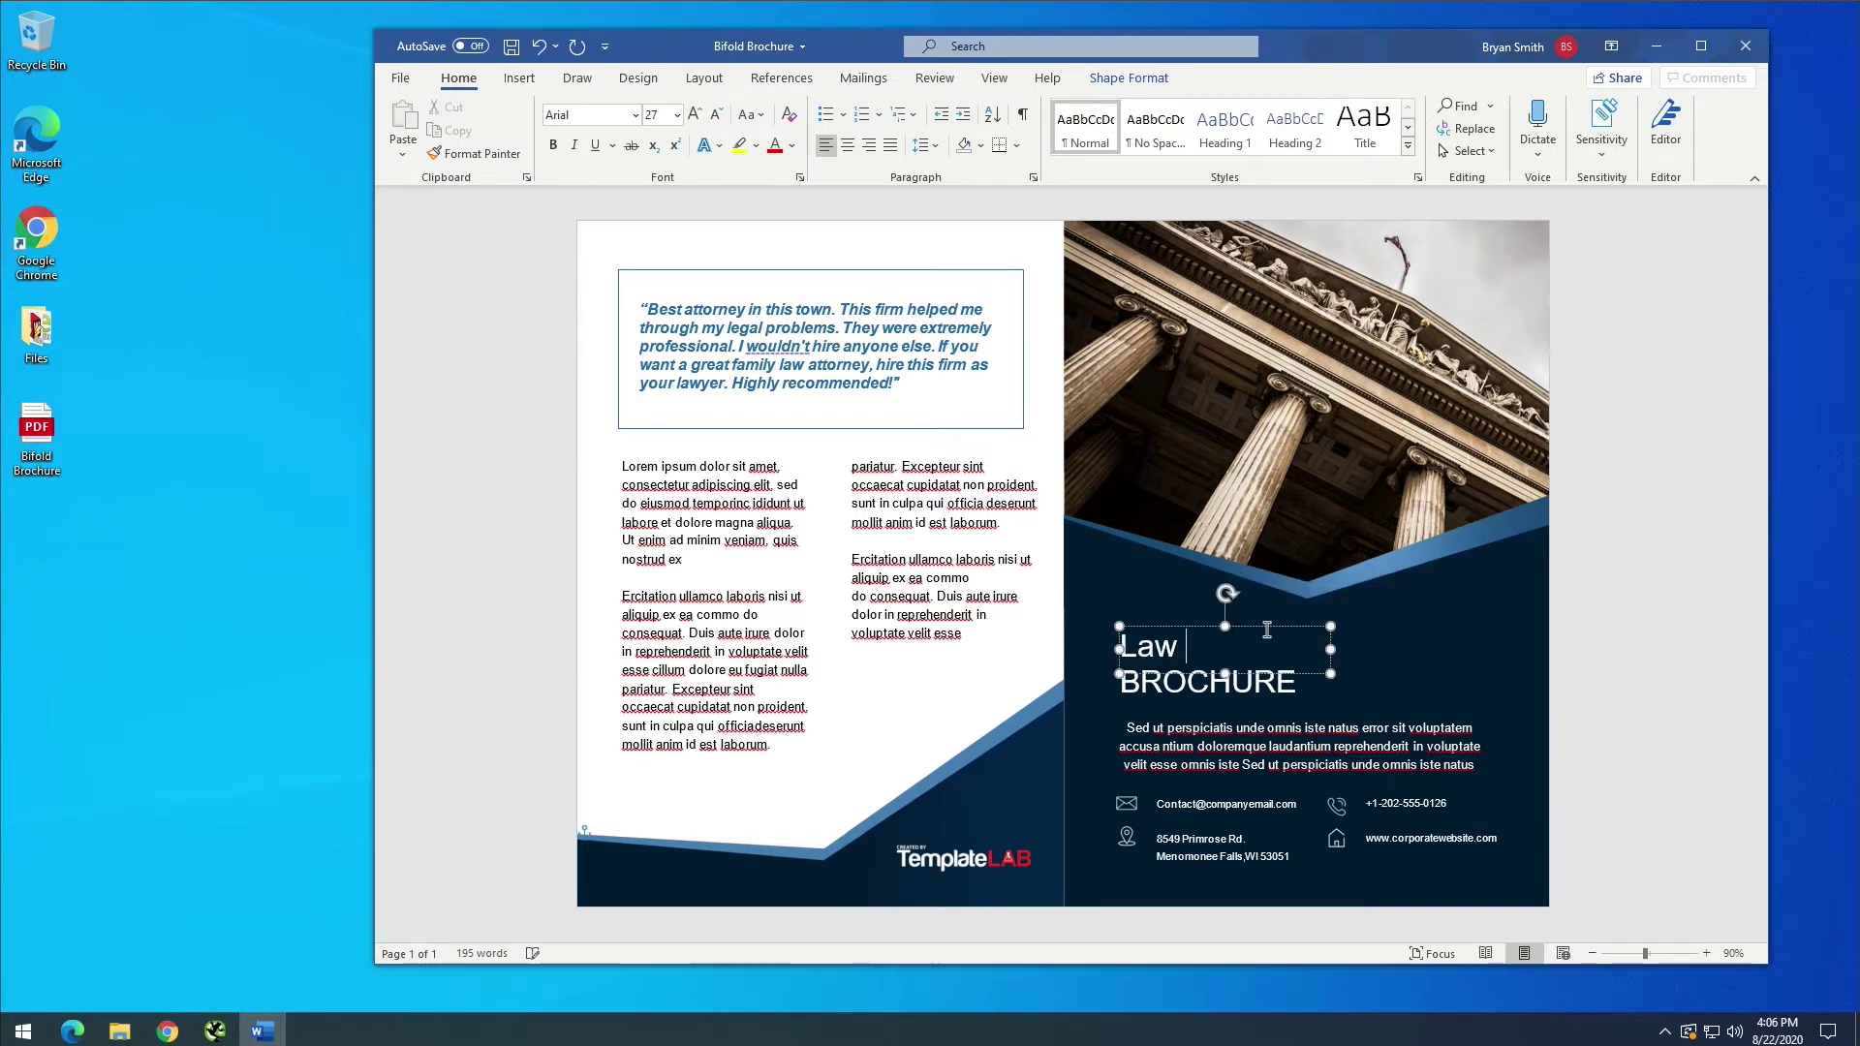
pyautogui.write('Firm')
# Replace BROCHURE with 'Business Brochure' and select its text box
pyautogui.click(1266, 688)
pyautogui.doubleClick(1266, 688)
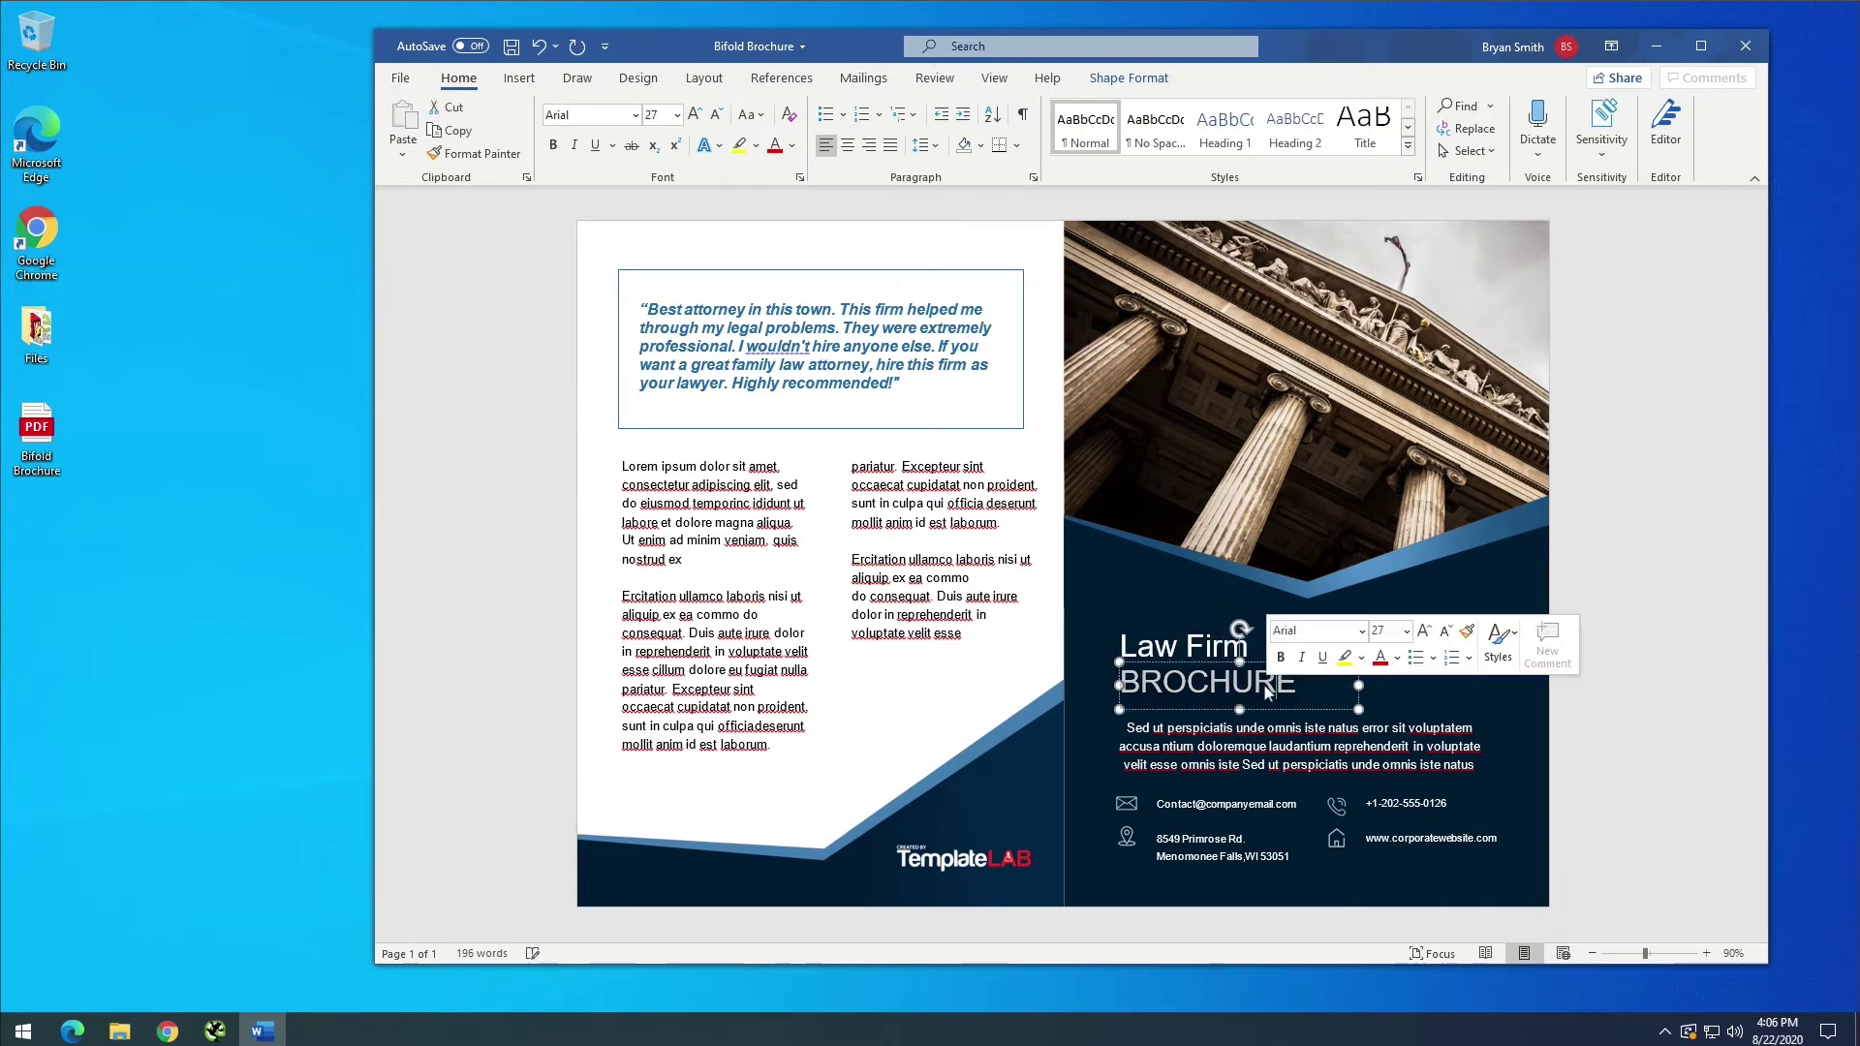
pyautogui.click(1266, 688)
pyautogui.doubleClick(1266, 688)
pyautogui.write('Business ')
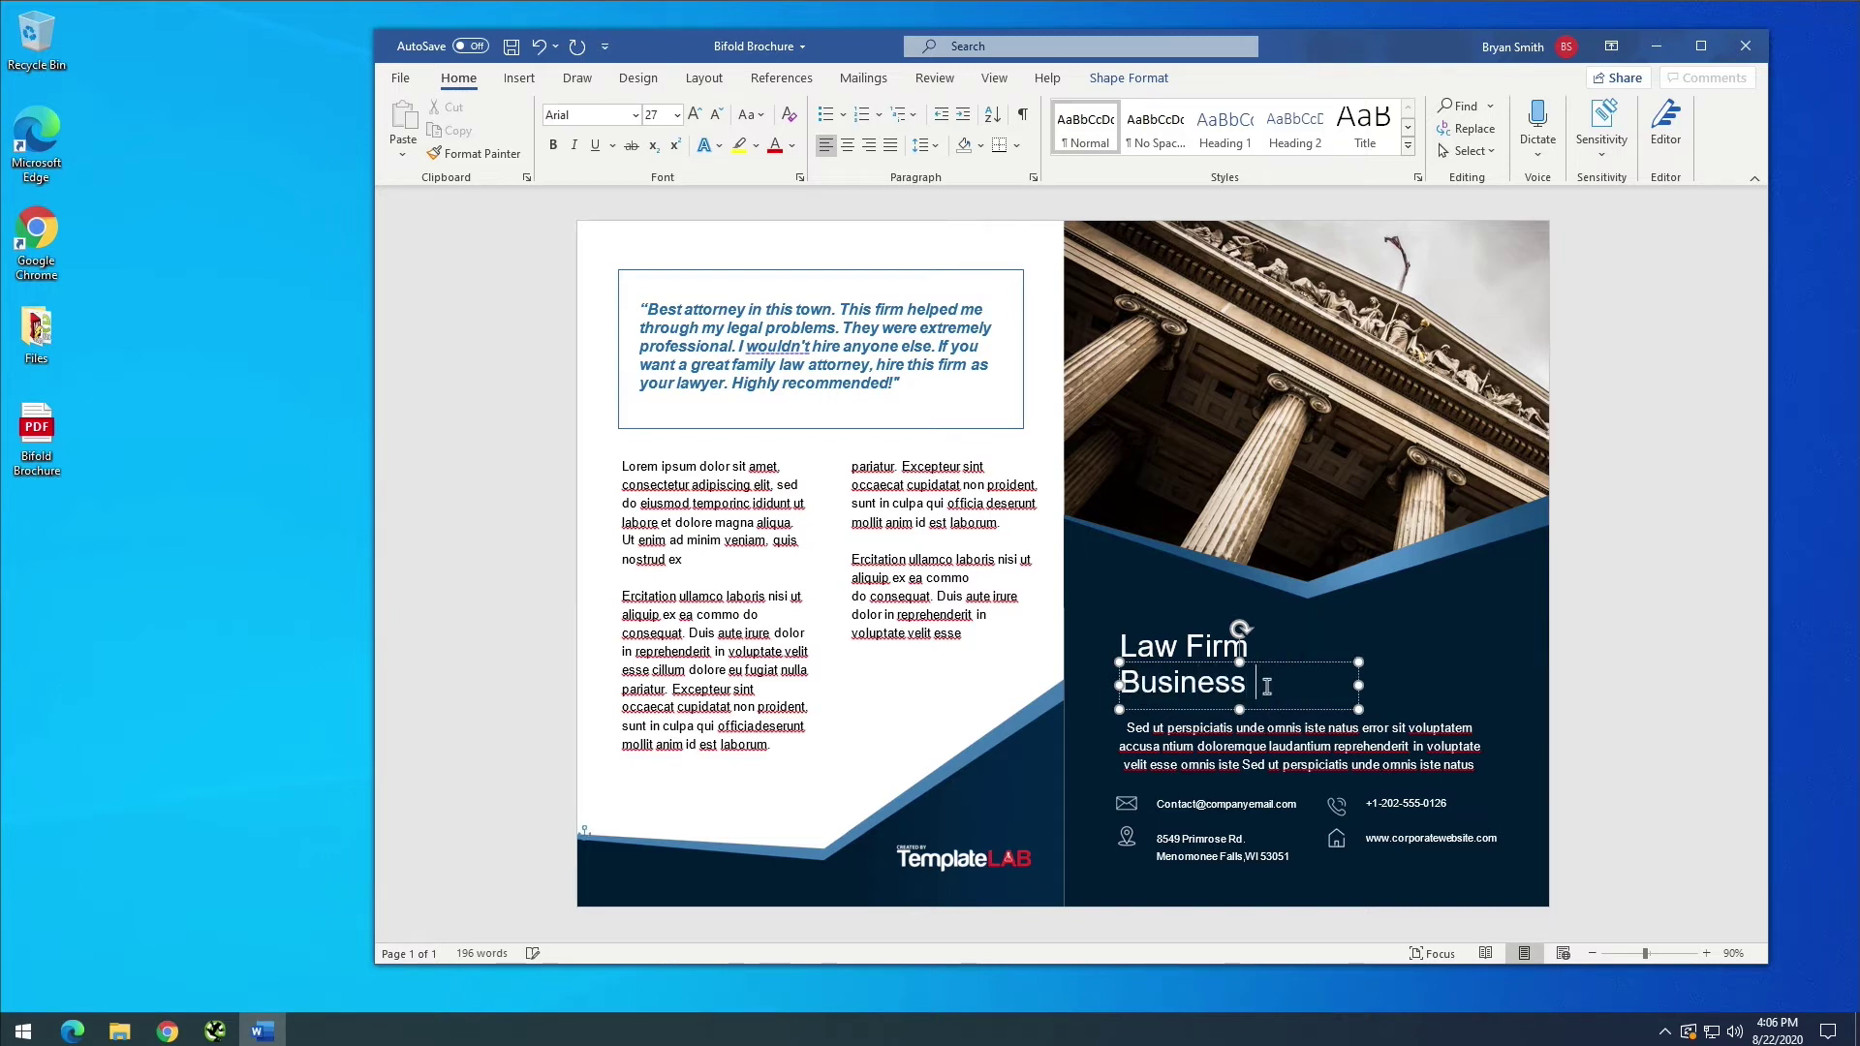
pyautogui.write('Brochure')
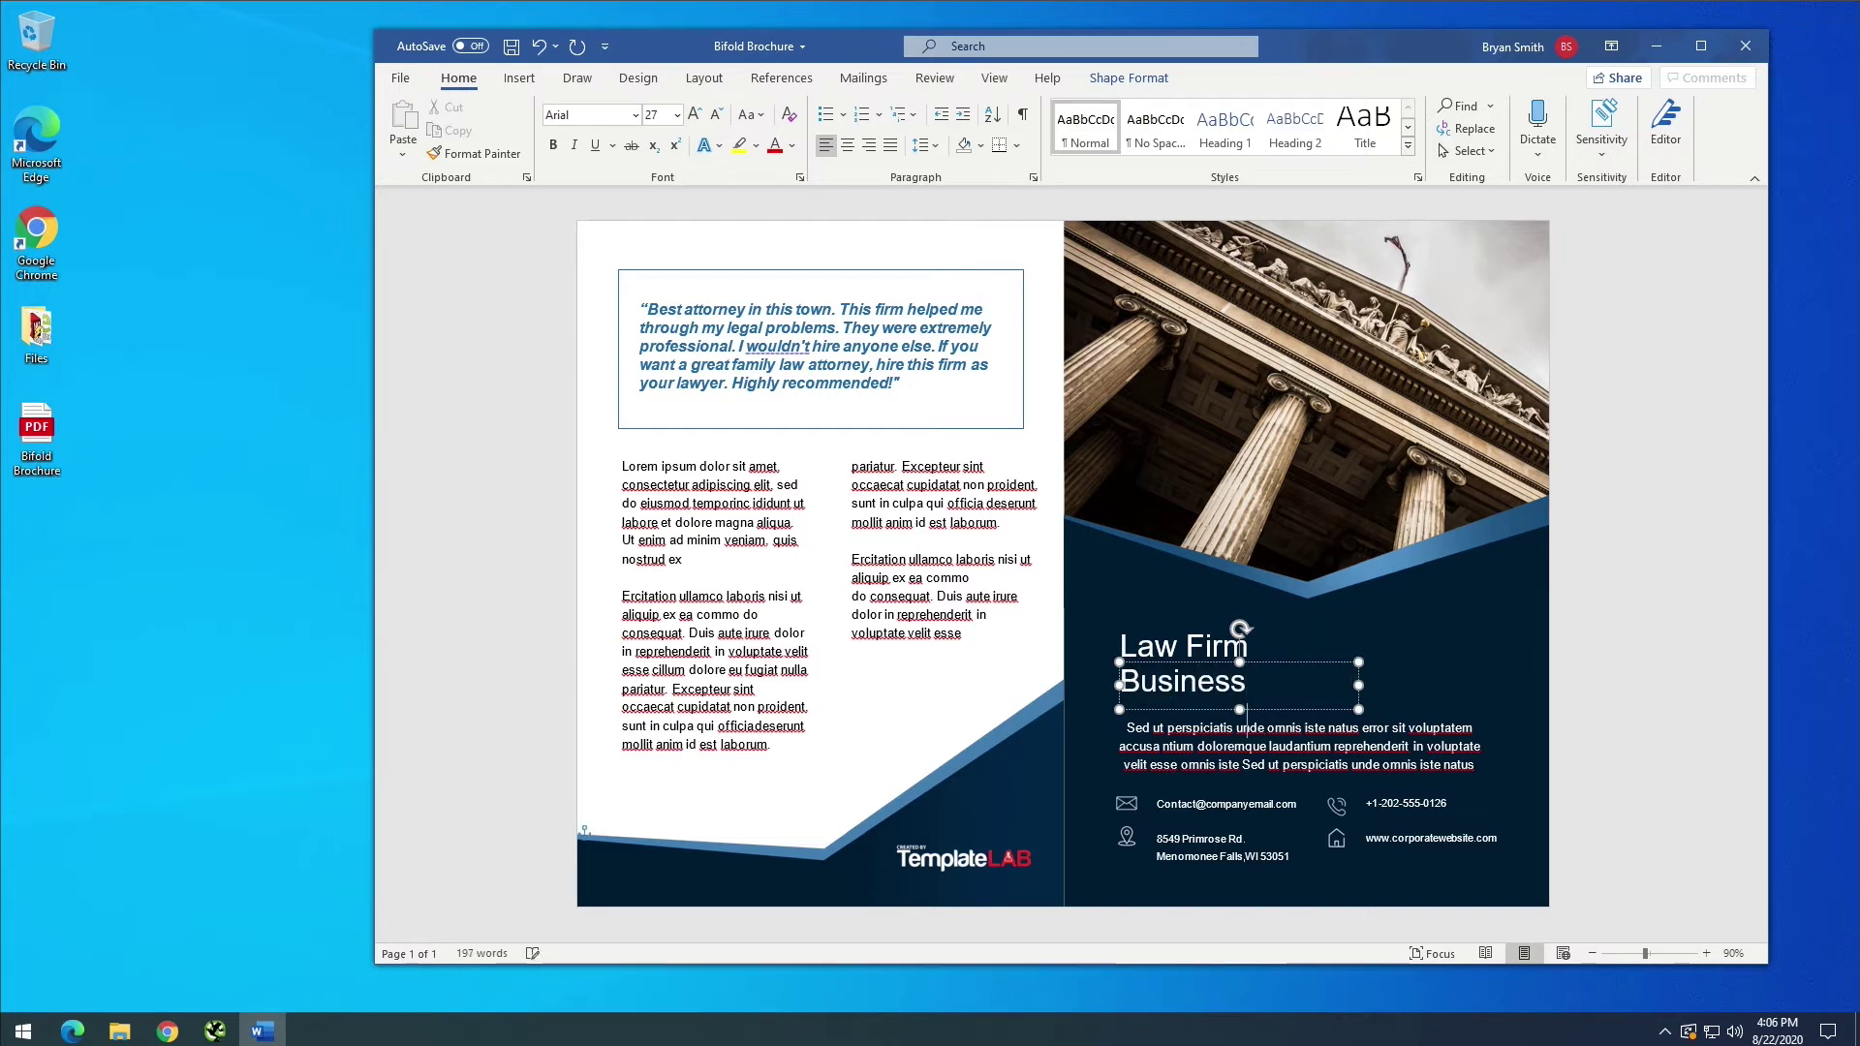
pyautogui.tripleClick(1385, 685)
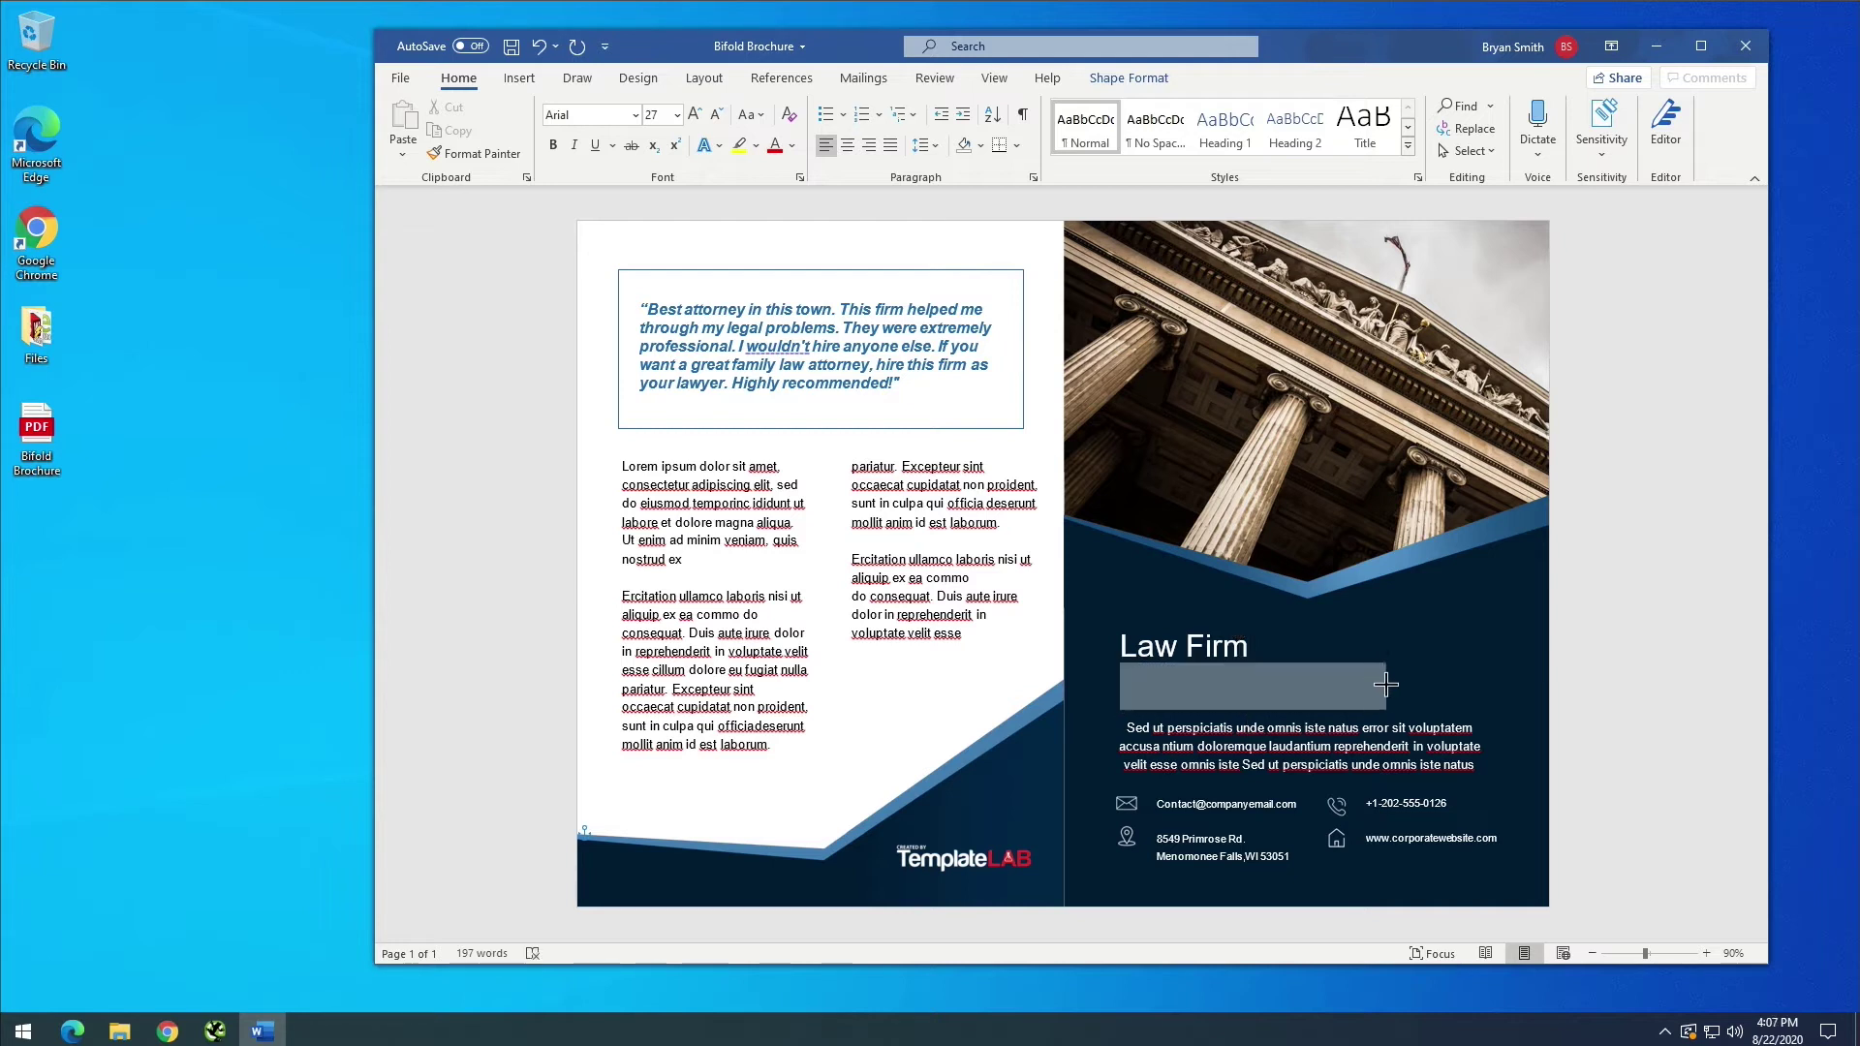
pyautogui.moveTo(1385, 685); pyautogui.dragTo(1441, 689)
pyautogui.click(1445, 688)
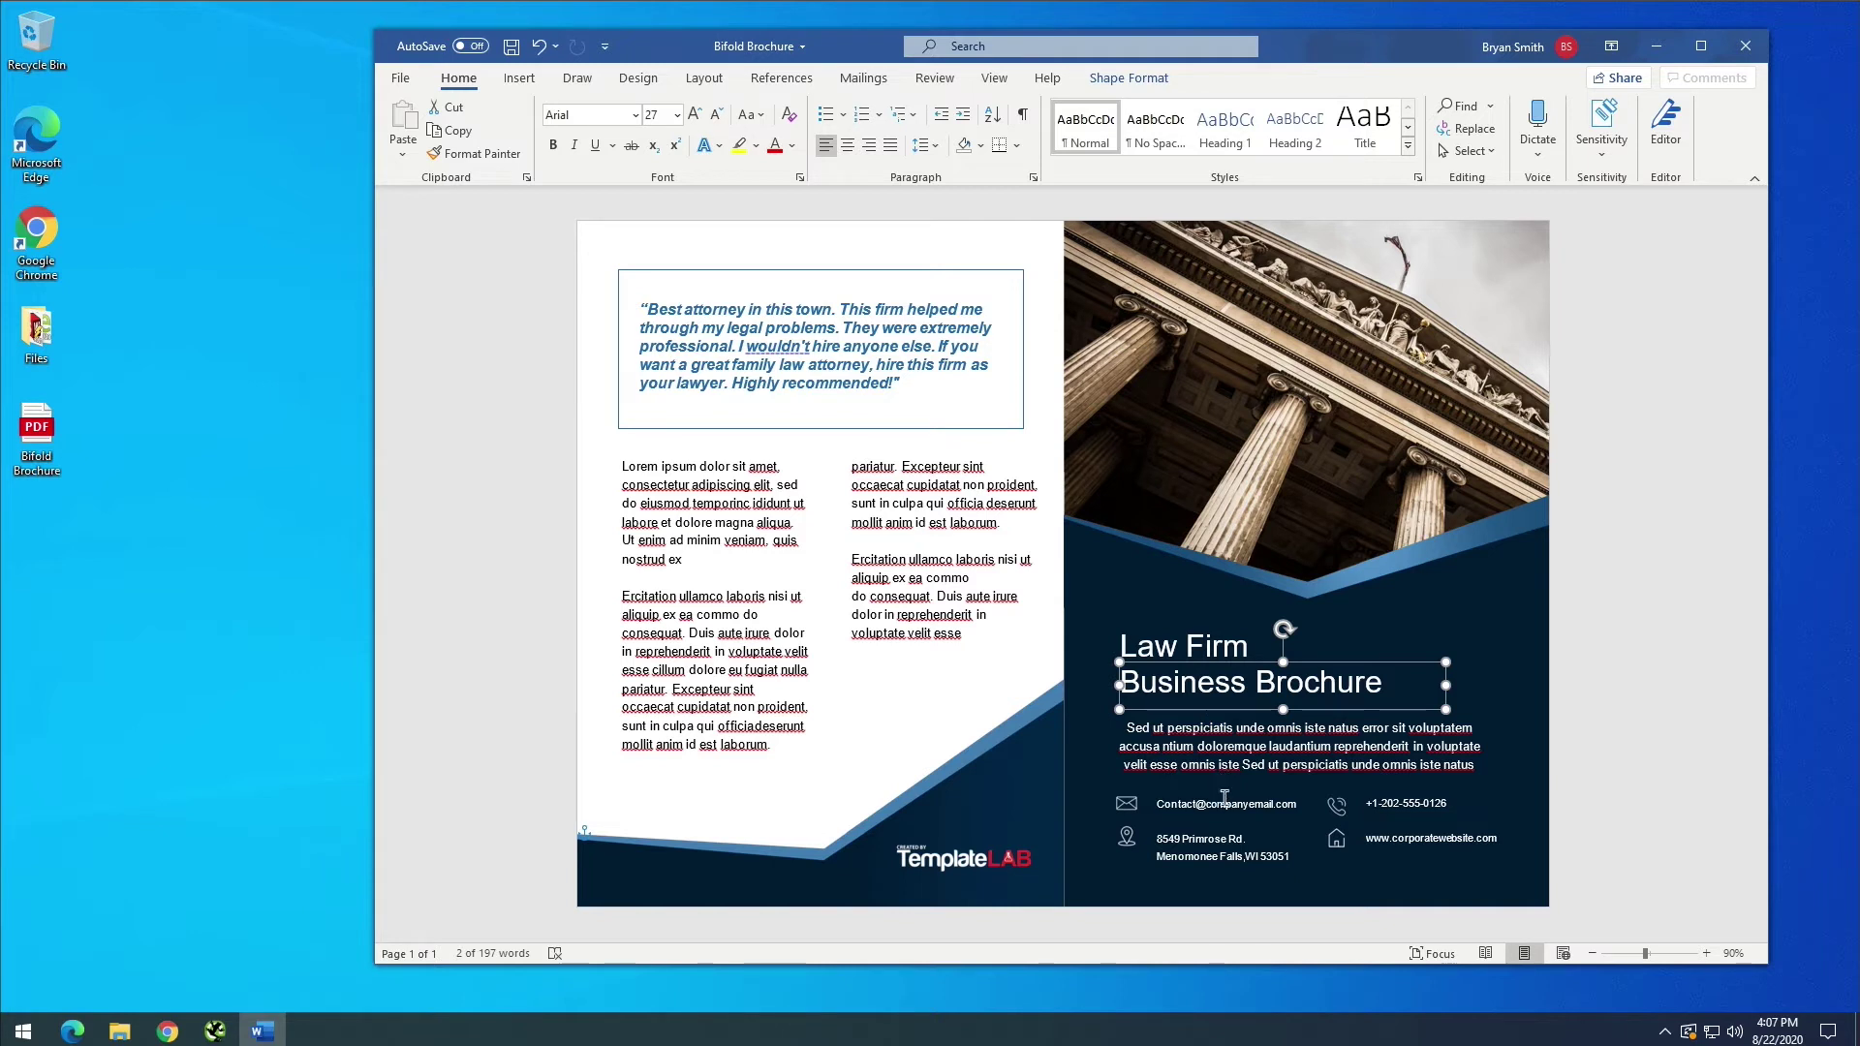
# Change the contact email's domain word to 'law'
pyautogui.click(1272, 803)
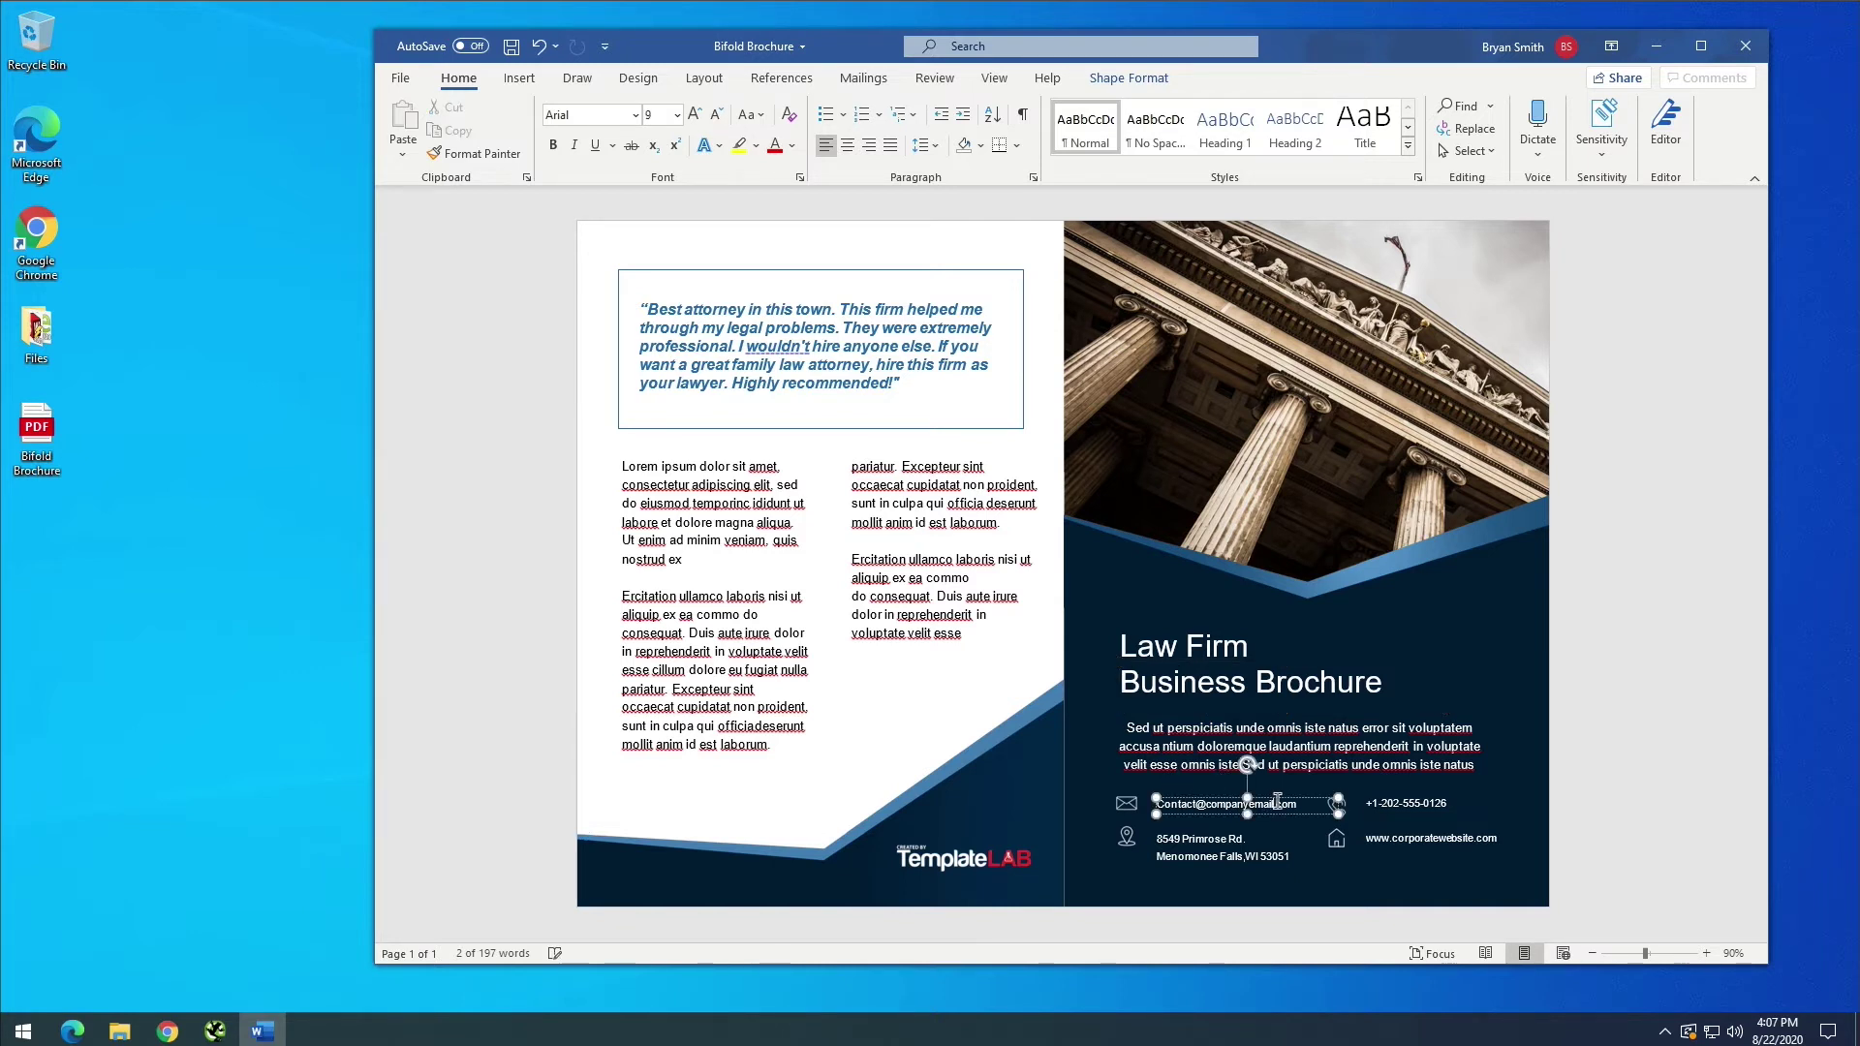
pyautogui.doubleClick(1205, 803)
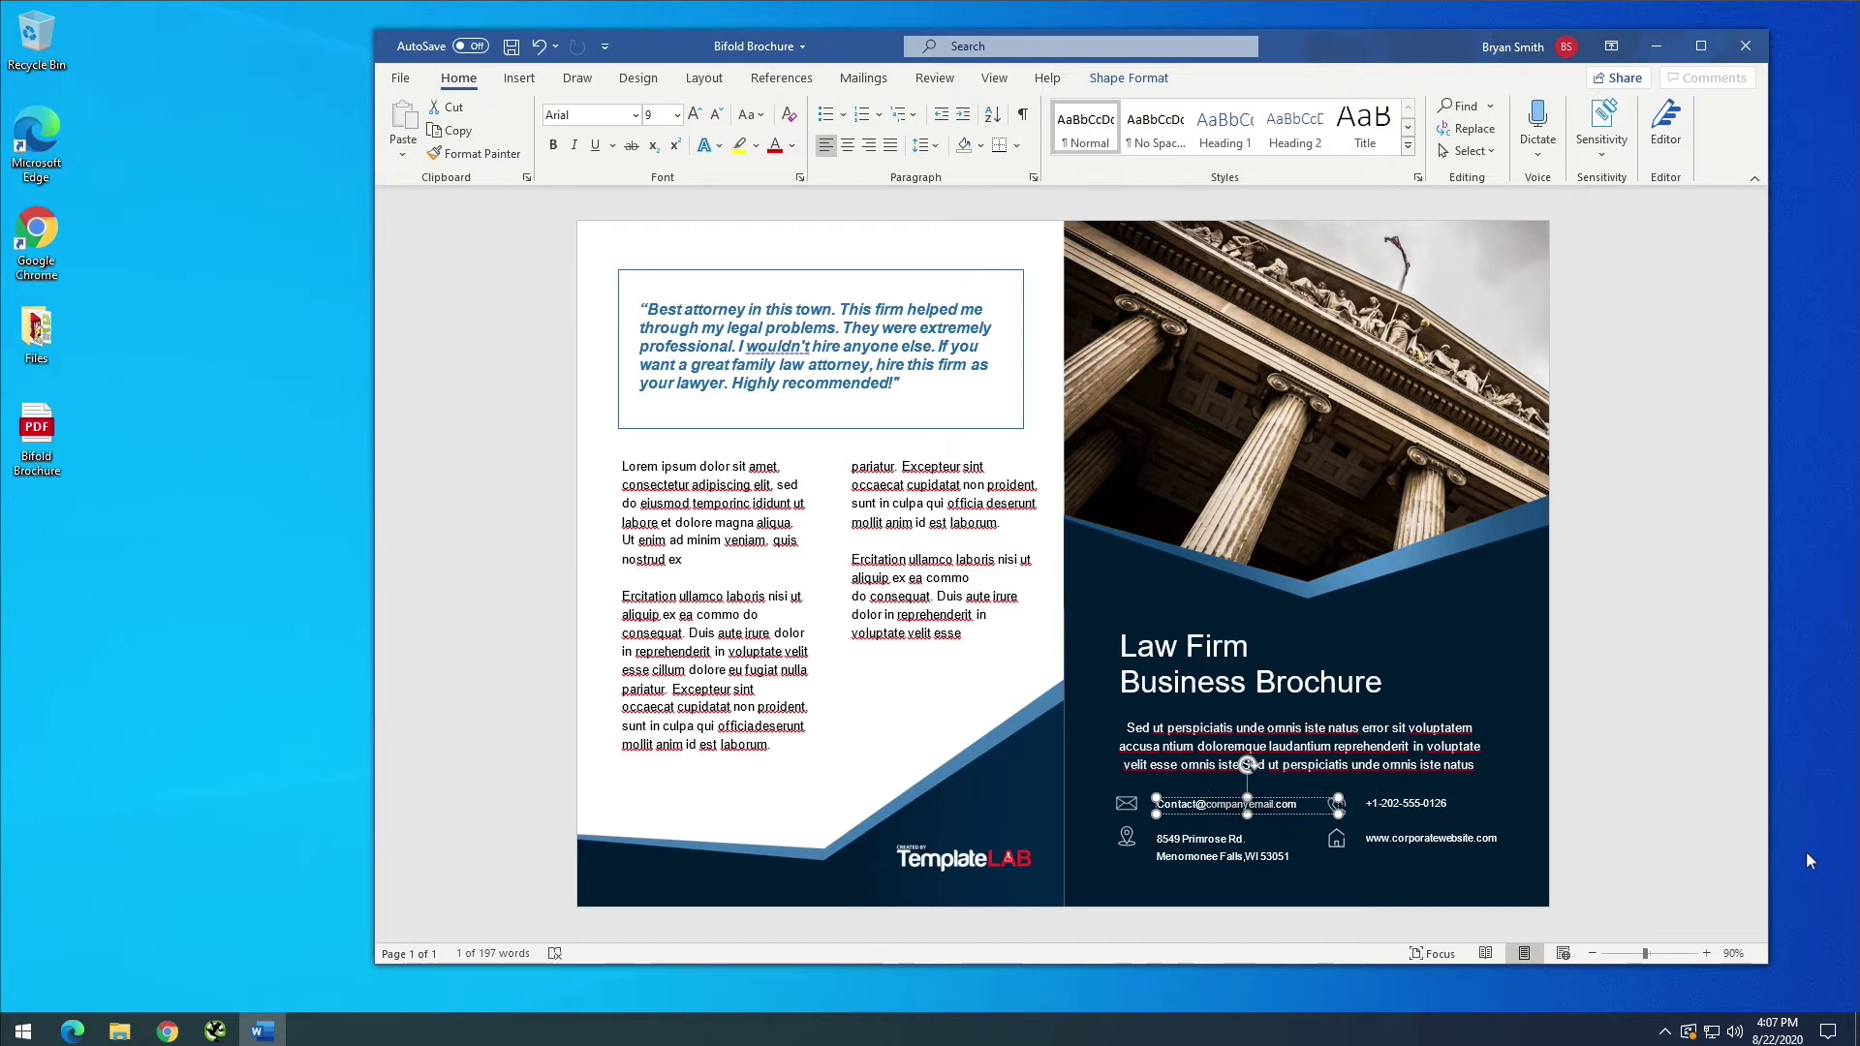
pyautogui.write('lawfir')
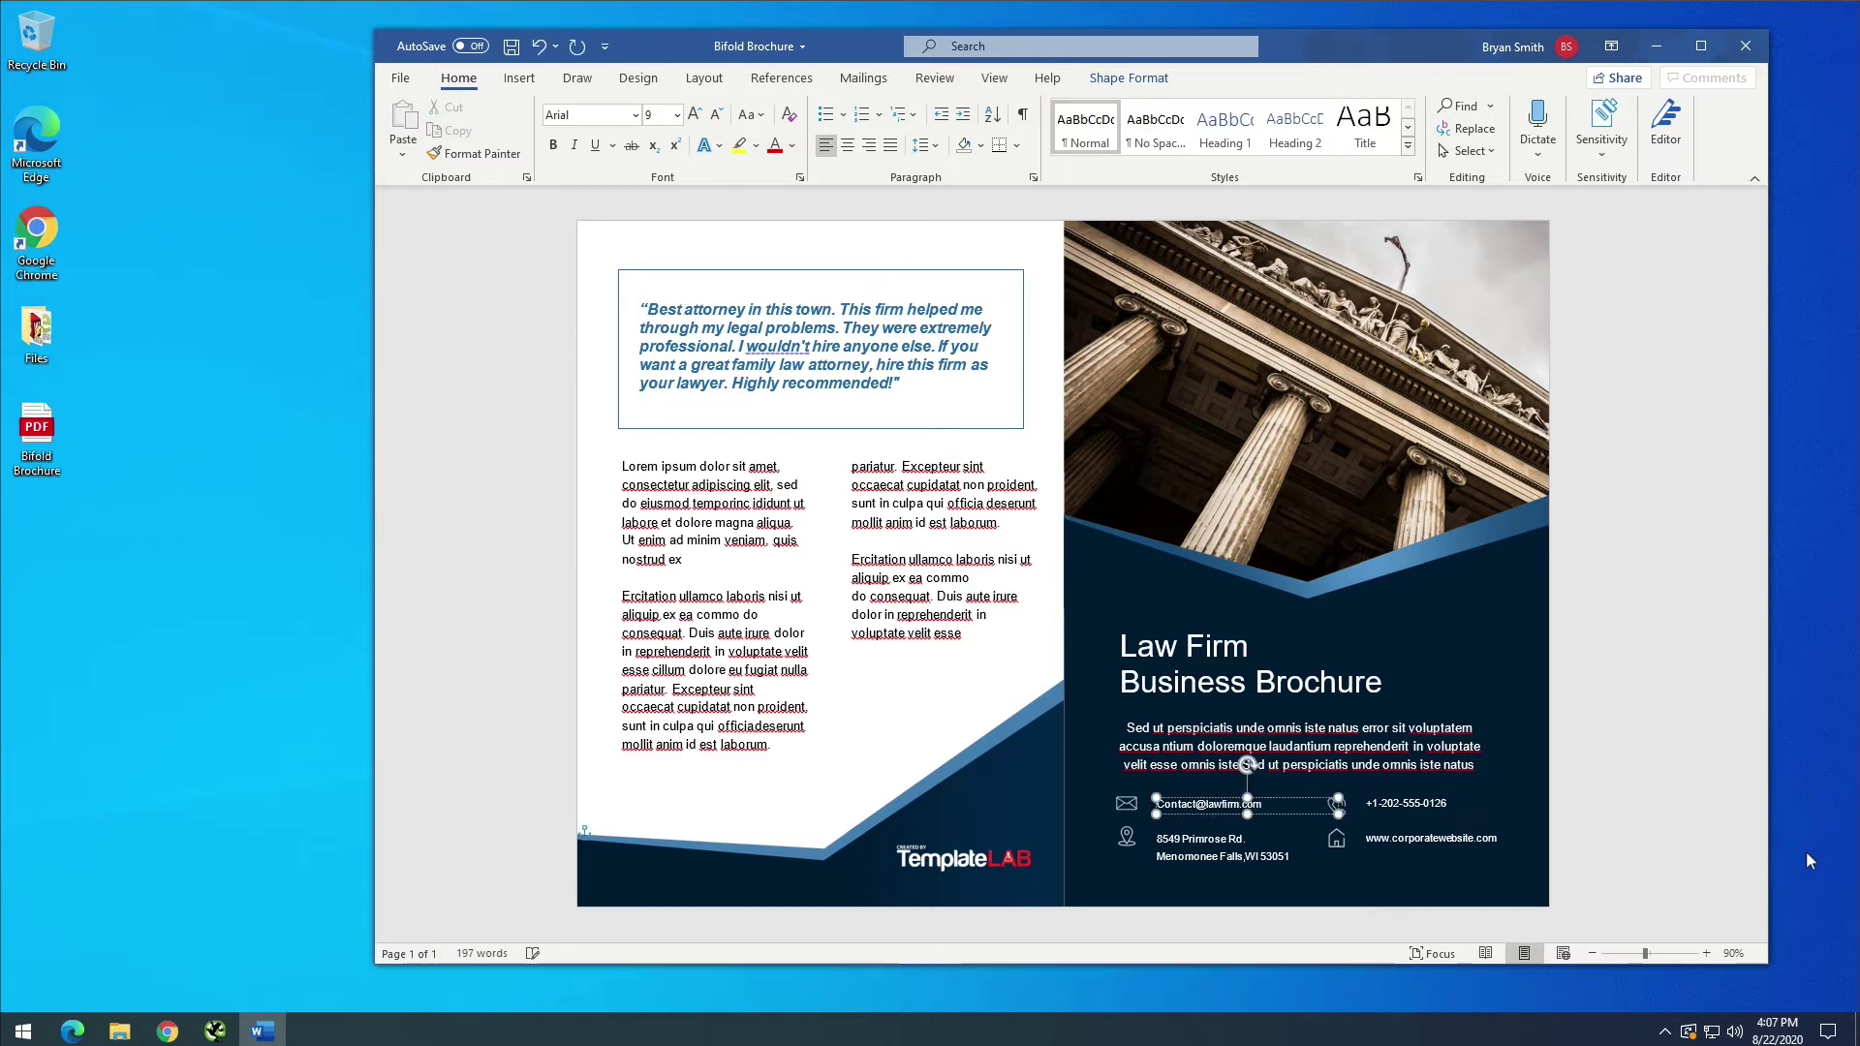
pyautogui.click(1463, 839)
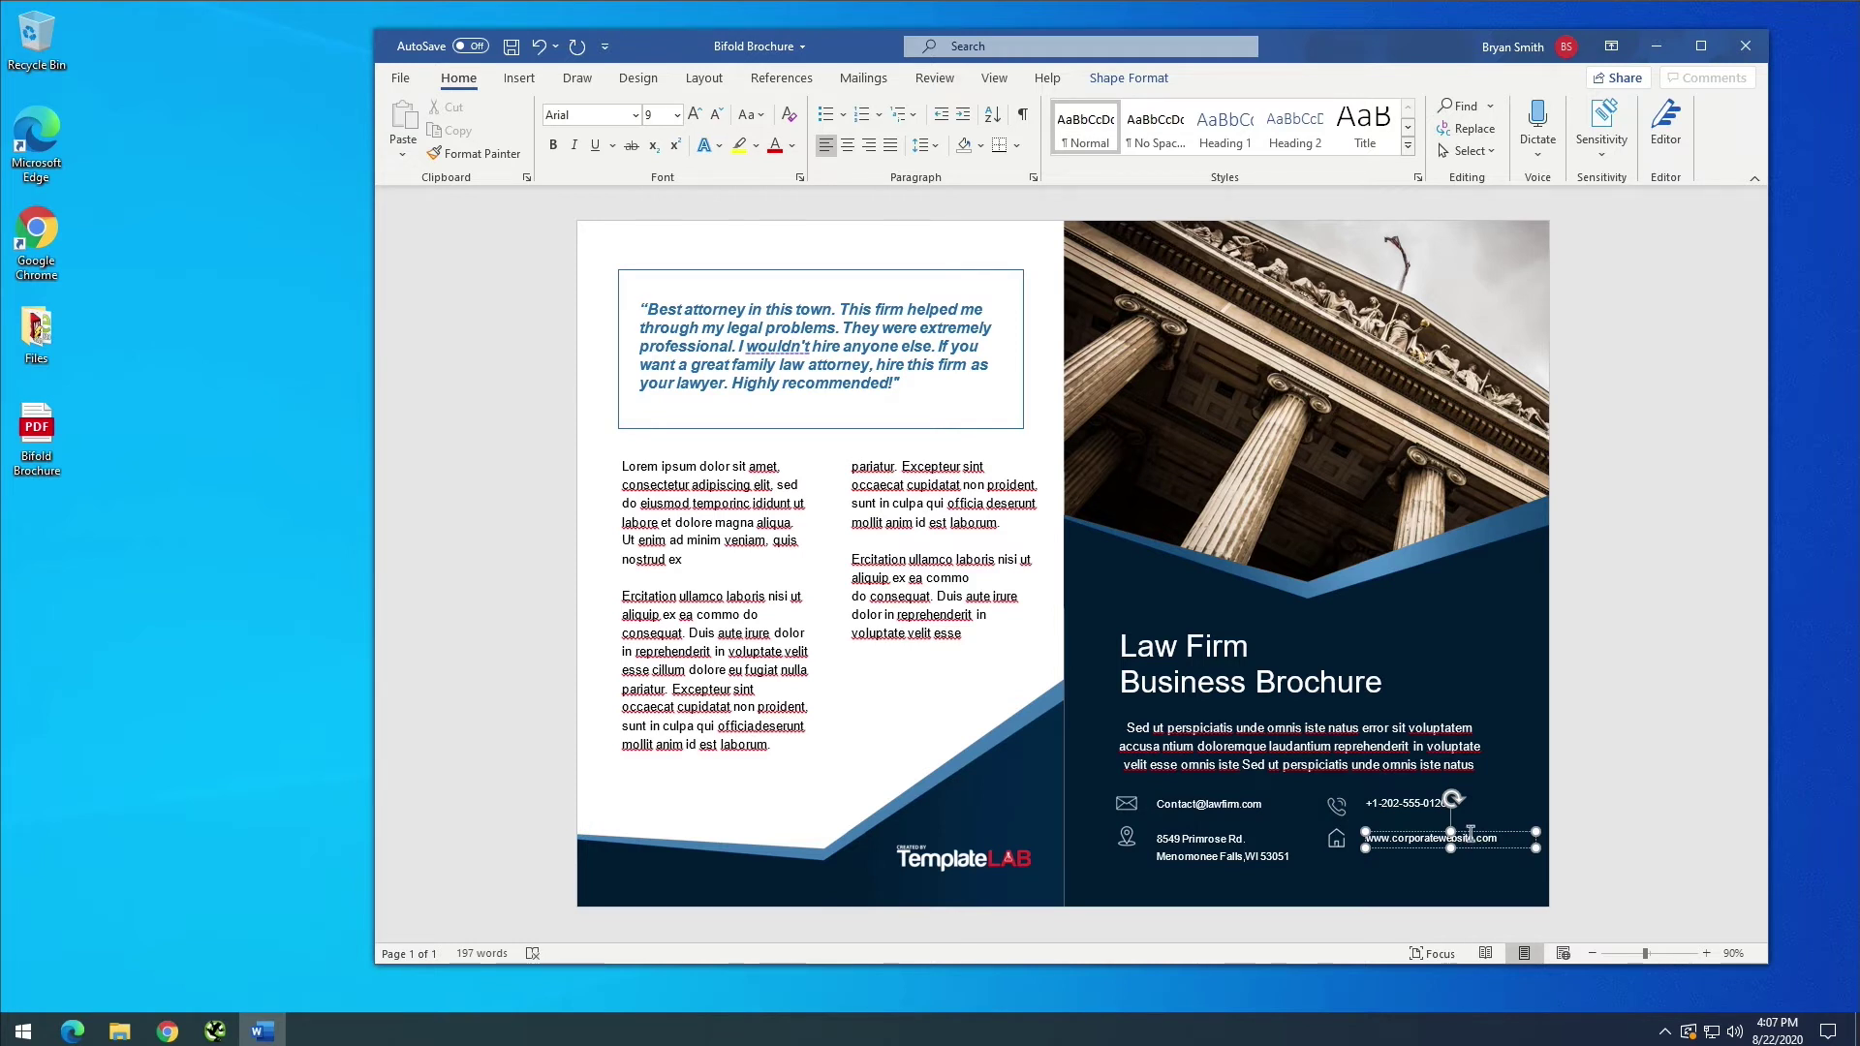
pyautogui.doubleClick(1393, 835)
pyautogui.press('Delete')
pyautogui.write('lawfirm')
# Nudge the thin shape in the customer quote and the Lorem ipsum line's box slightly down
pyautogui.click(1202, 736)
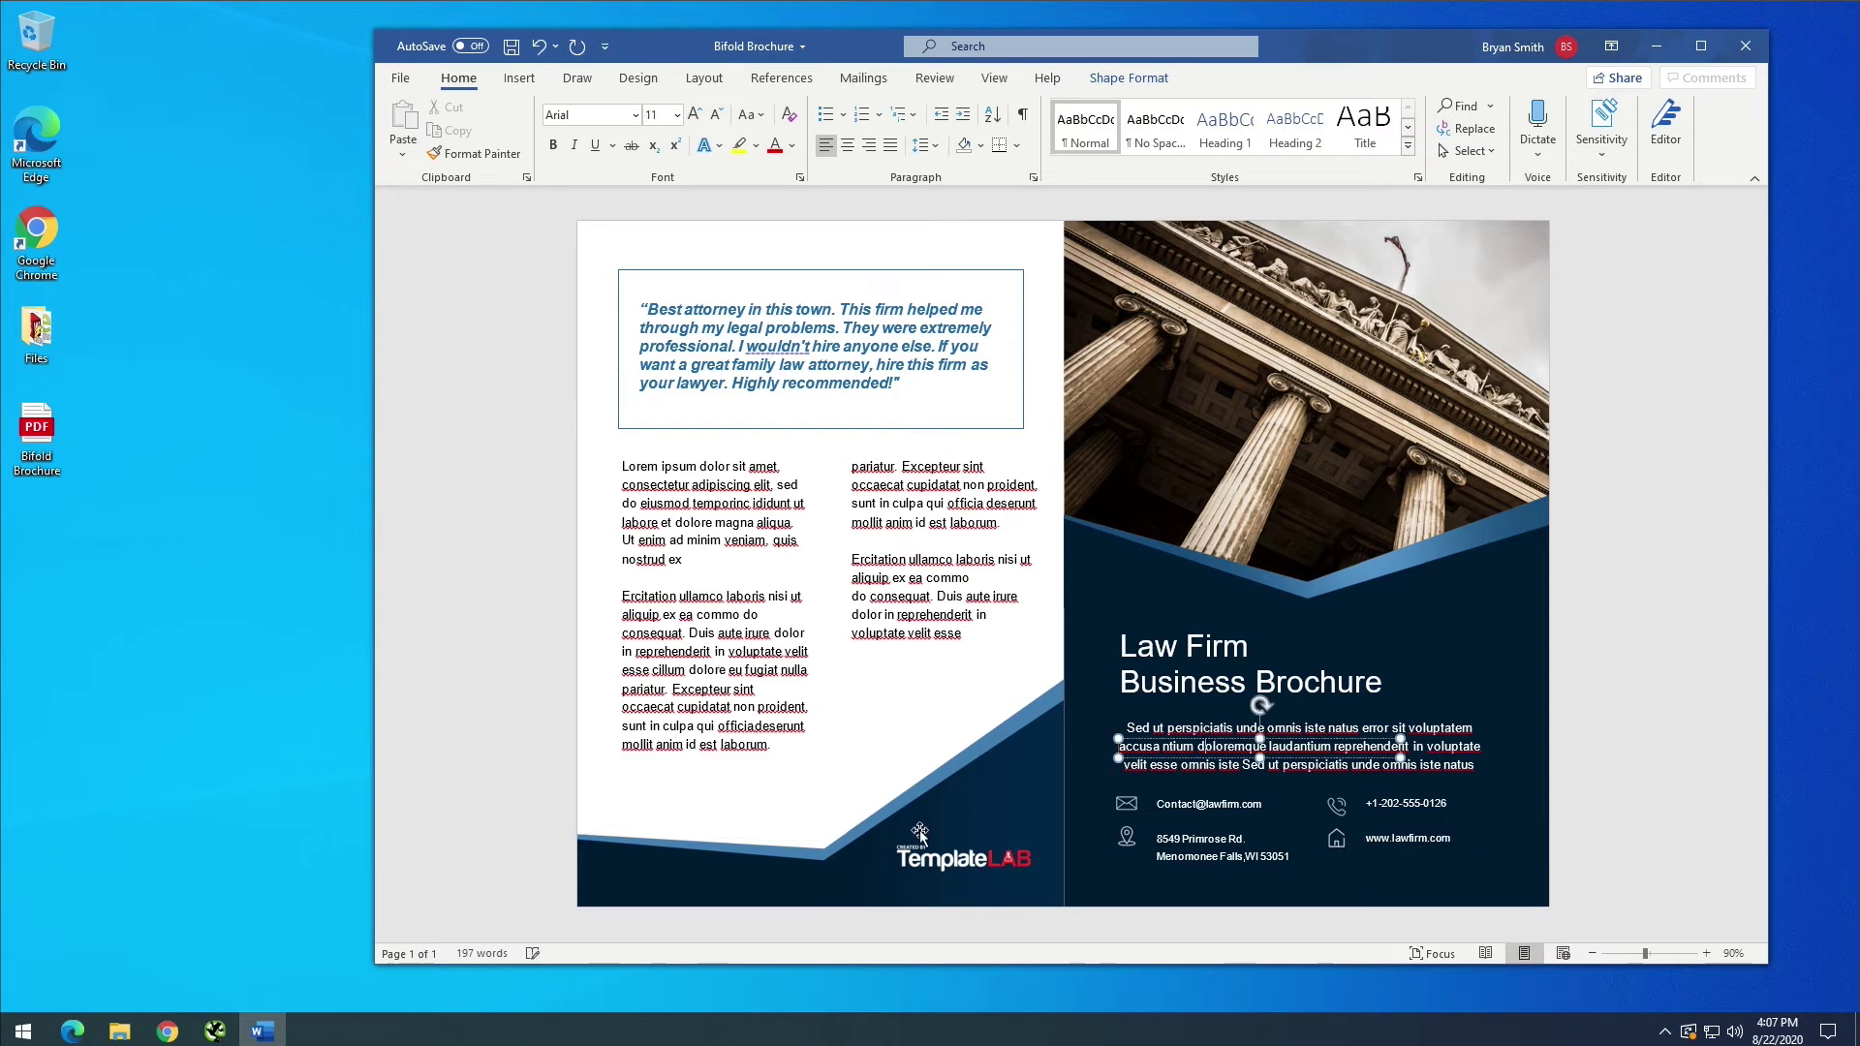
pyautogui.click(655, 308)
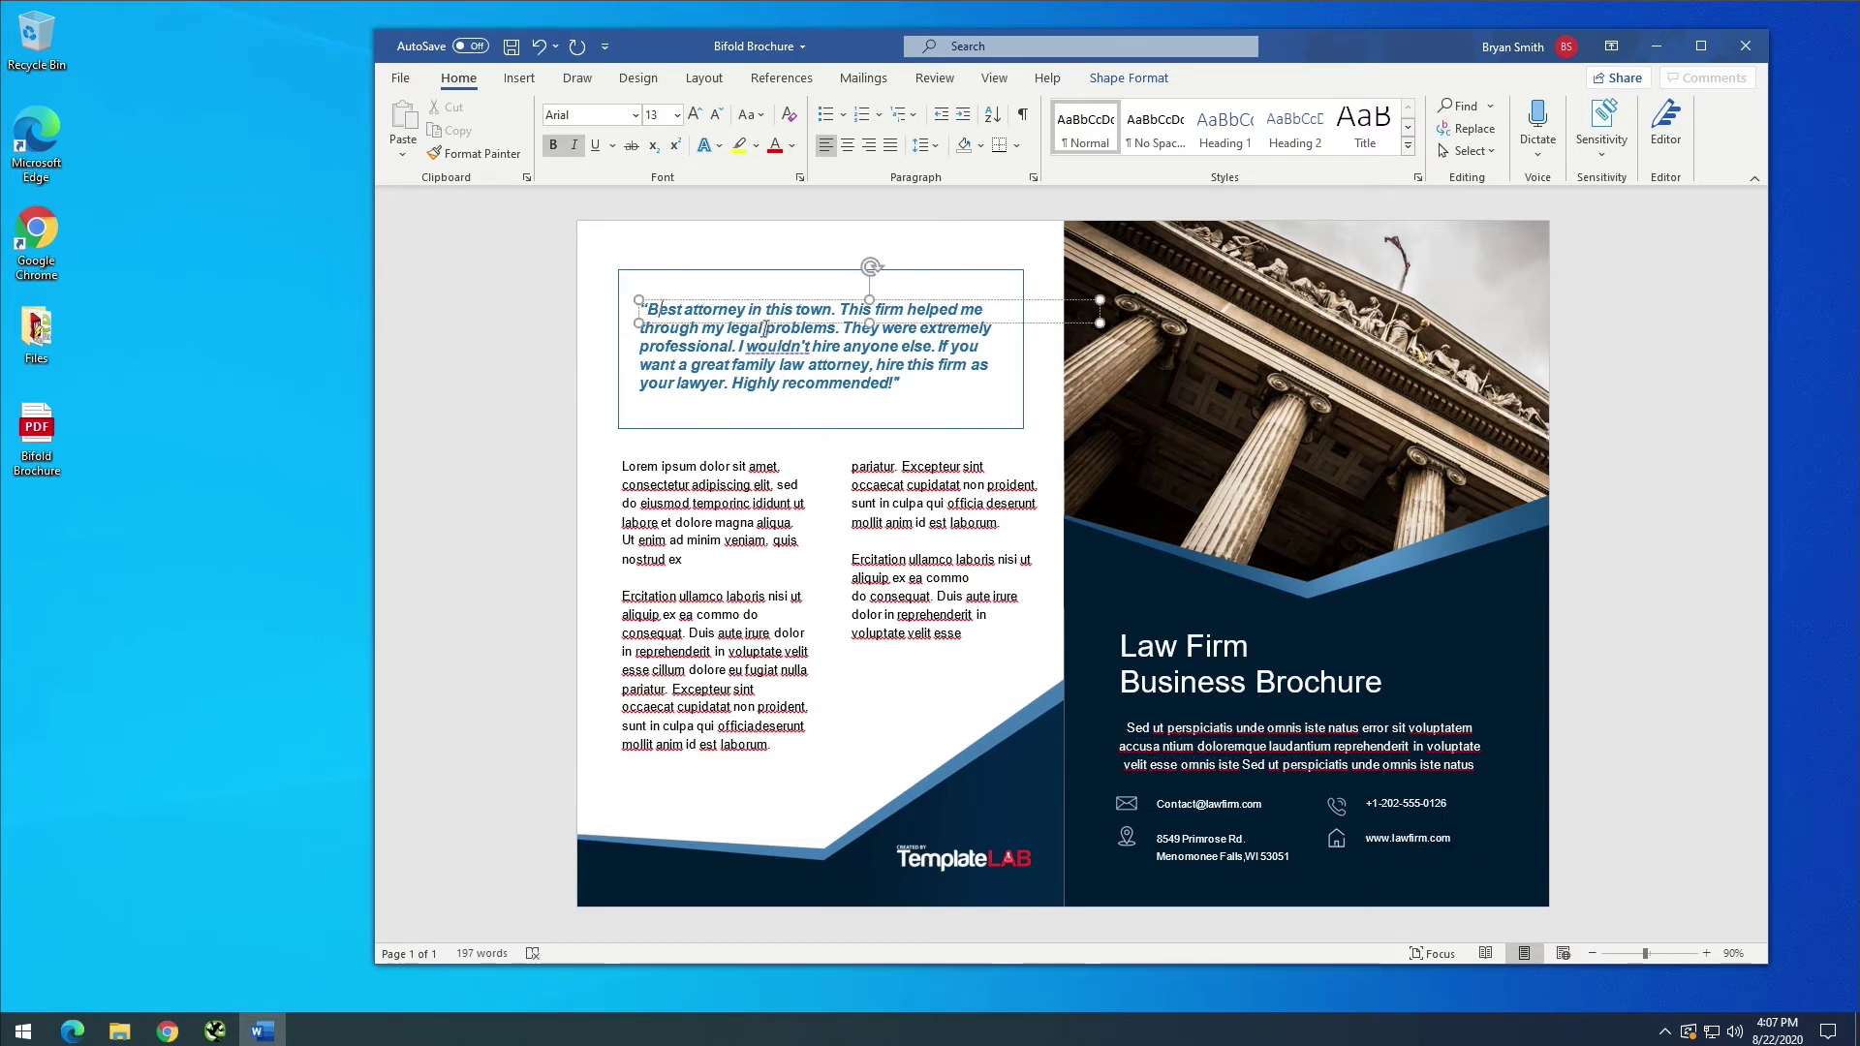
pyautogui.moveTo(765, 323); pyautogui.dragTo(797, 405)
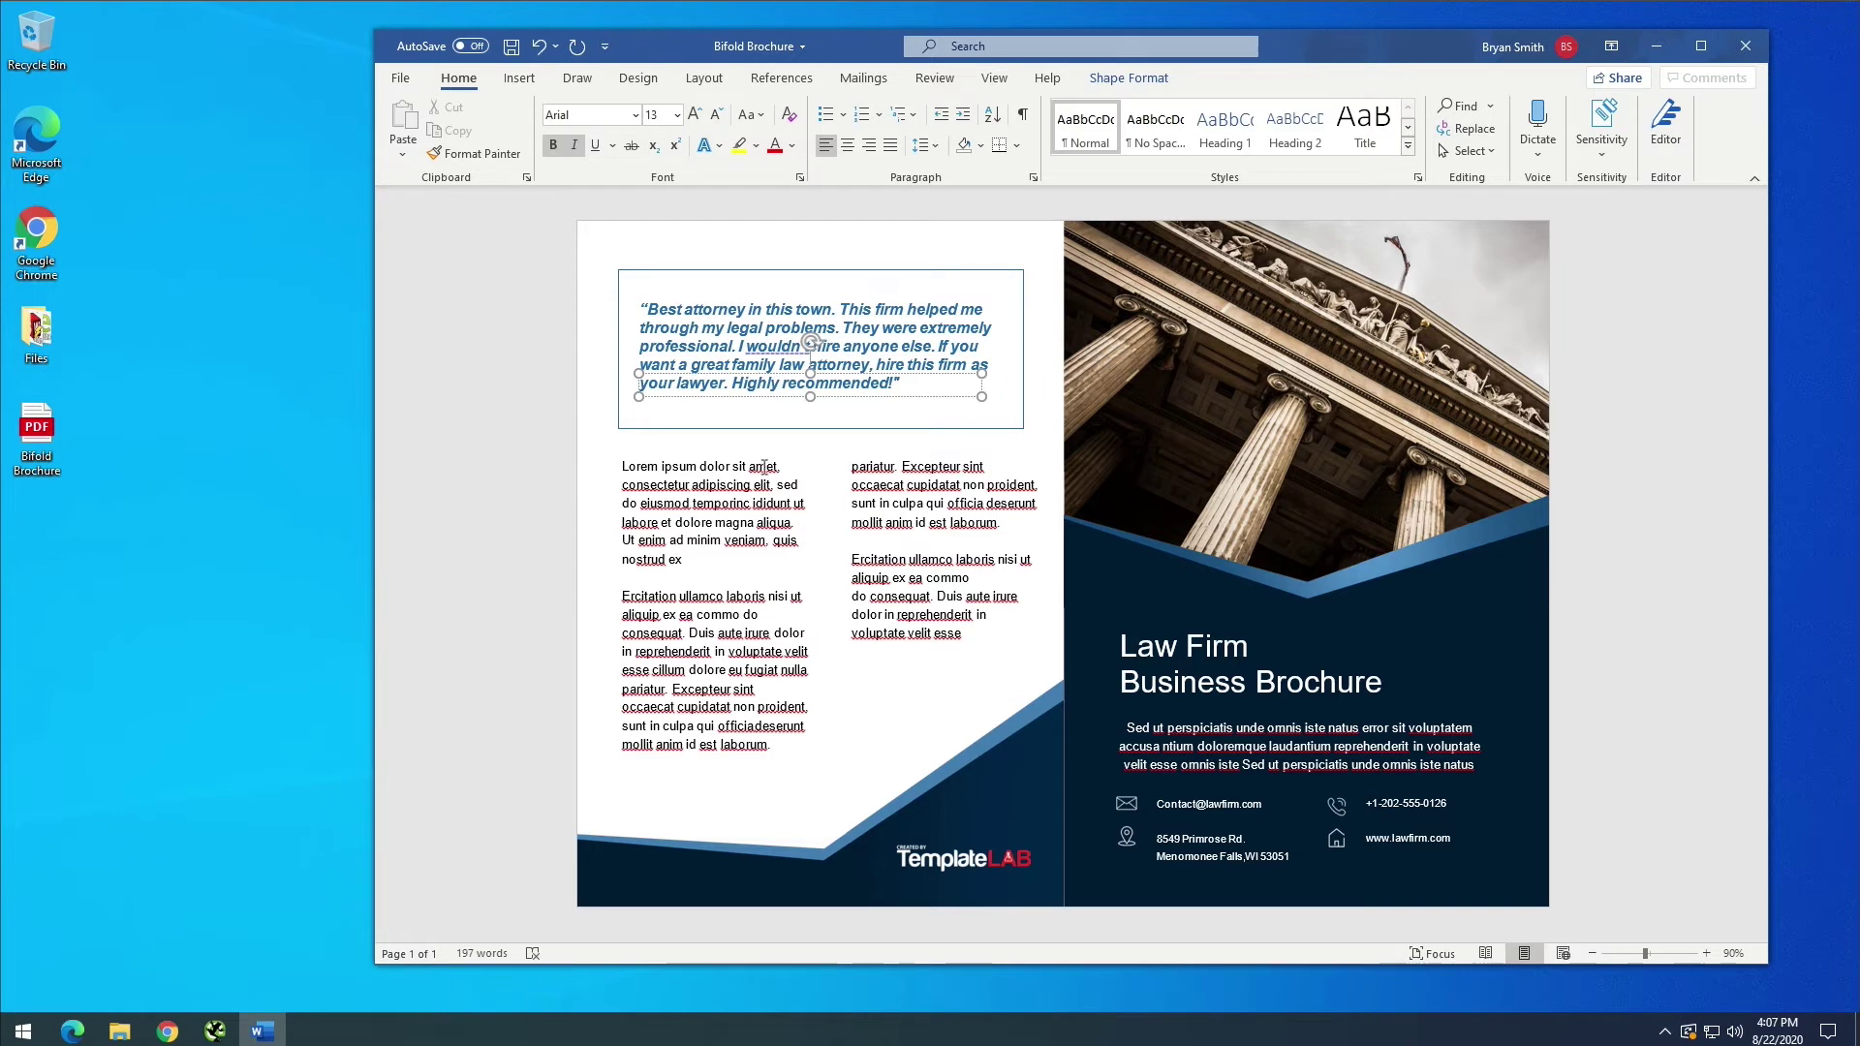
pyautogui.click(733, 468)
pyautogui.moveTo(641, 491); pyautogui.dragTo(642, 512)
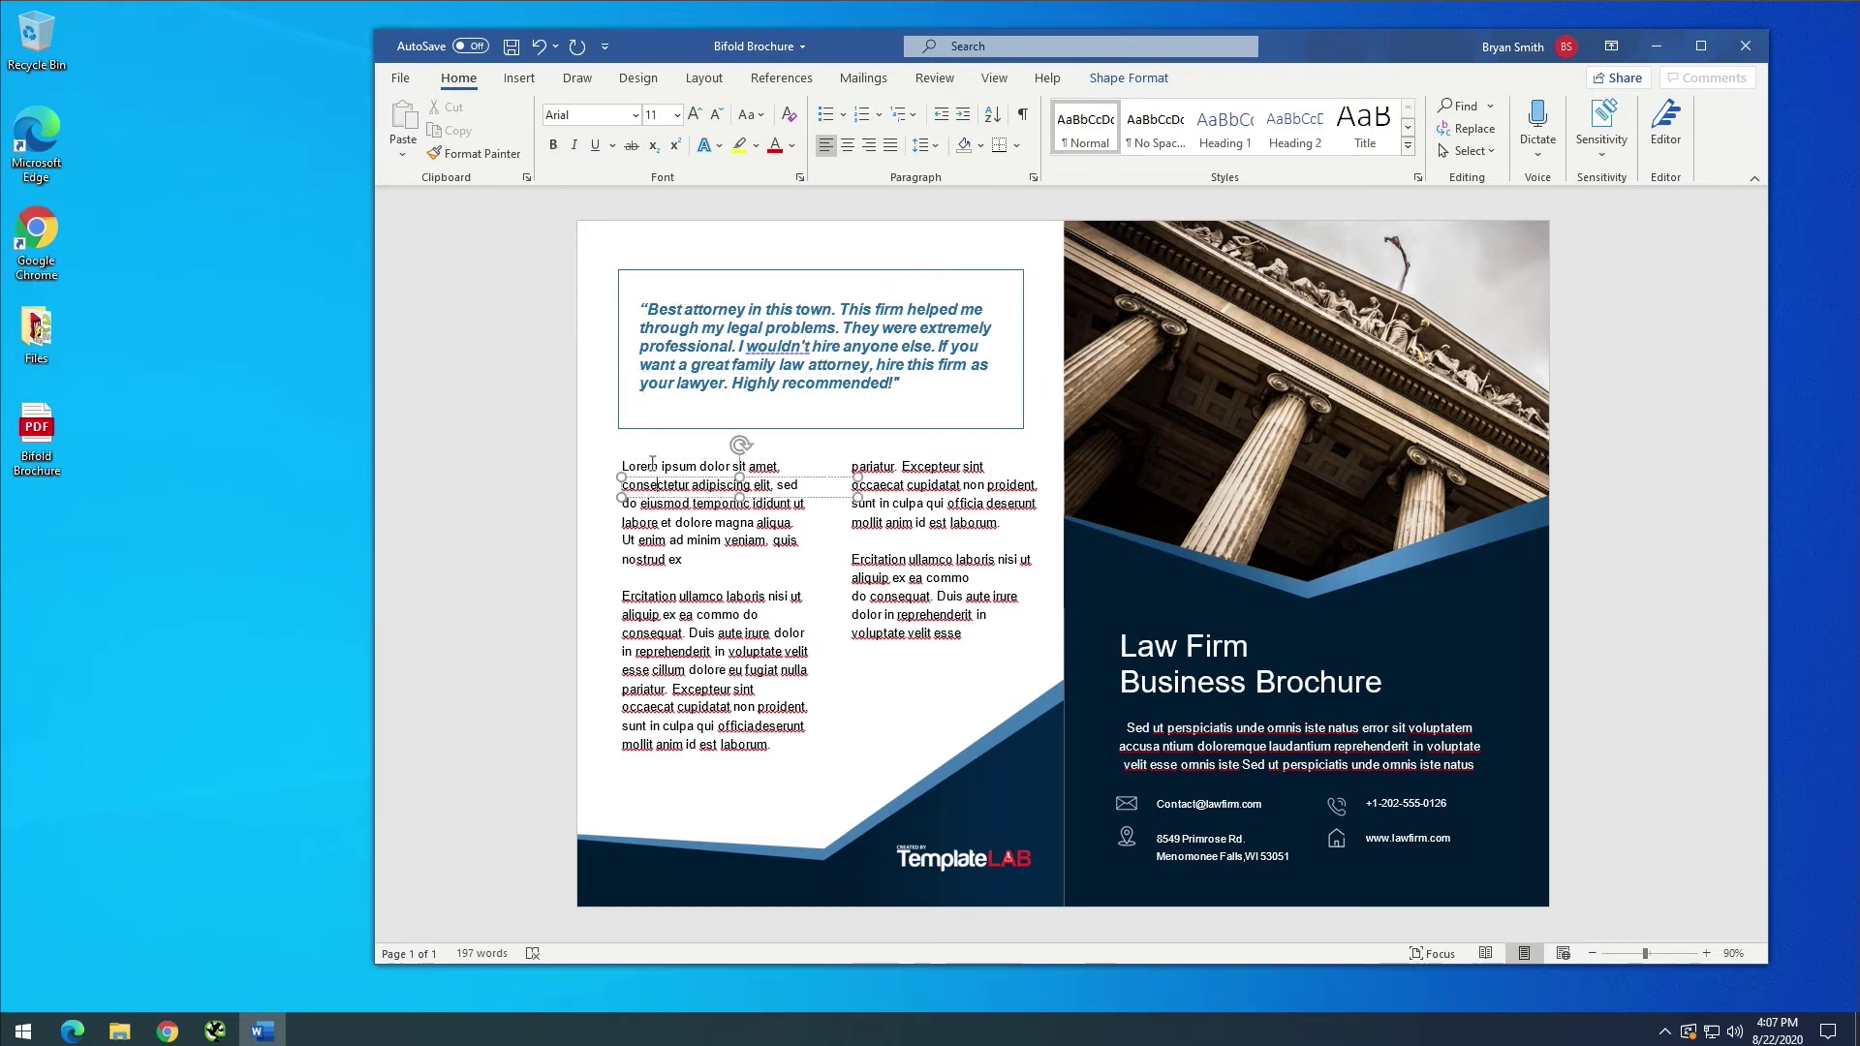
# Delete the 'consetetur adipiscing' and 'do eiusmod' line text boxes from the left column
pyautogui.press('BackSpace')
pyautogui.click(756, 497)
pyautogui.press('Delete')
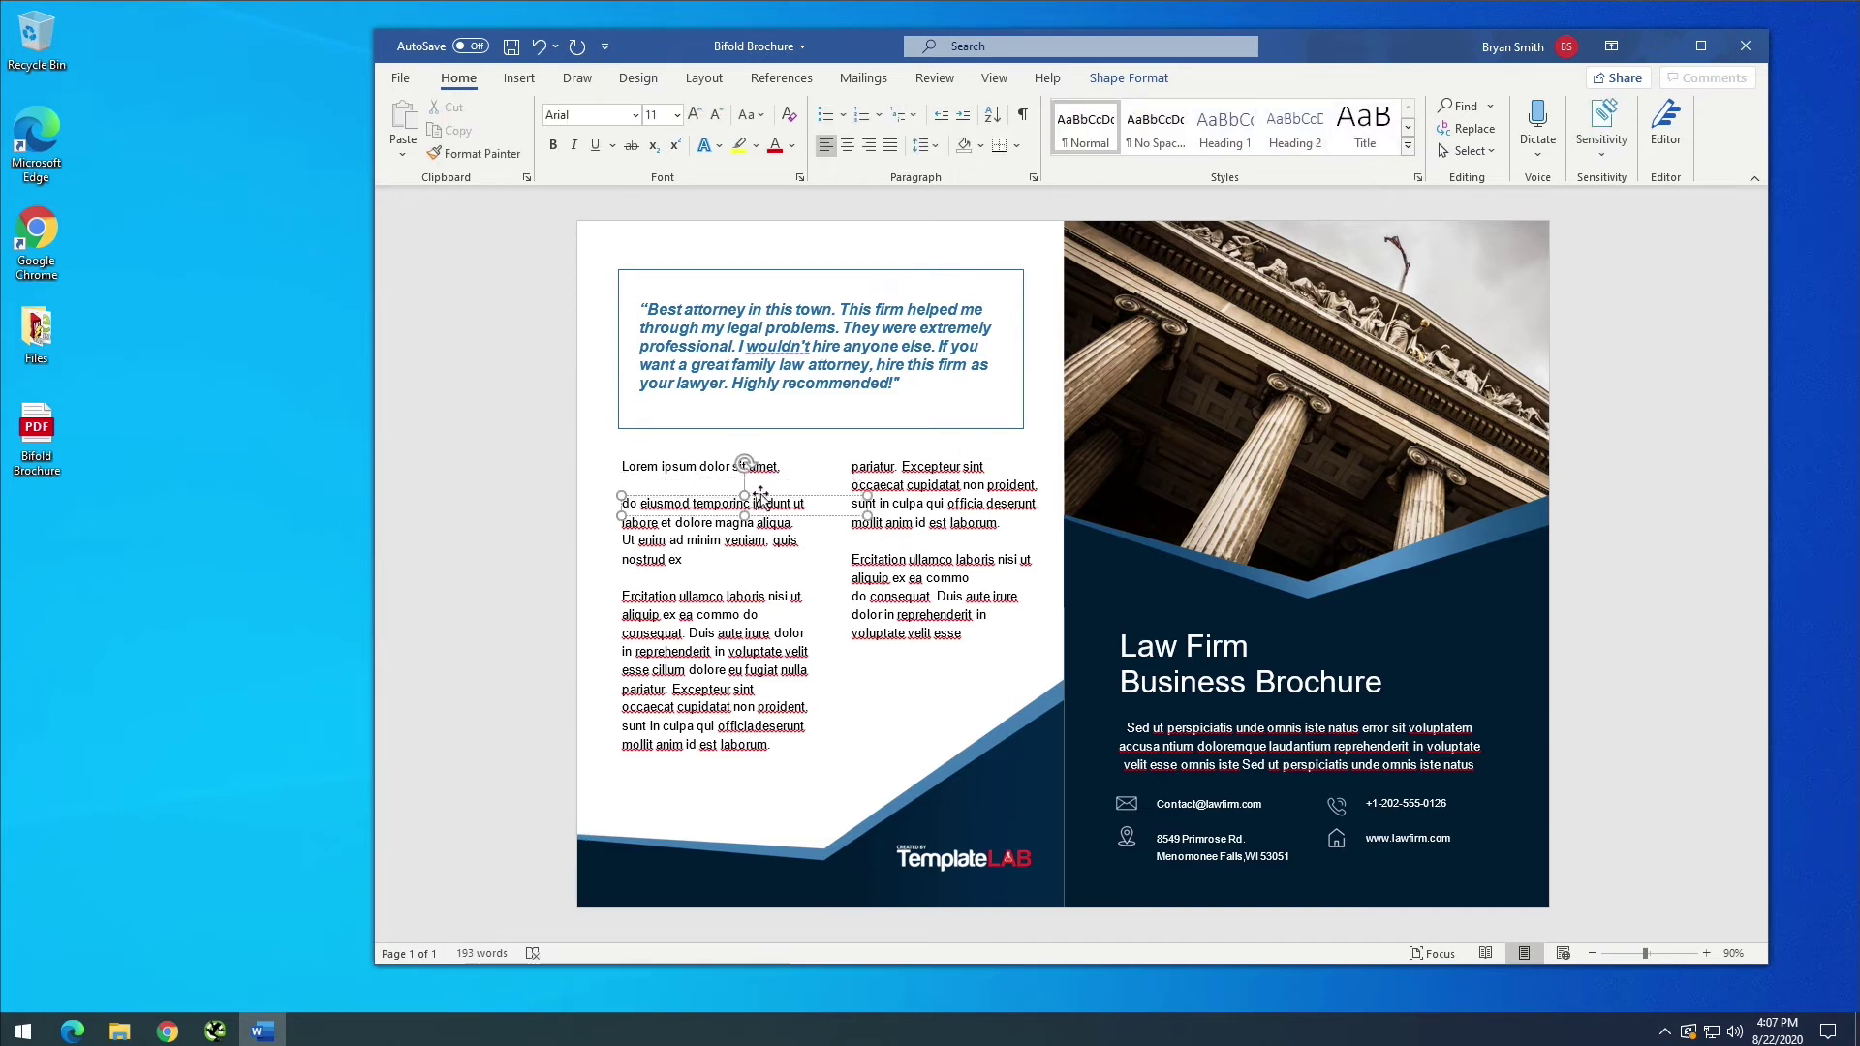
pyautogui.moveTo(756, 497); pyautogui.dragTo(754, 479)
pyautogui.press('Delete')
# Make the Lorem ipsum box taller and append 'fdasjkl fsjakl fdsajkl ;df' after 'amet.'
pyautogui.click(765, 466)
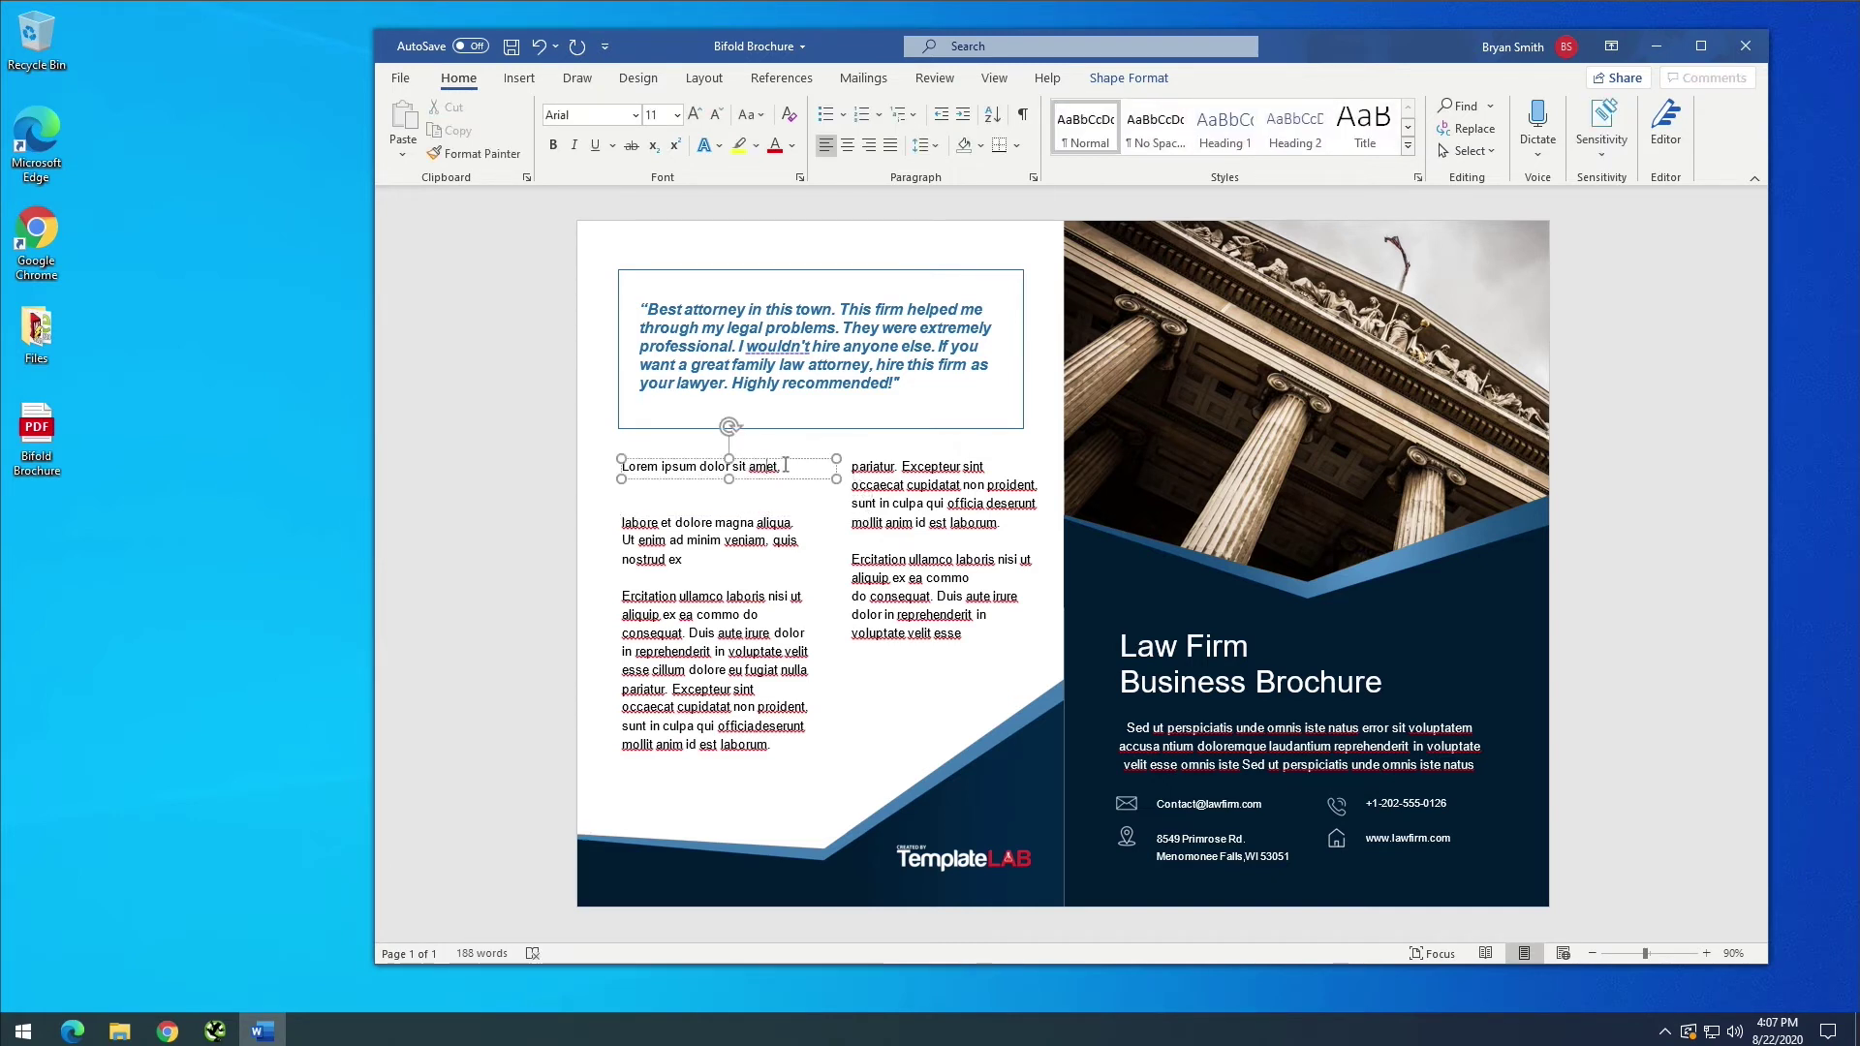
pyautogui.moveTo(729, 477); pyautogui.dragTo(730, 518)
pyautogui.click(803, 466)
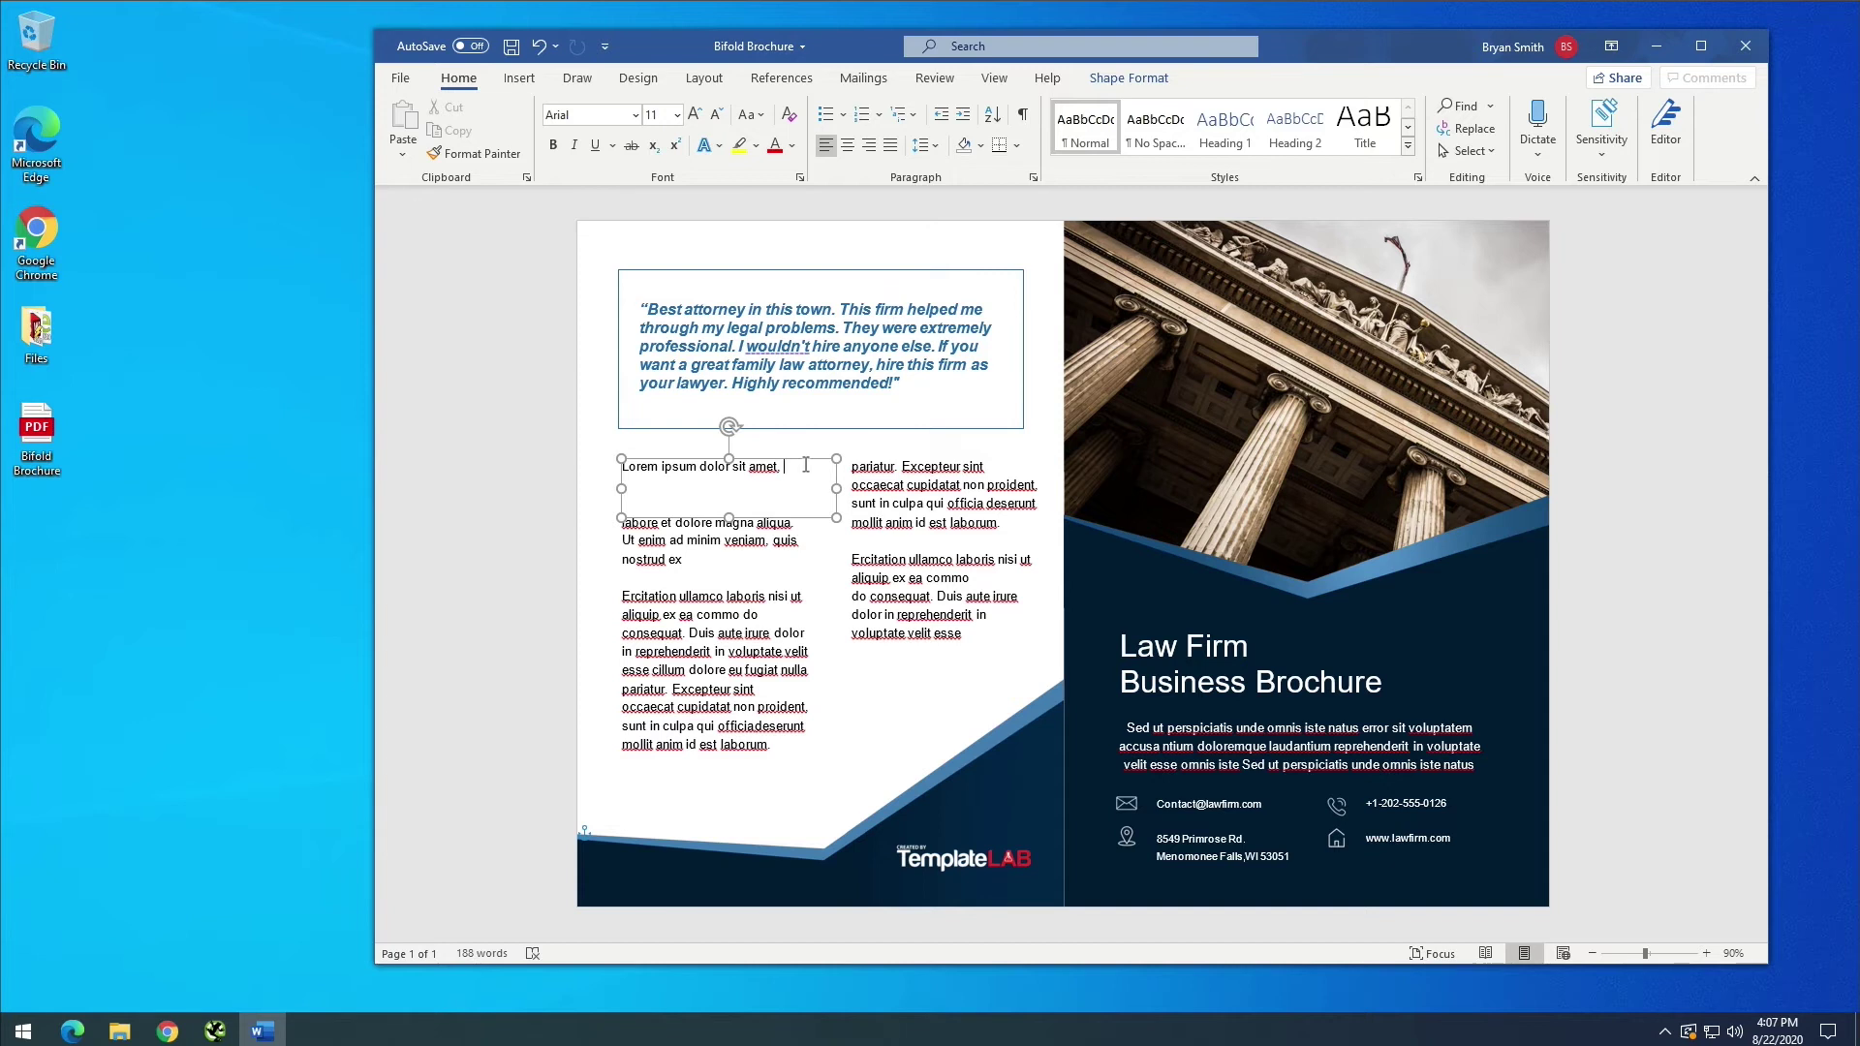
pyautogui.write('fdasjkl fsjakl fdsajkl ;df sa')
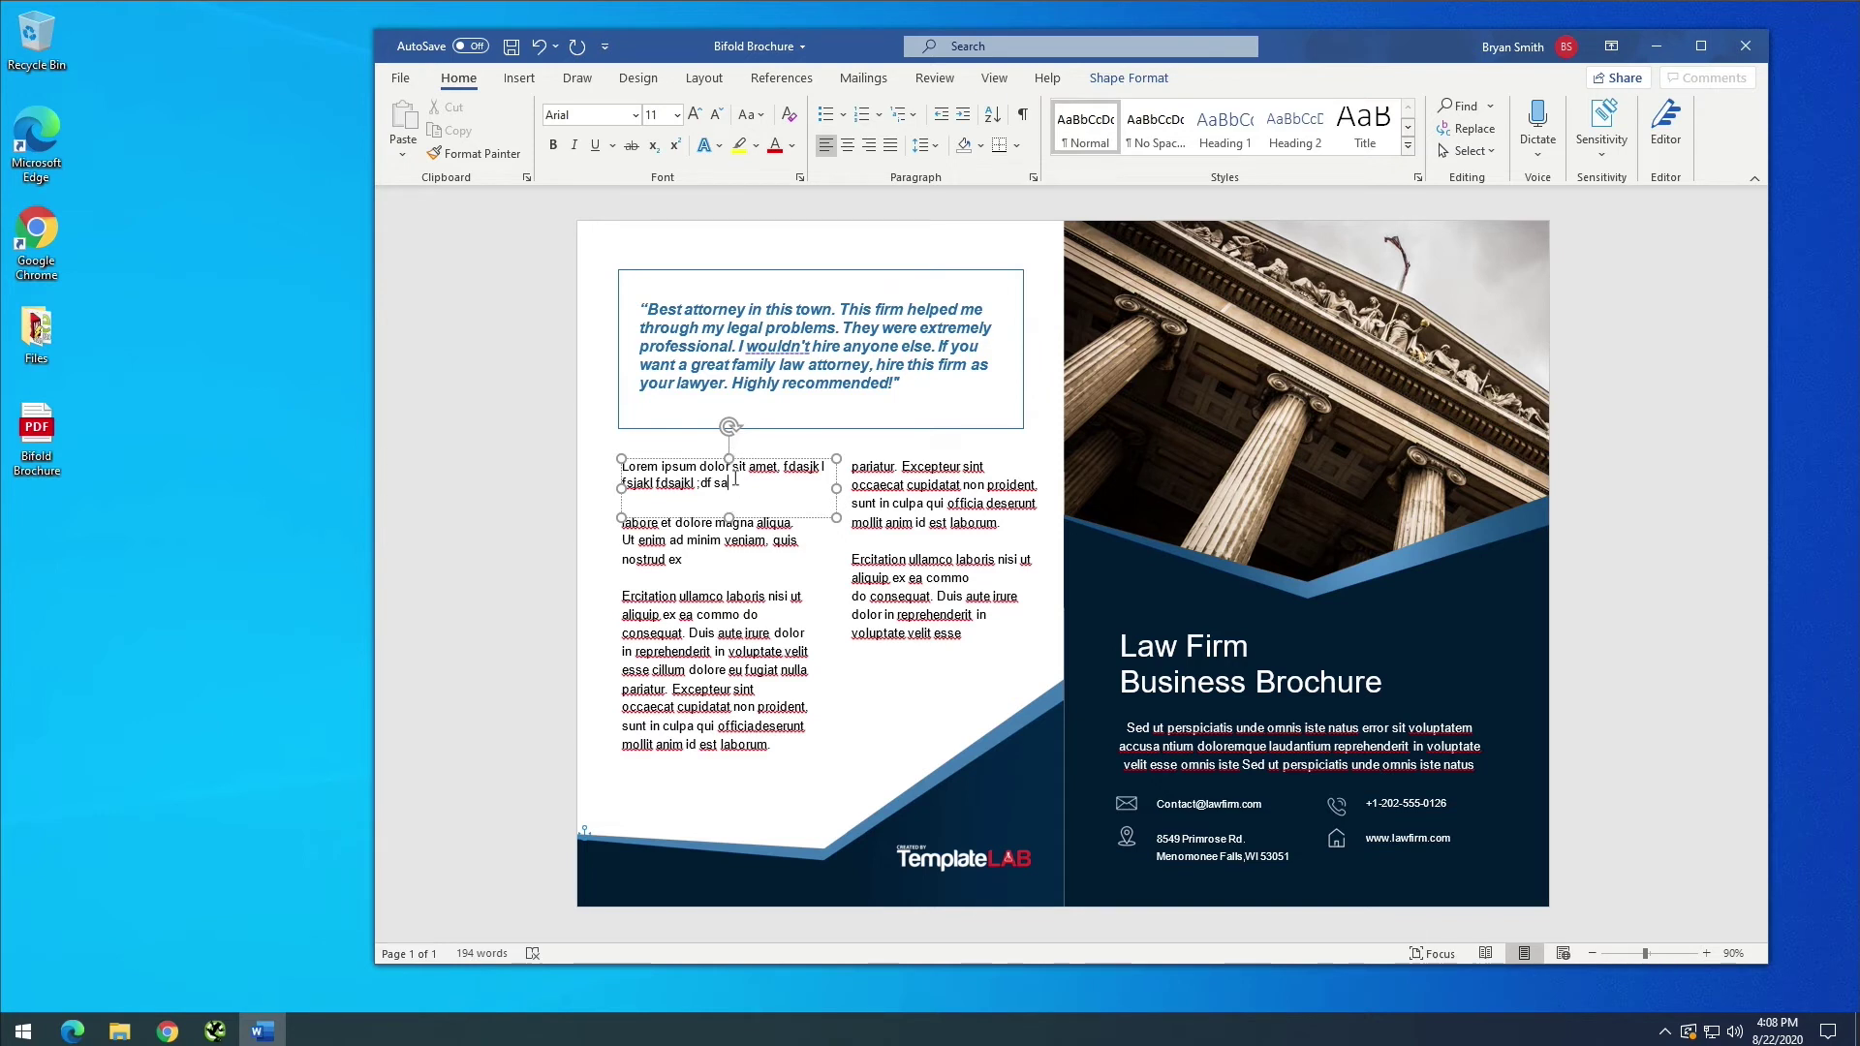
# Widen the thin shape over the quote's first line and delete the TemplateLAB logo
pyautogui.click(697, 305)
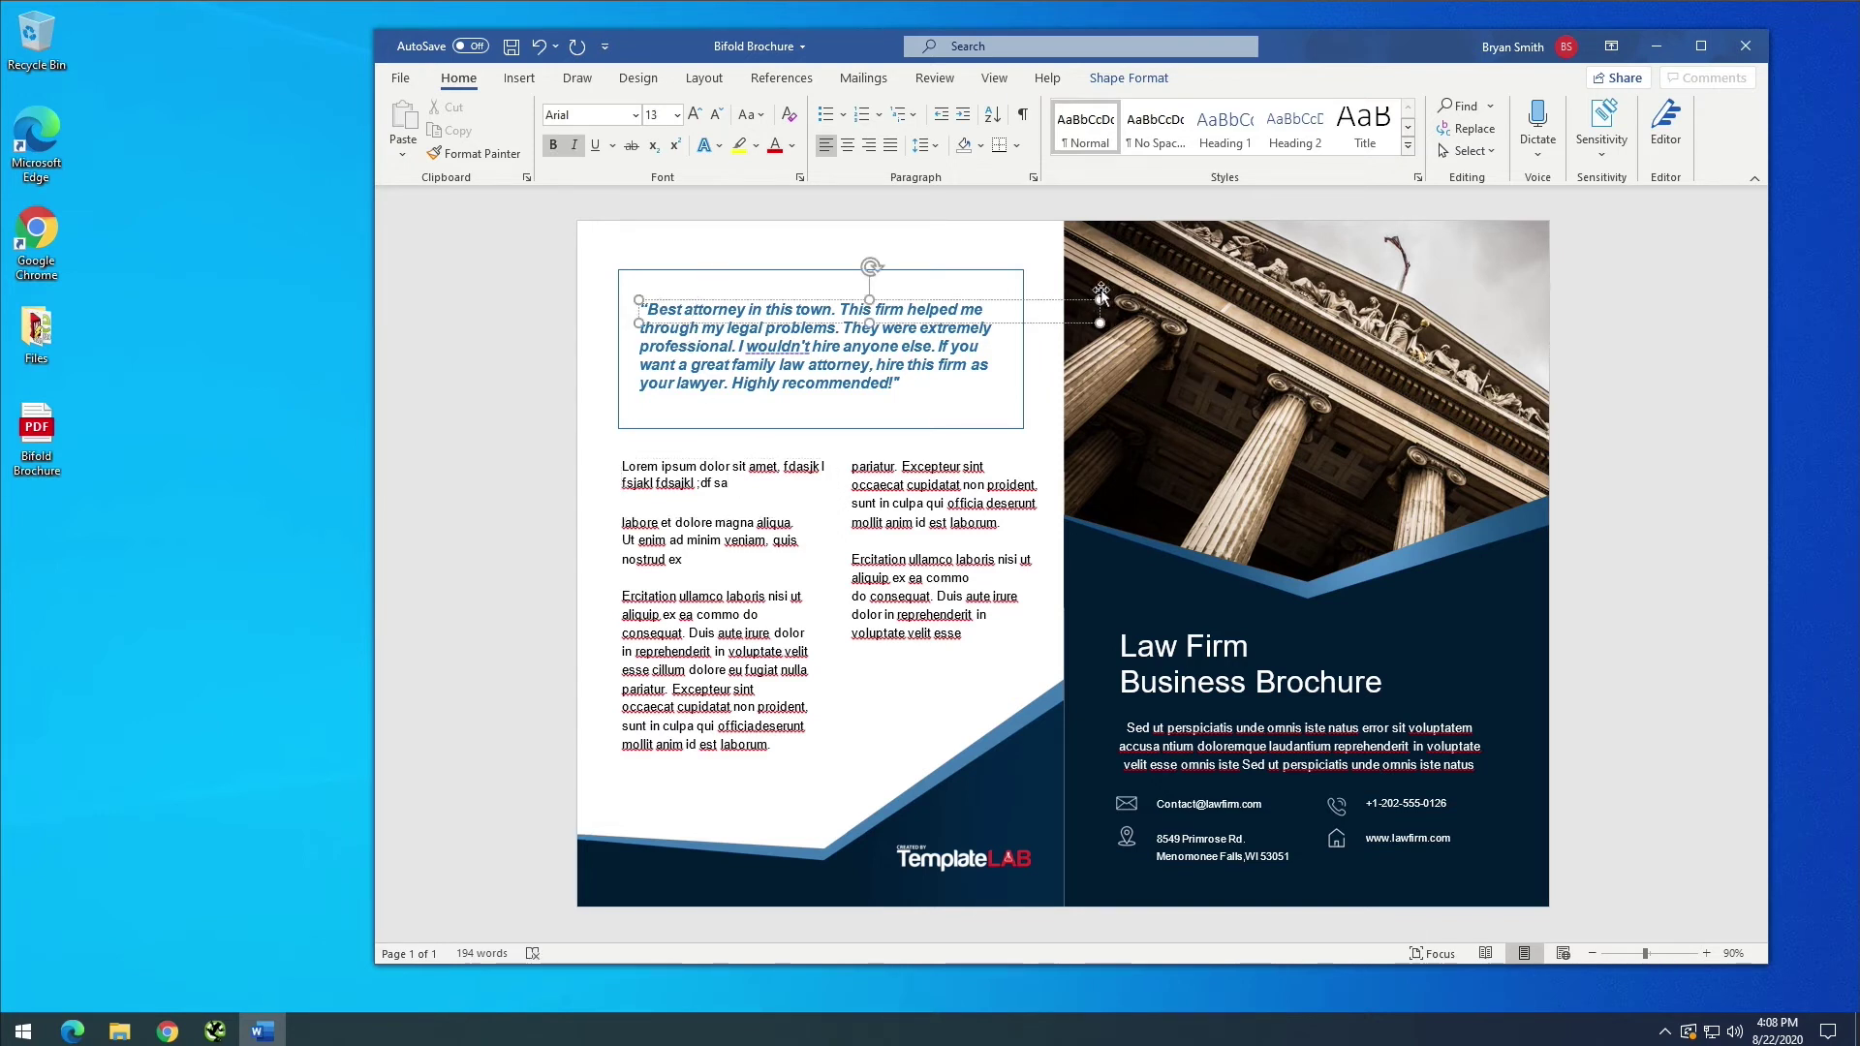
pyautogui.moveTo(1101, 300); pyautogui.dragTo(1004, 318)
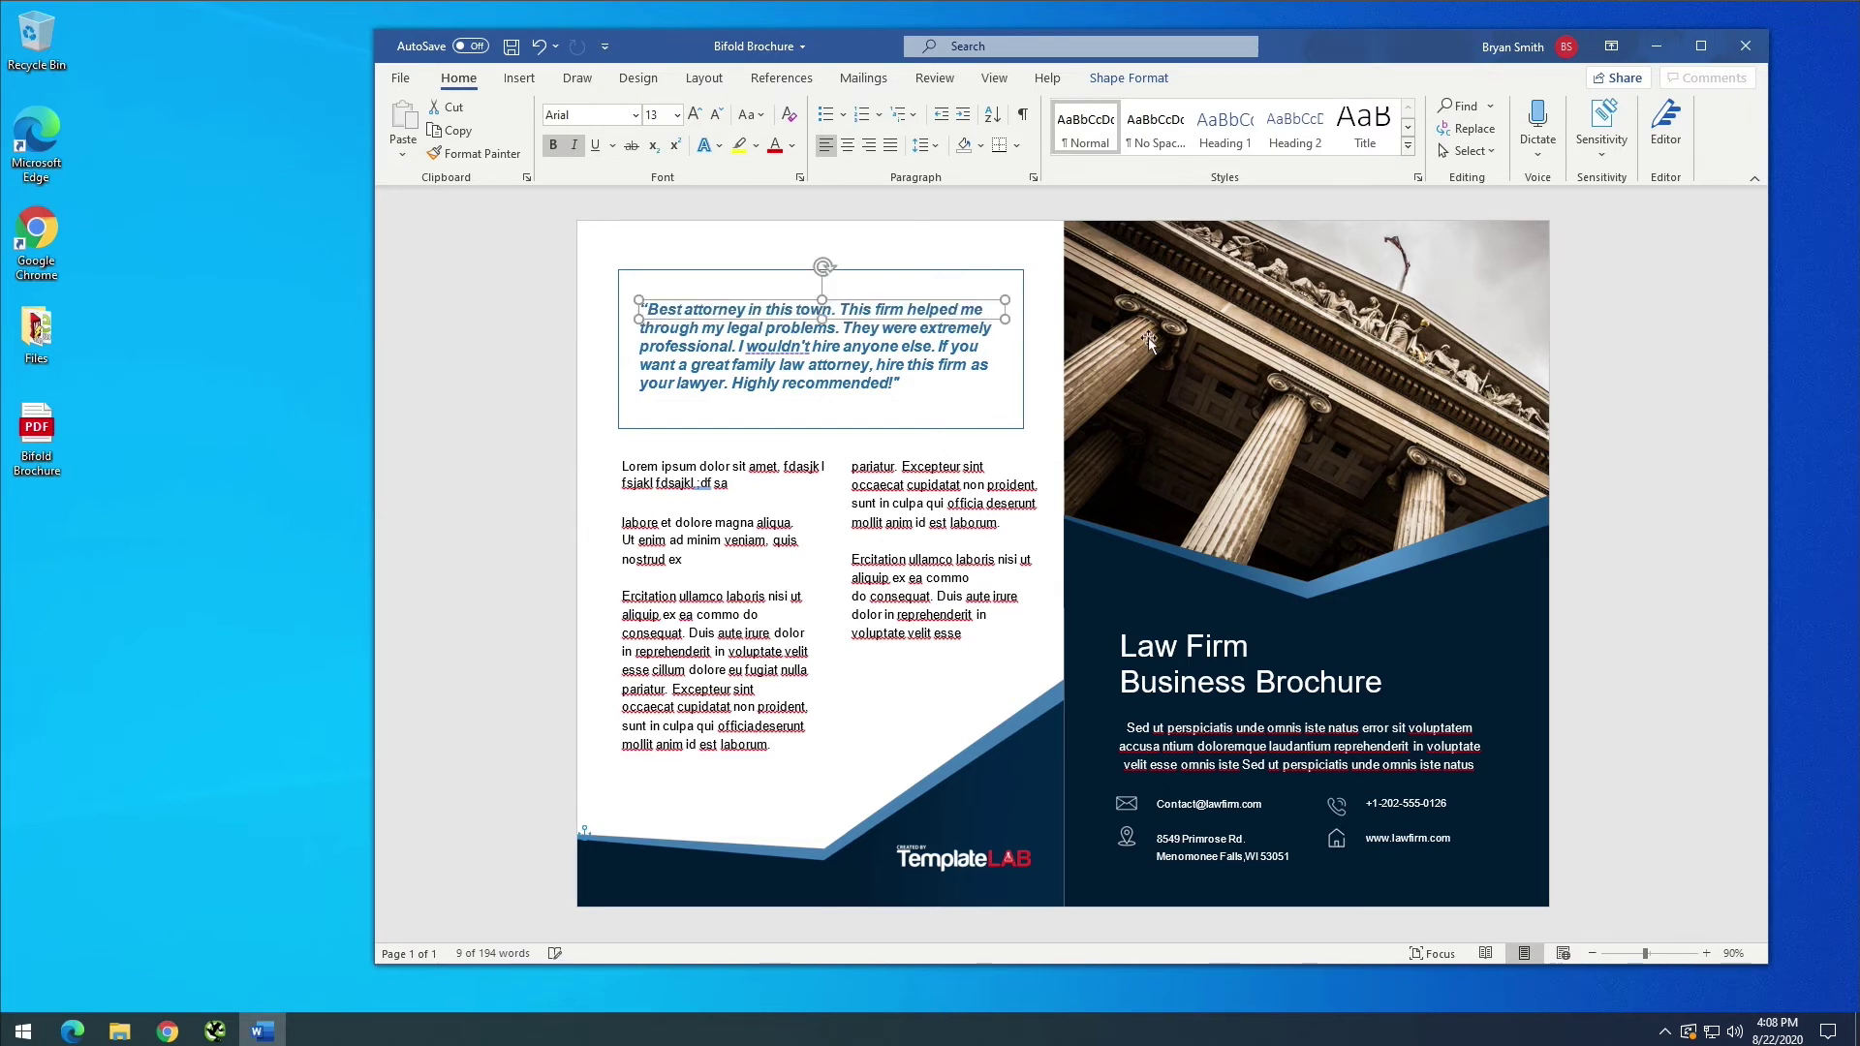
pyautogui.click(959, 859)
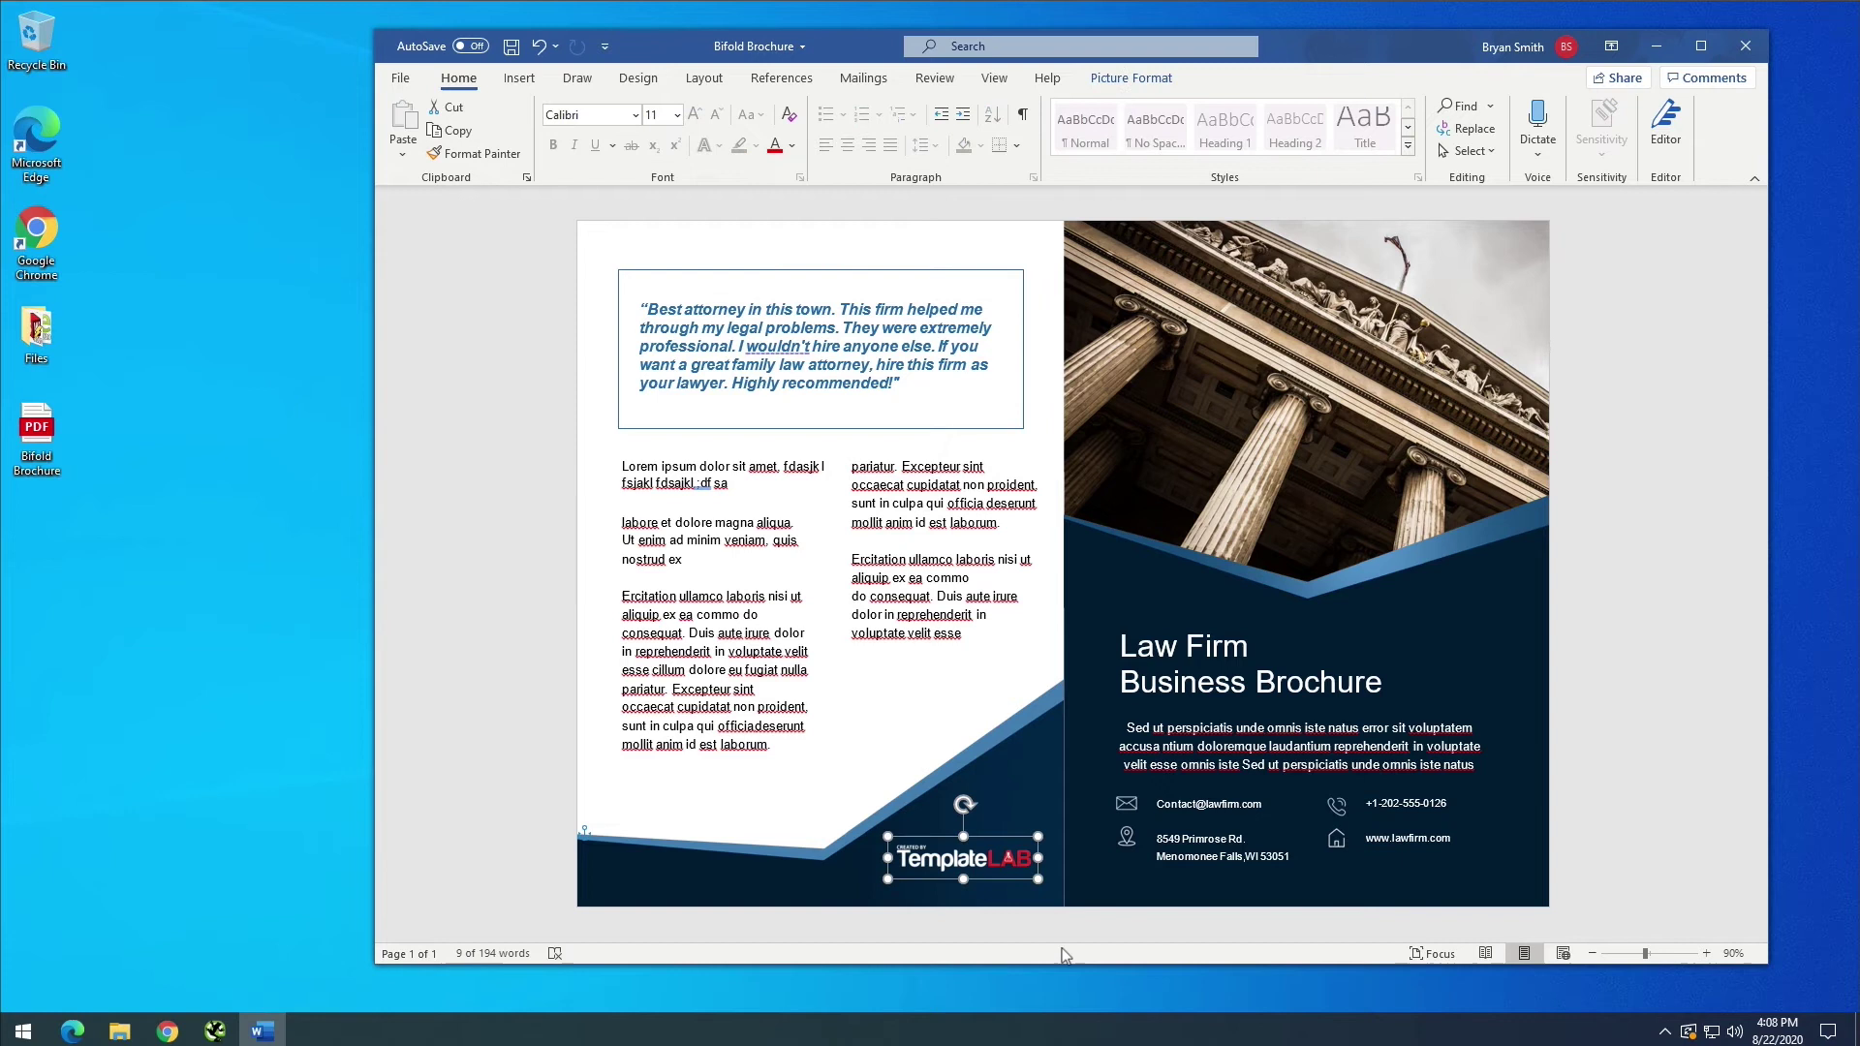
pyautogui.click(1002, 866)
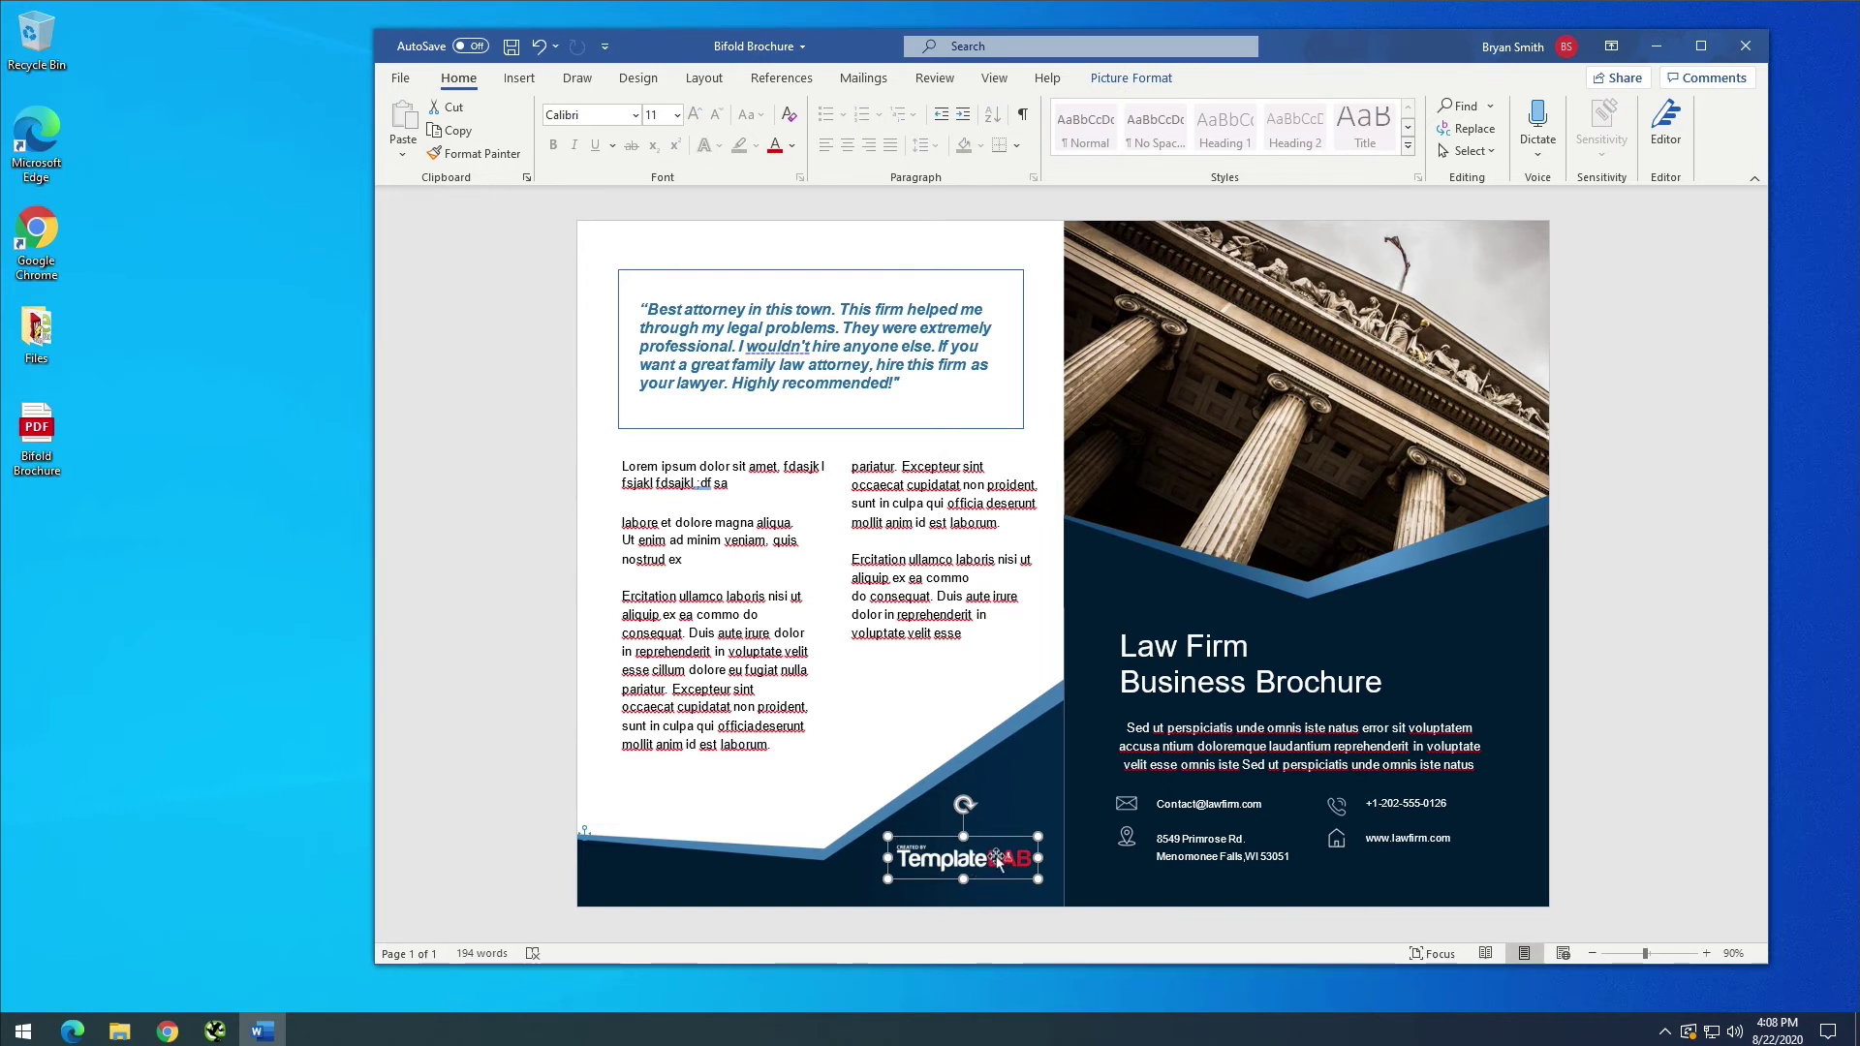
pyautogui.press('Delete')
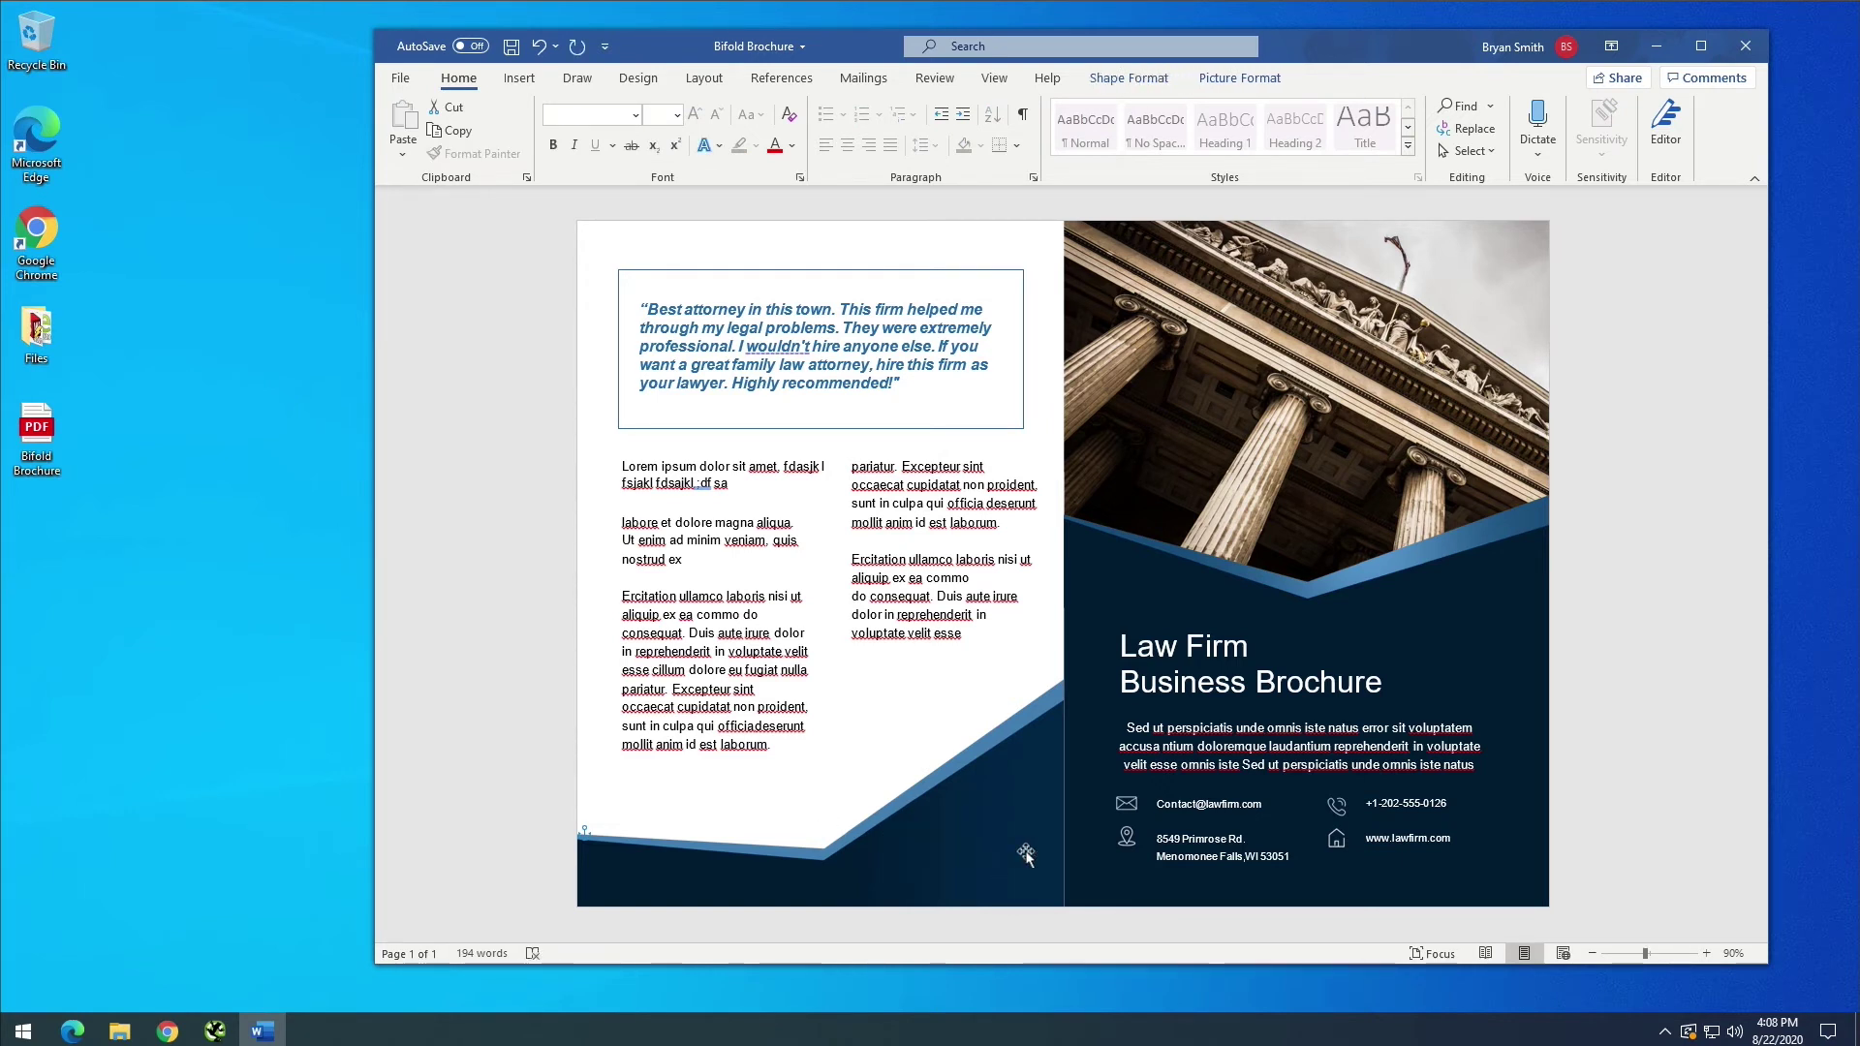
pyautogui.click(1583, 820)
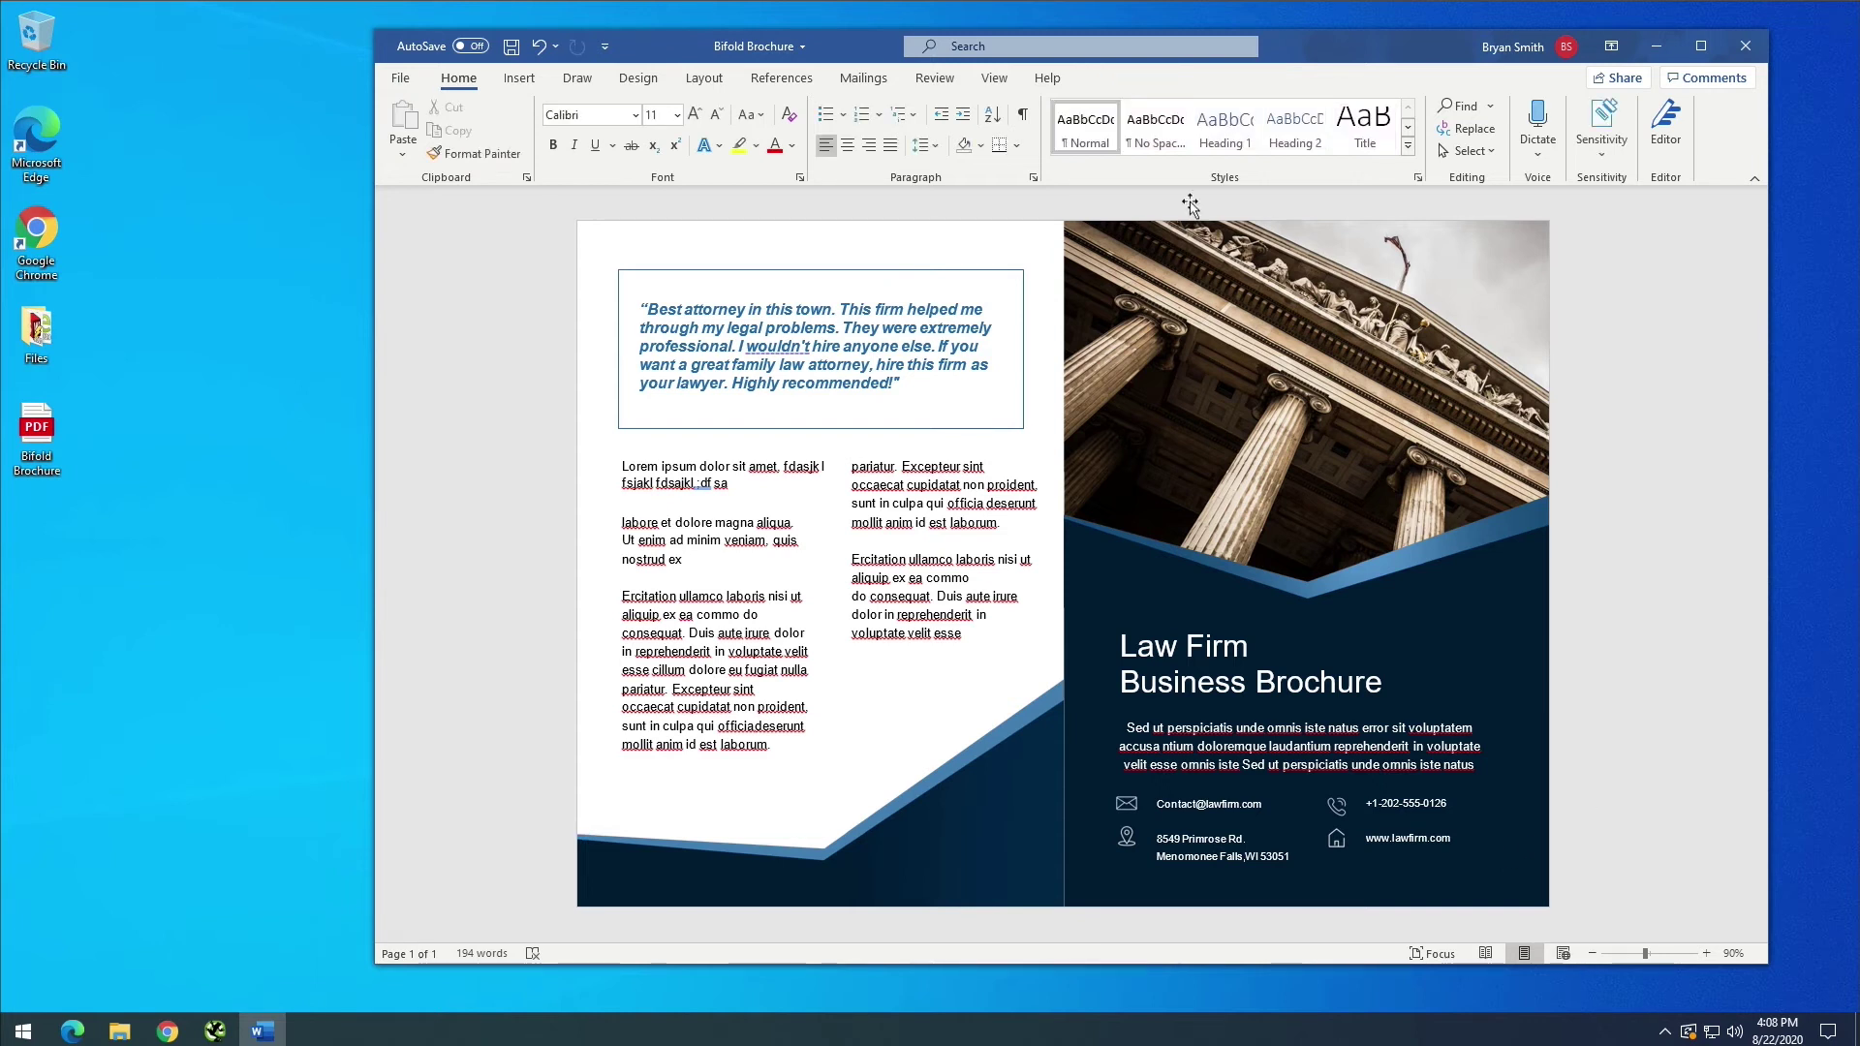
pyautogui.moveTo(1301, 53); pyautogui.dragTo(1228, 48)
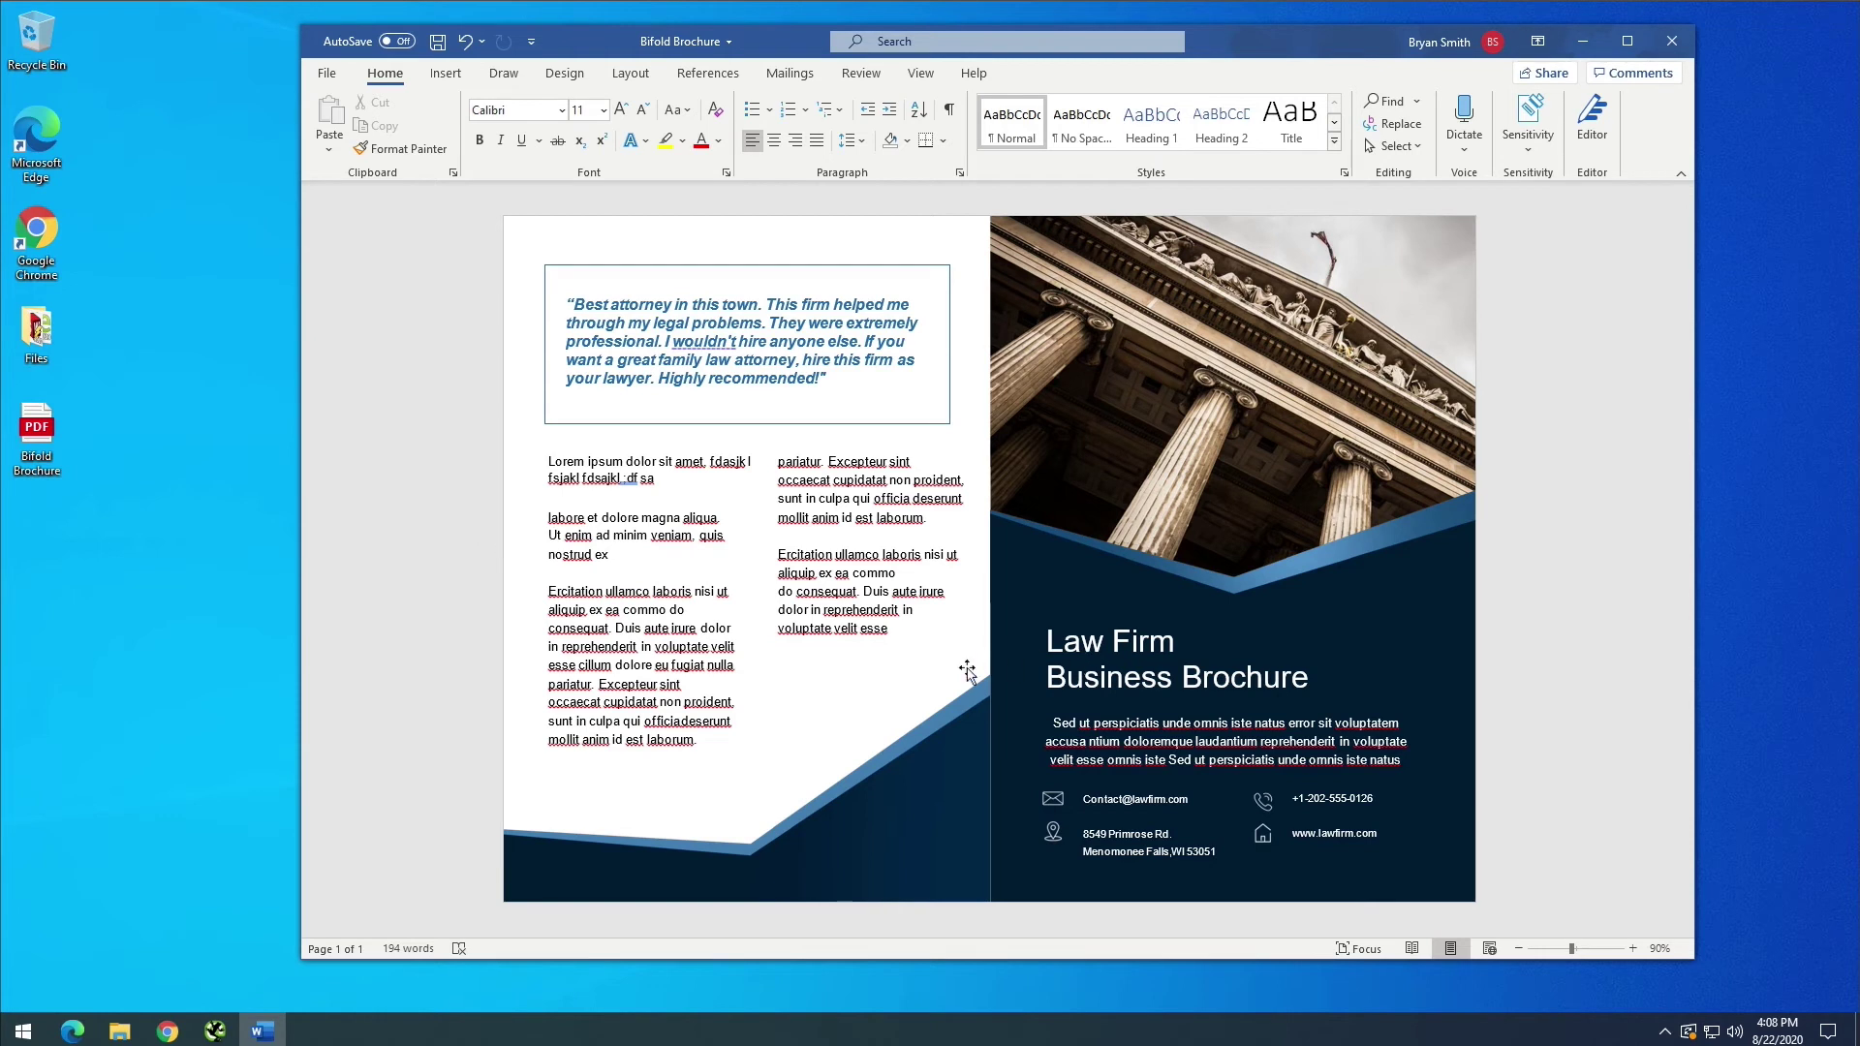
# Undo the last change and close the brochure document without saving
pyautogui.hotkey('ctrl', 'z')
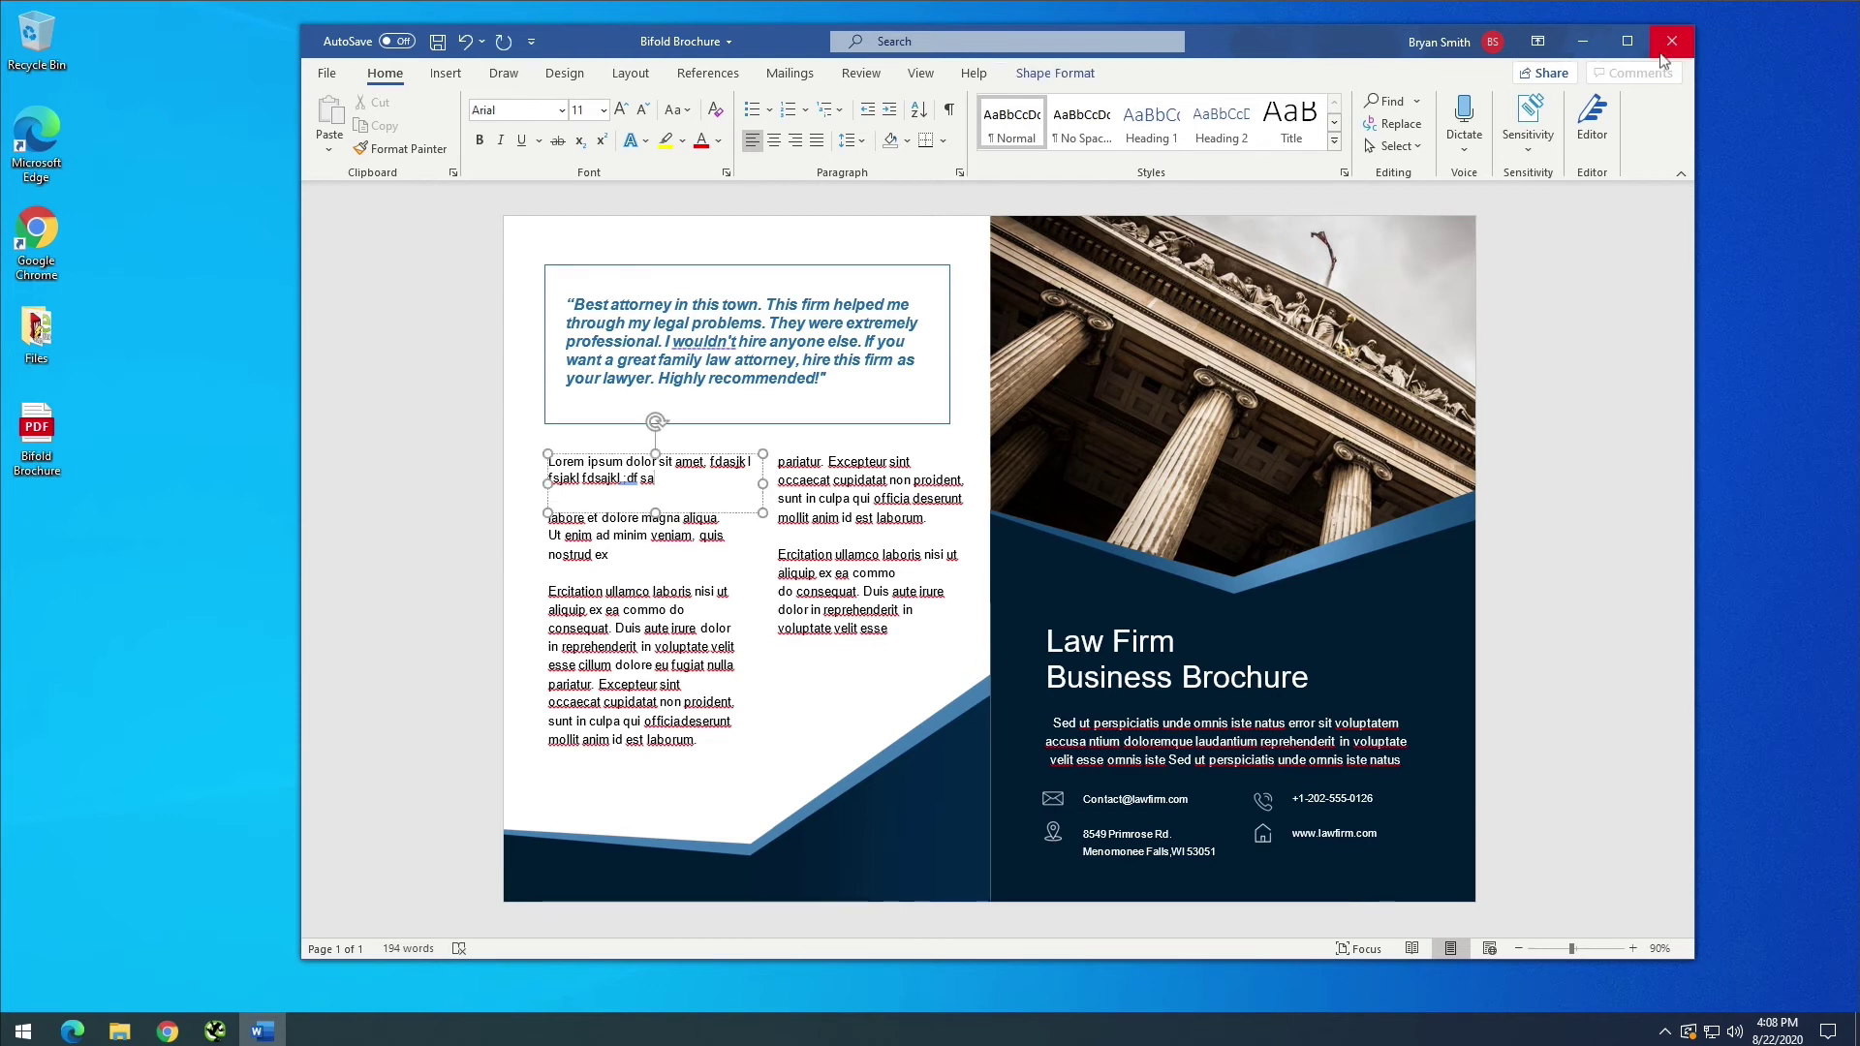
pyautogui.click(1670, 43)
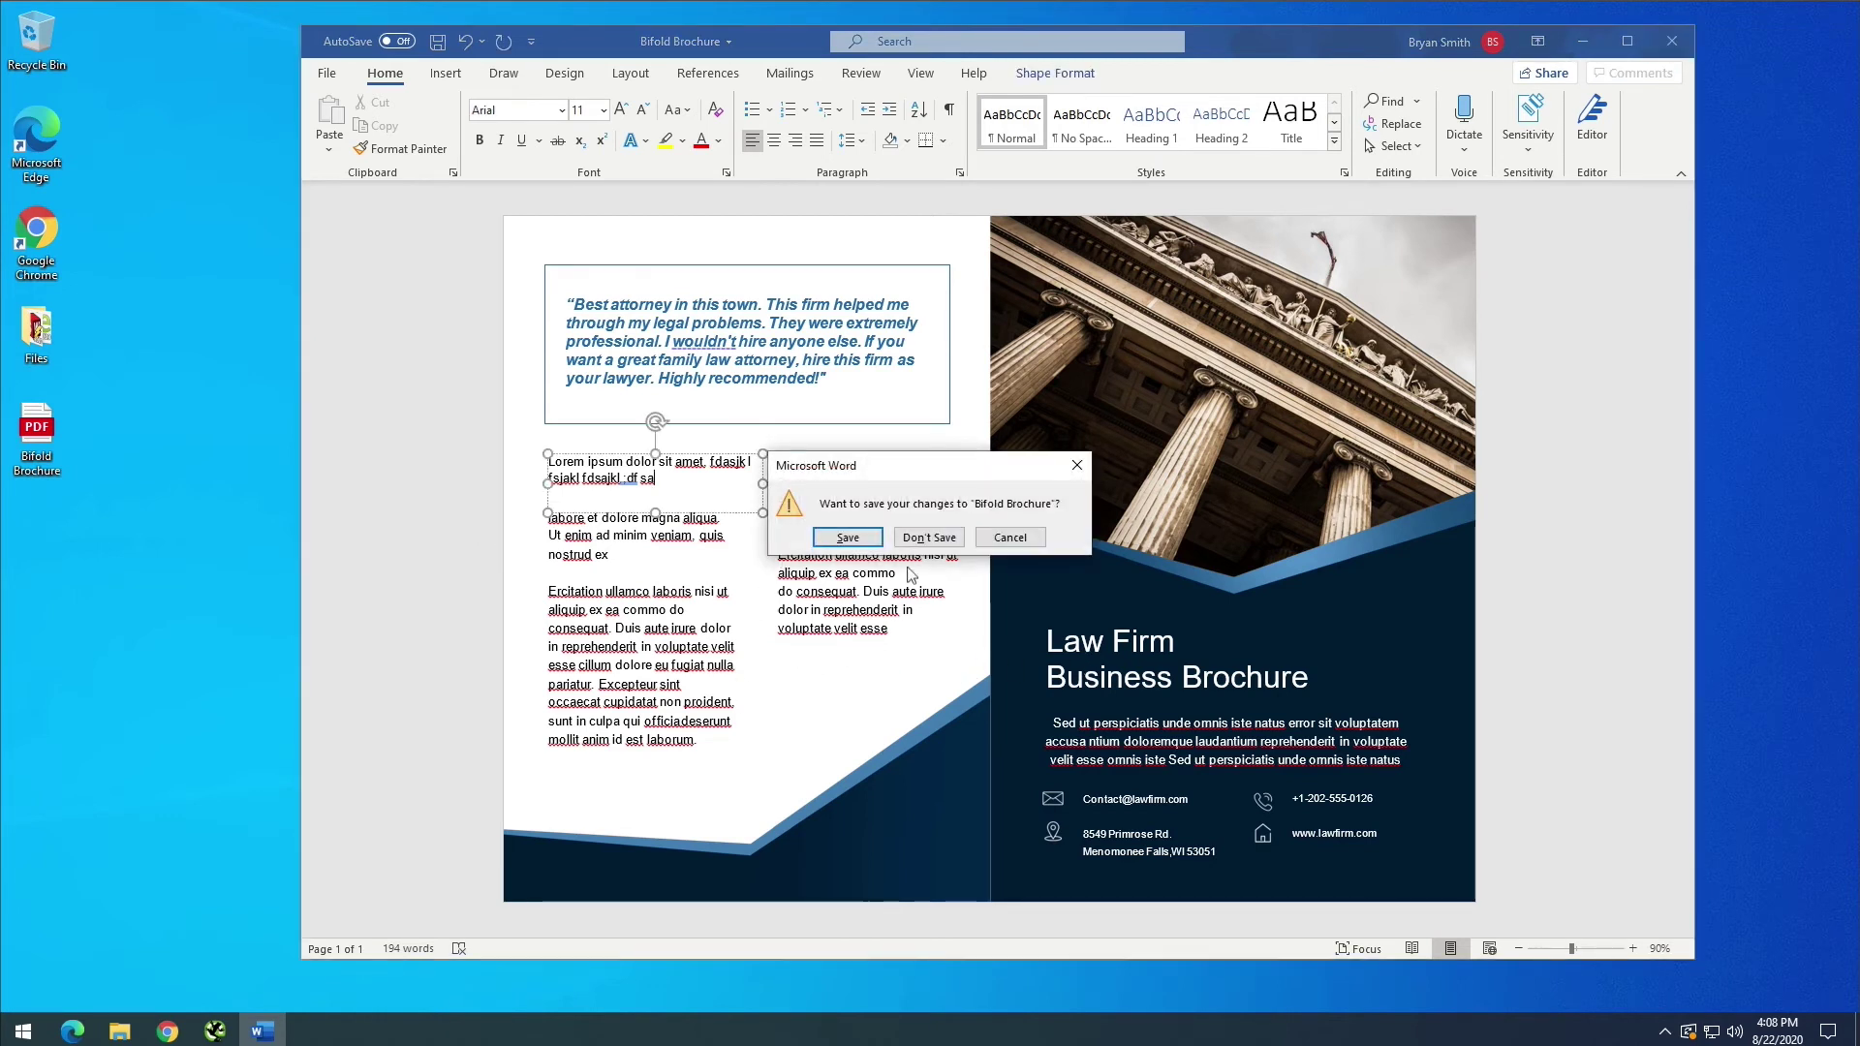
pyautogui.click(929, 537)
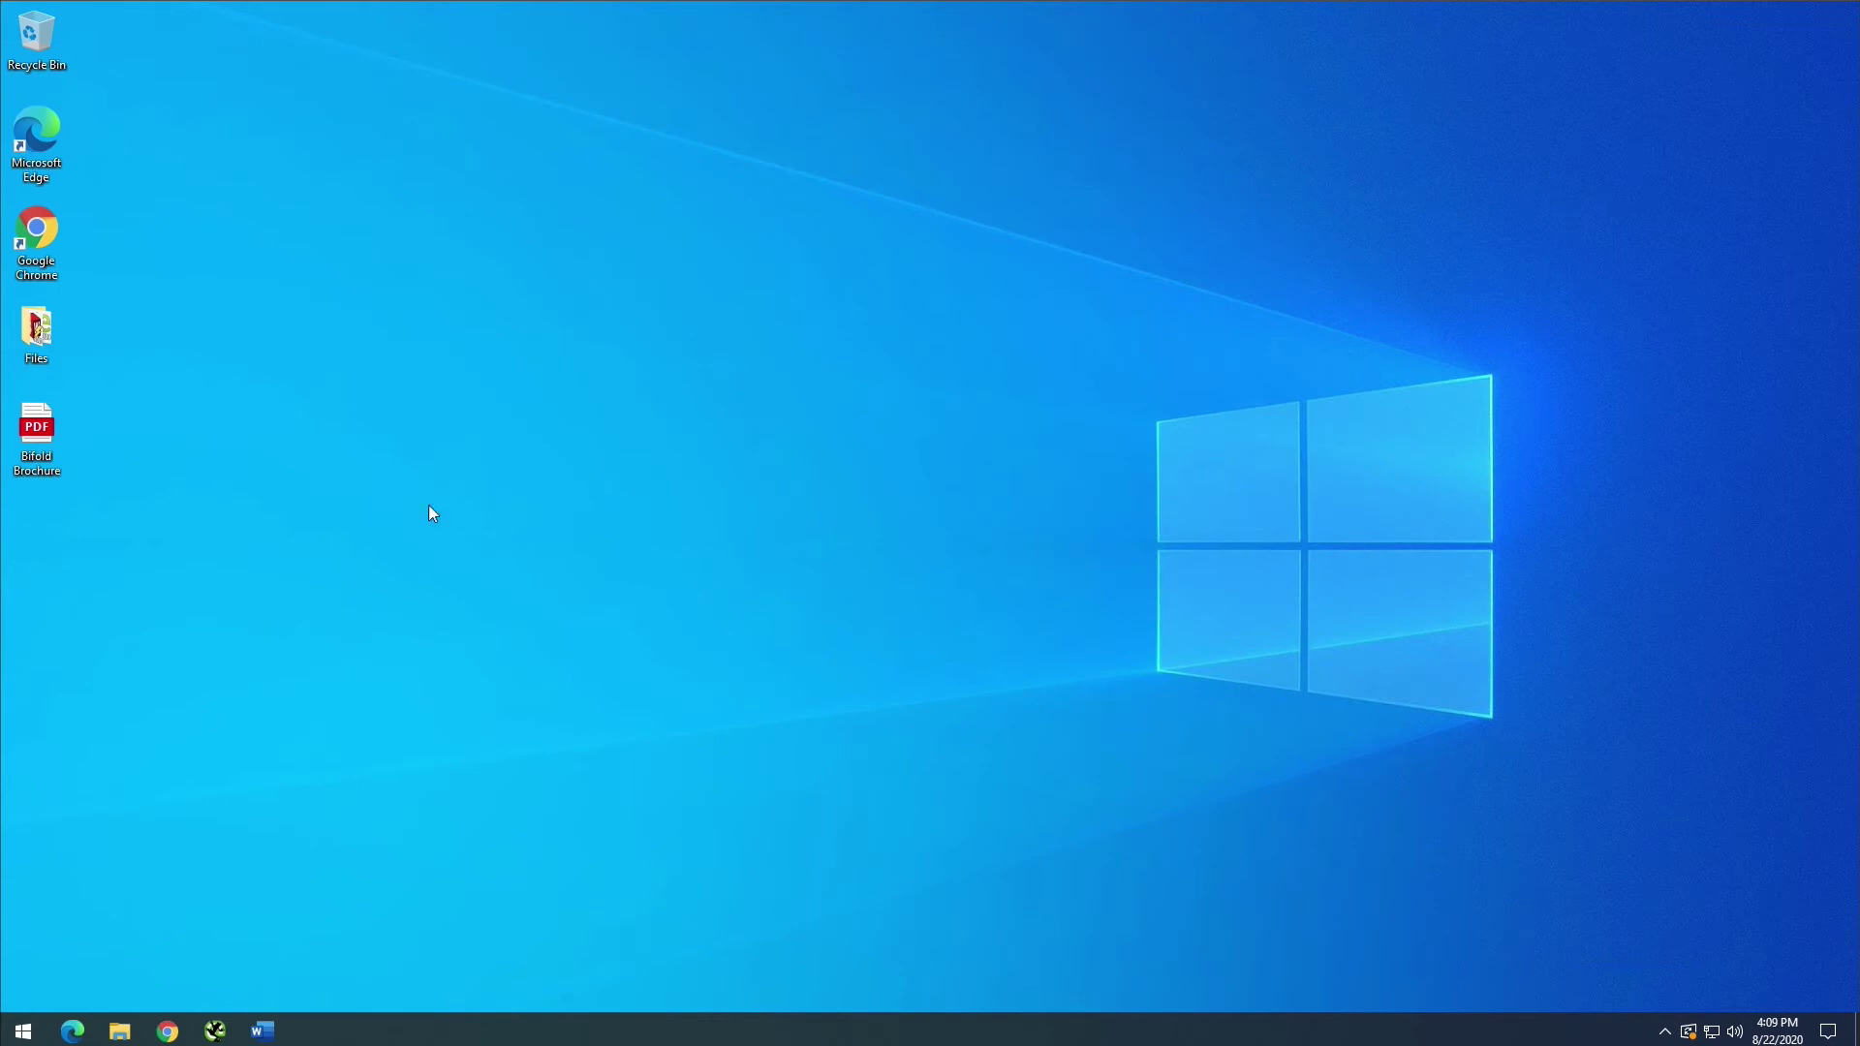
# Relaunch Word and open Bifold Brochure.pdf from the Desktop through File > Open > Browse
pyautogui.click(264, 1032)
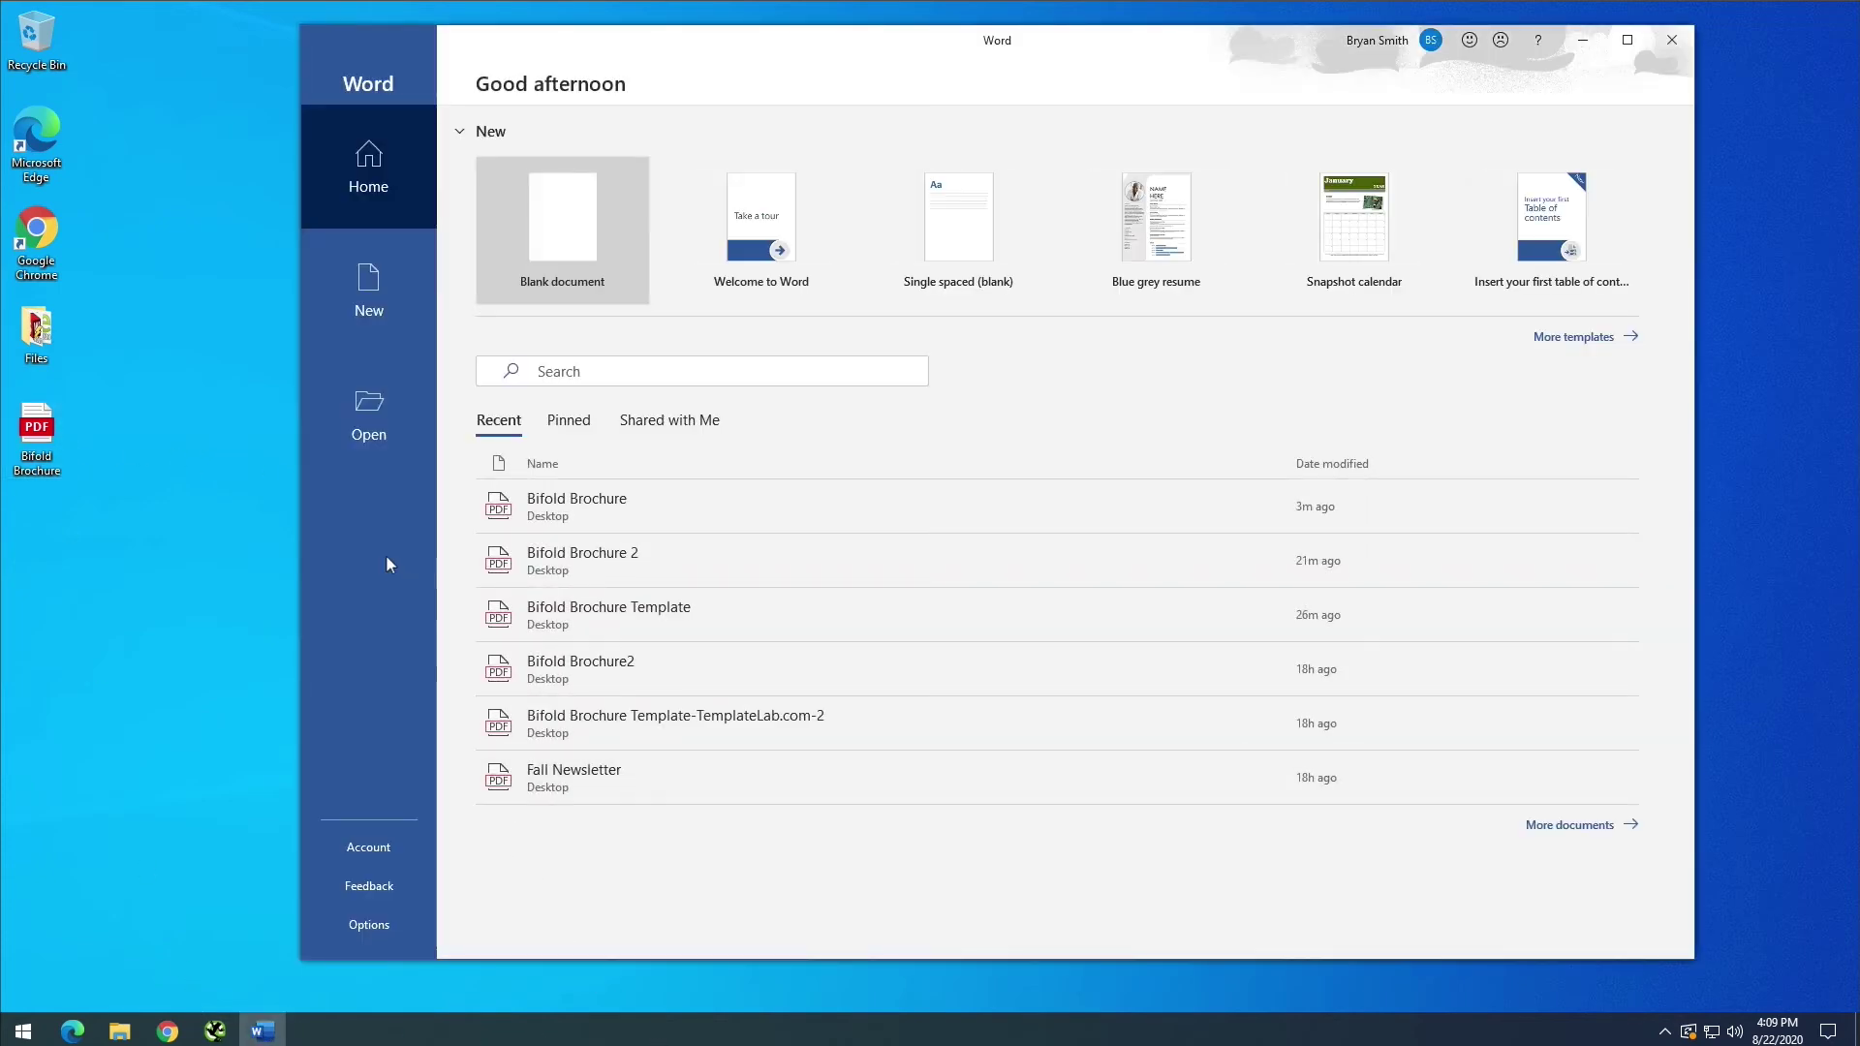
pyautogui.click(367, 431)
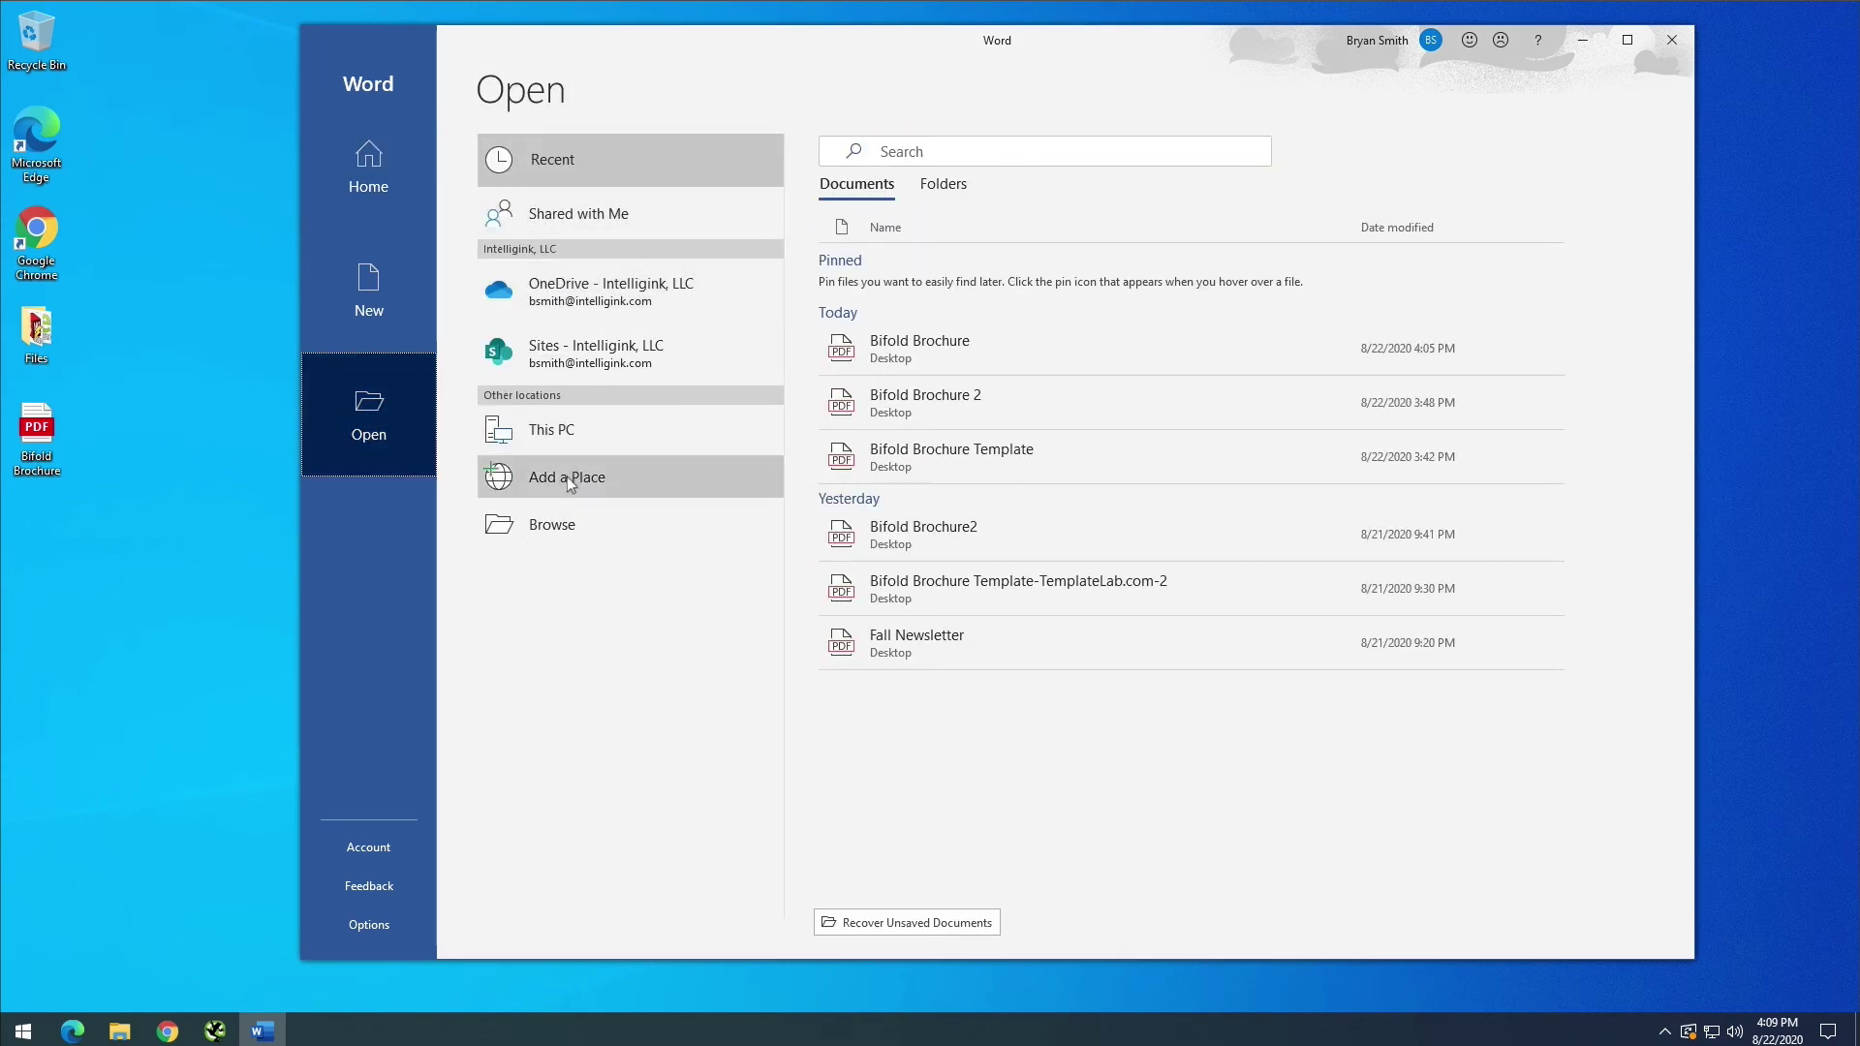
pyautogui.click(560, 528)
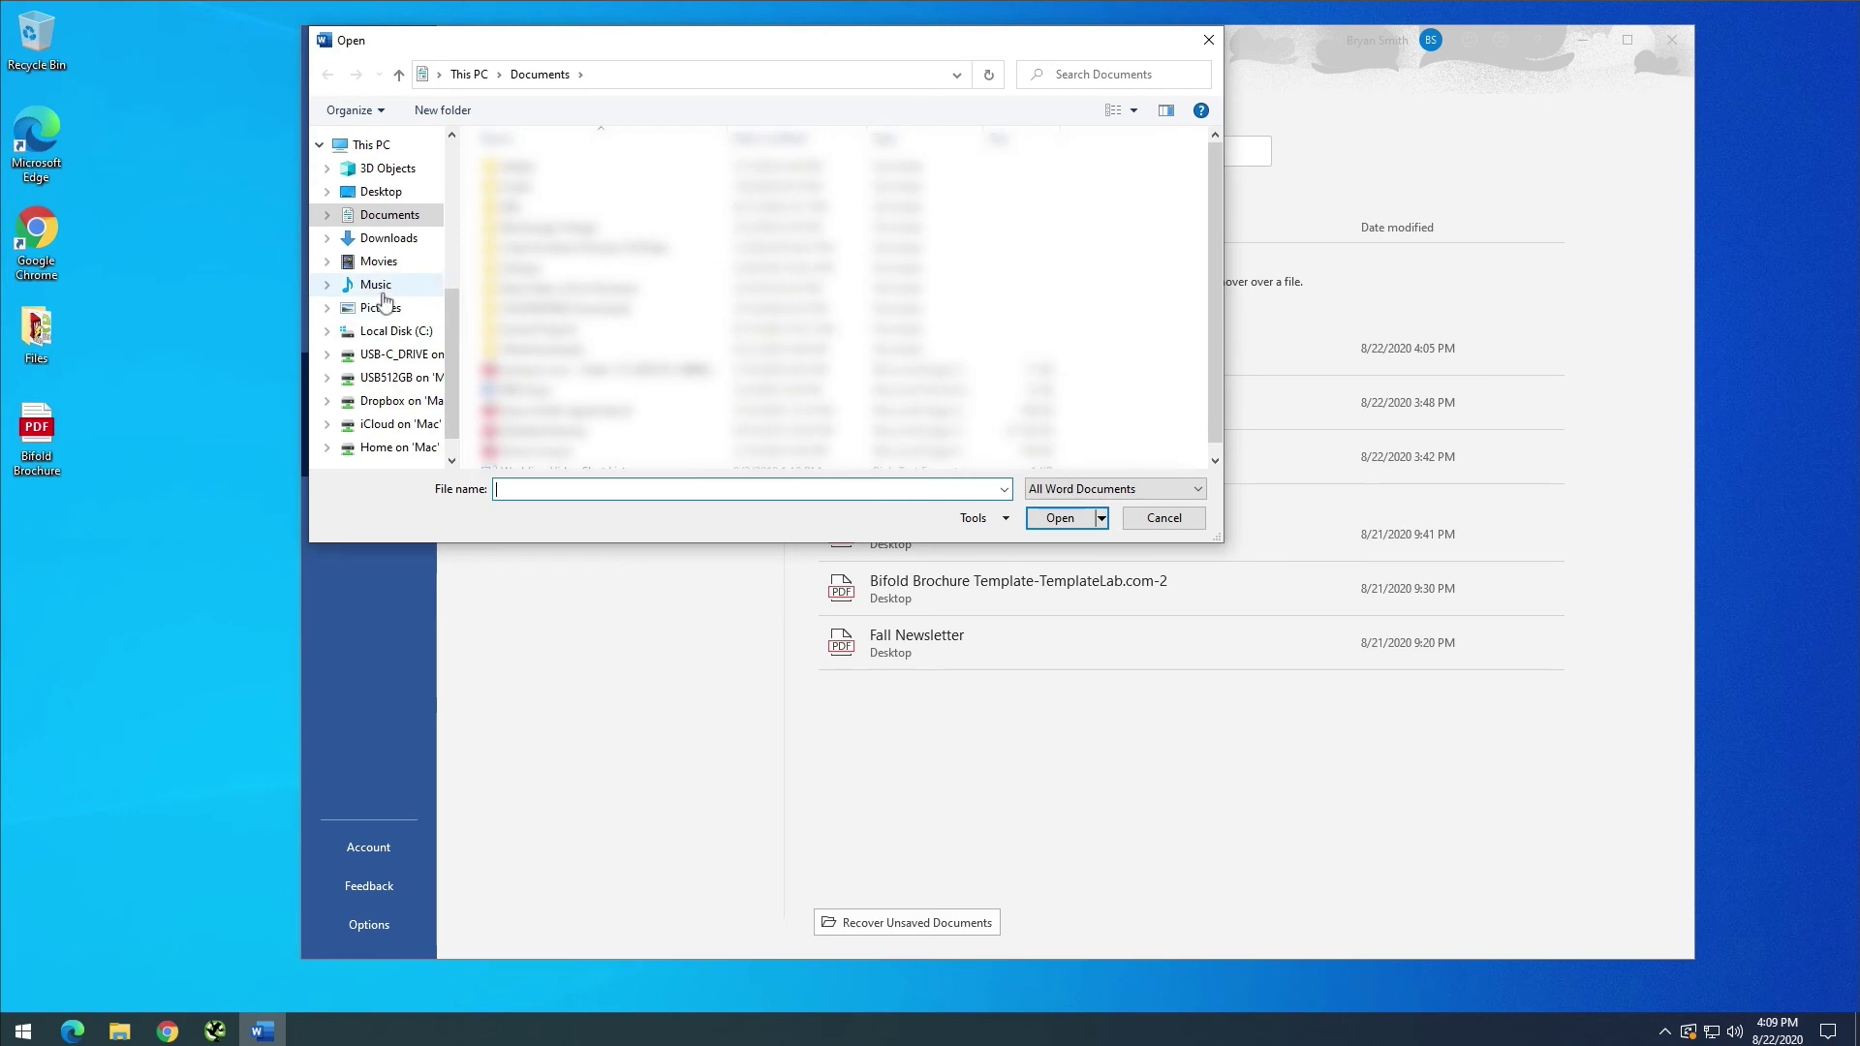
pyautogui.click(381, 194)
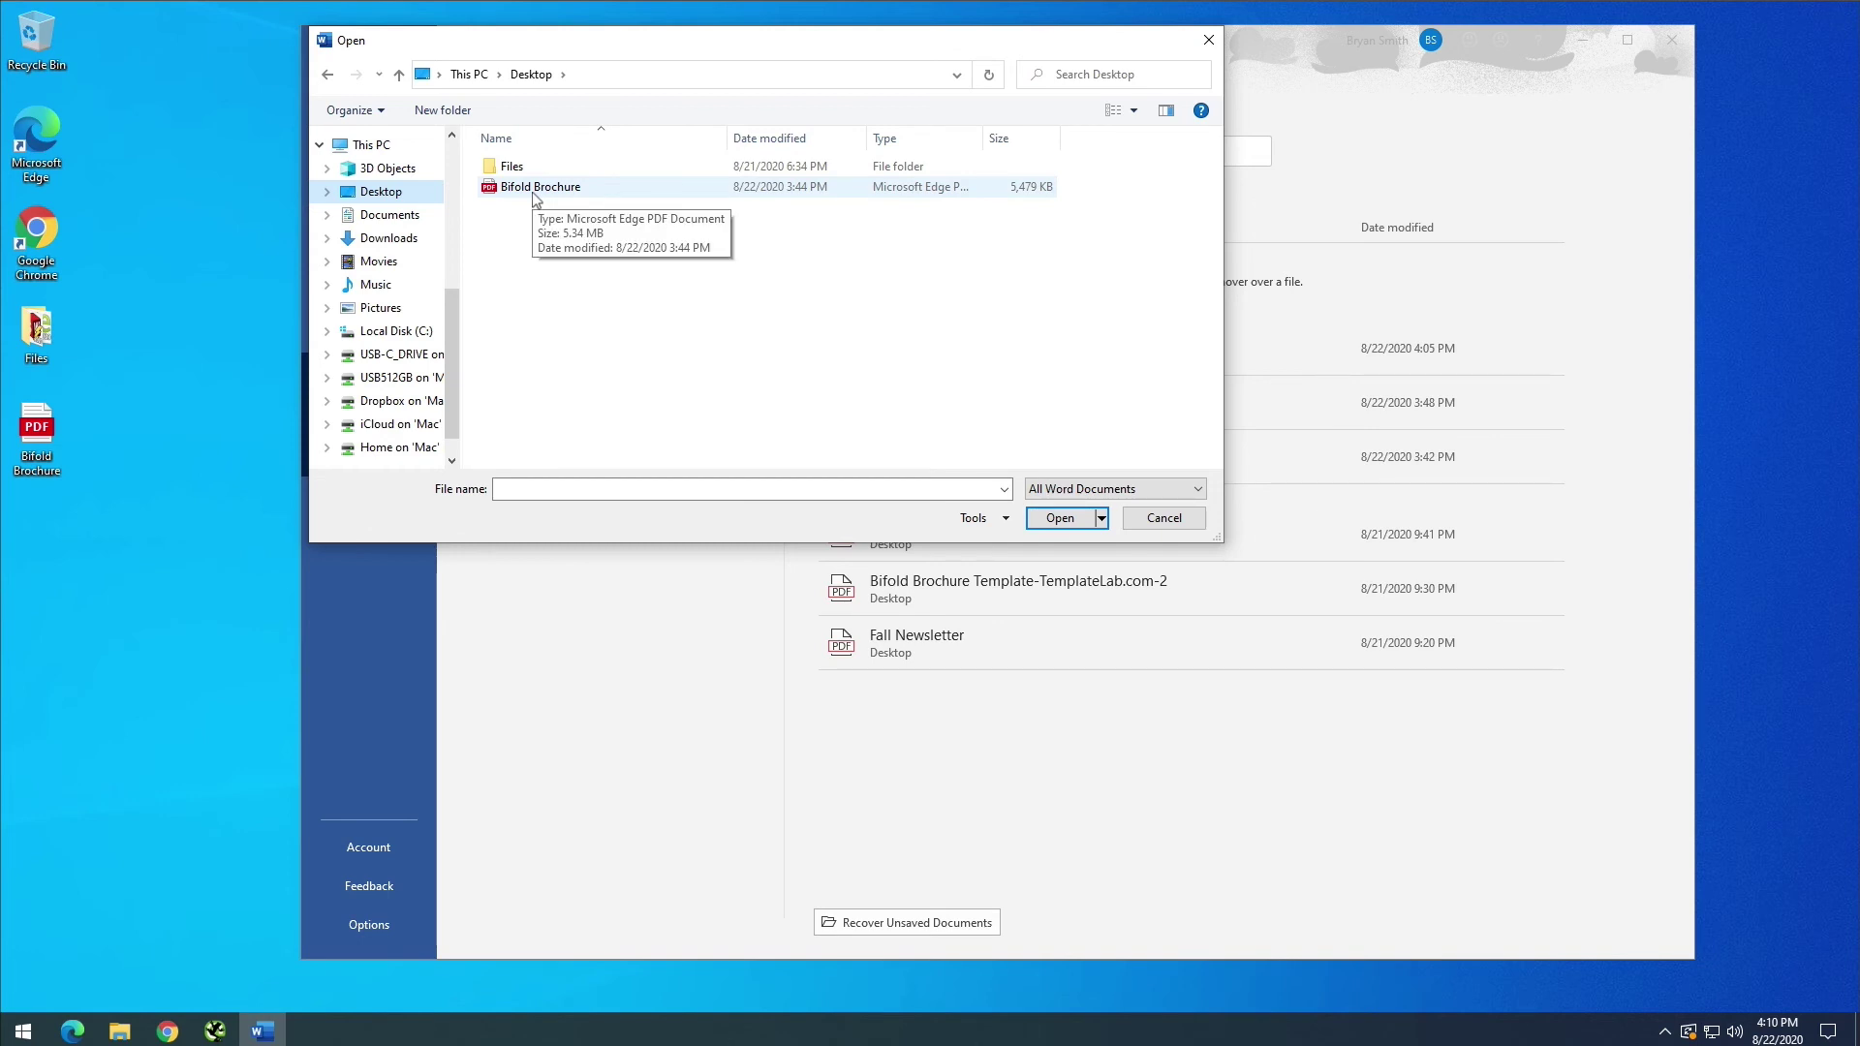
pyautogui.click(535, 191)
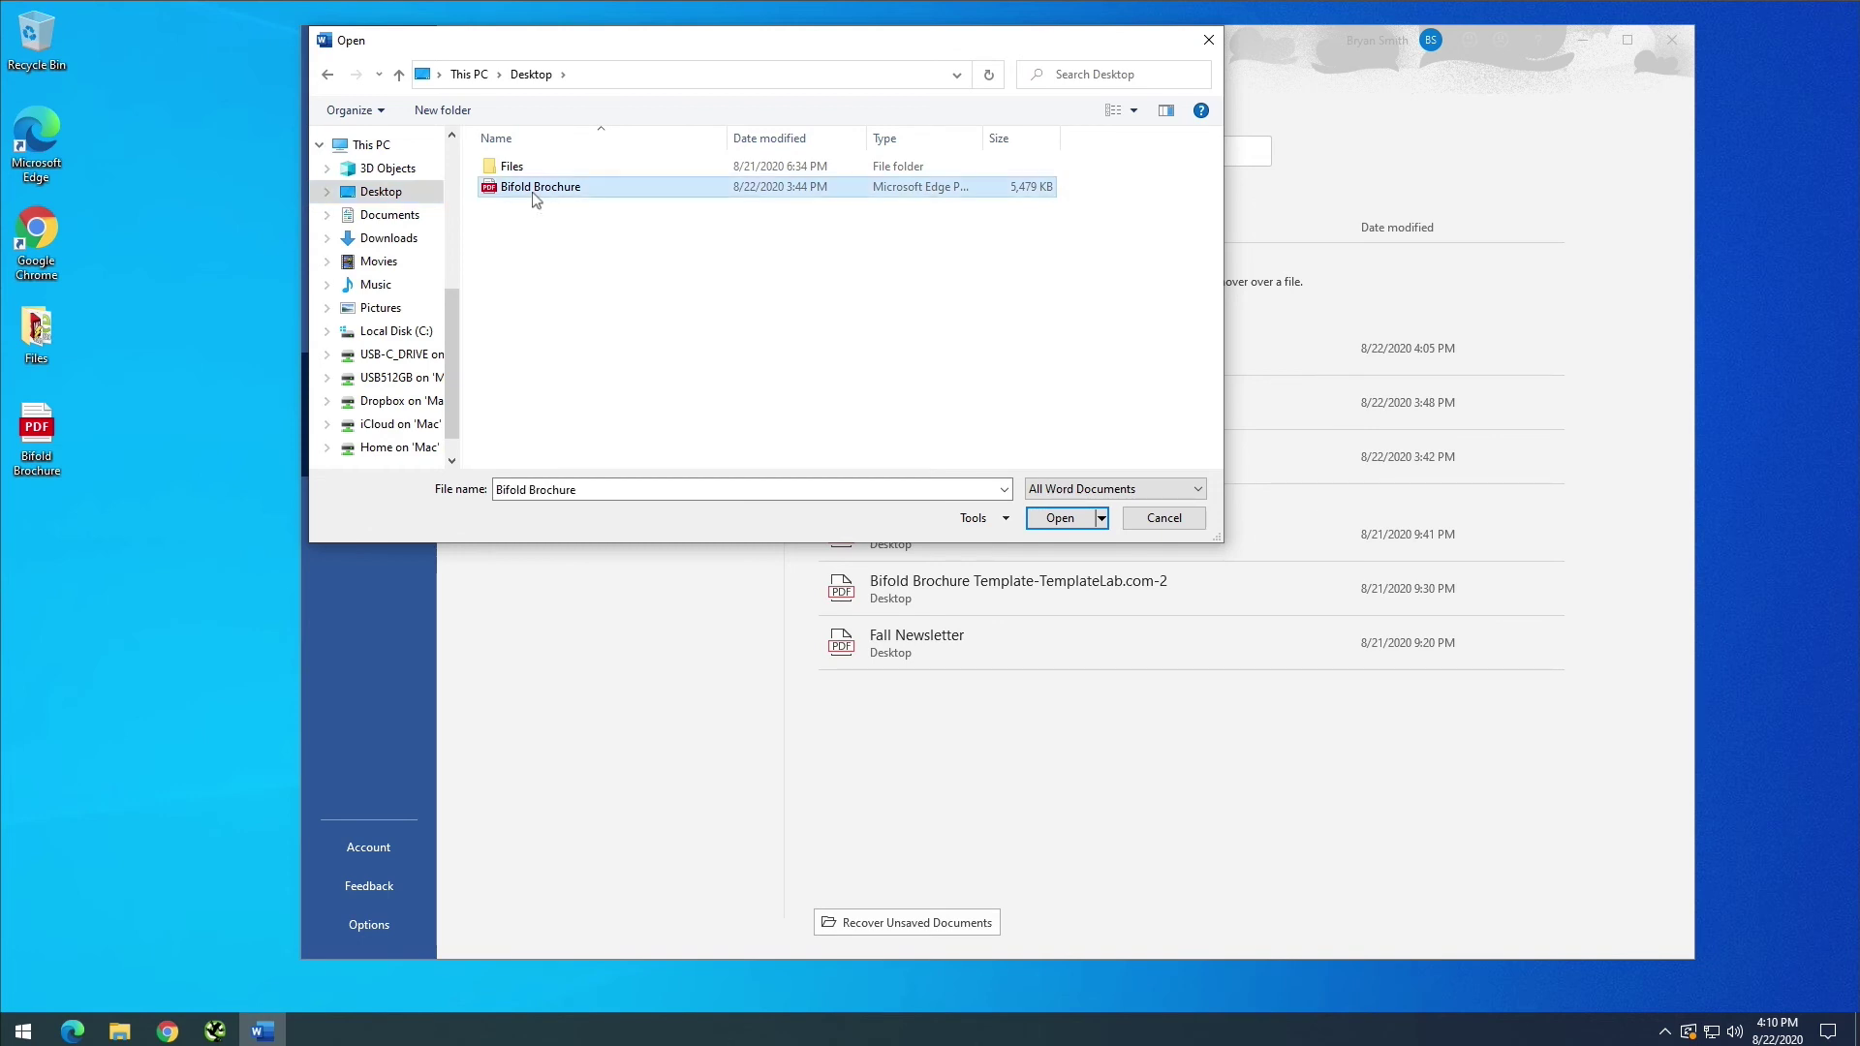
pyautogui.click(1061, 519)
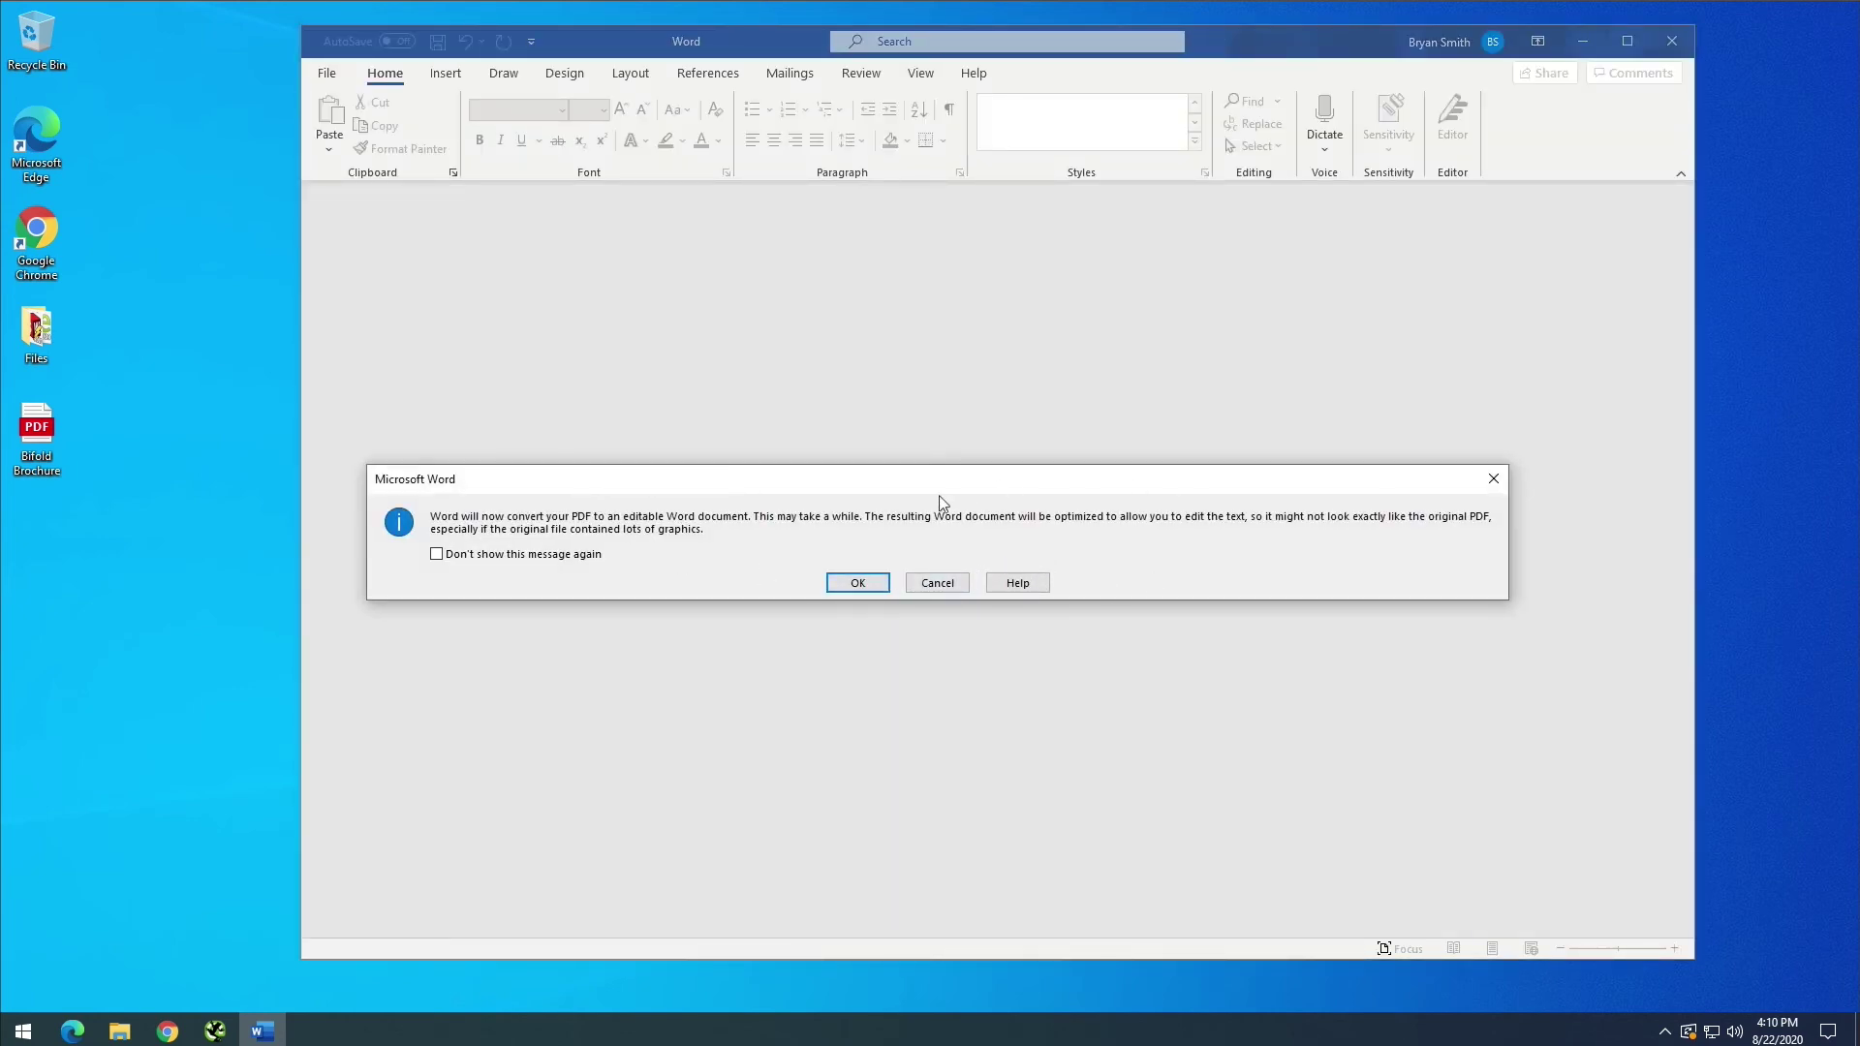
# Accept the notice so Word converts Bifold Brochure.pdf into an editable document
pyautogui.click(859, 583)
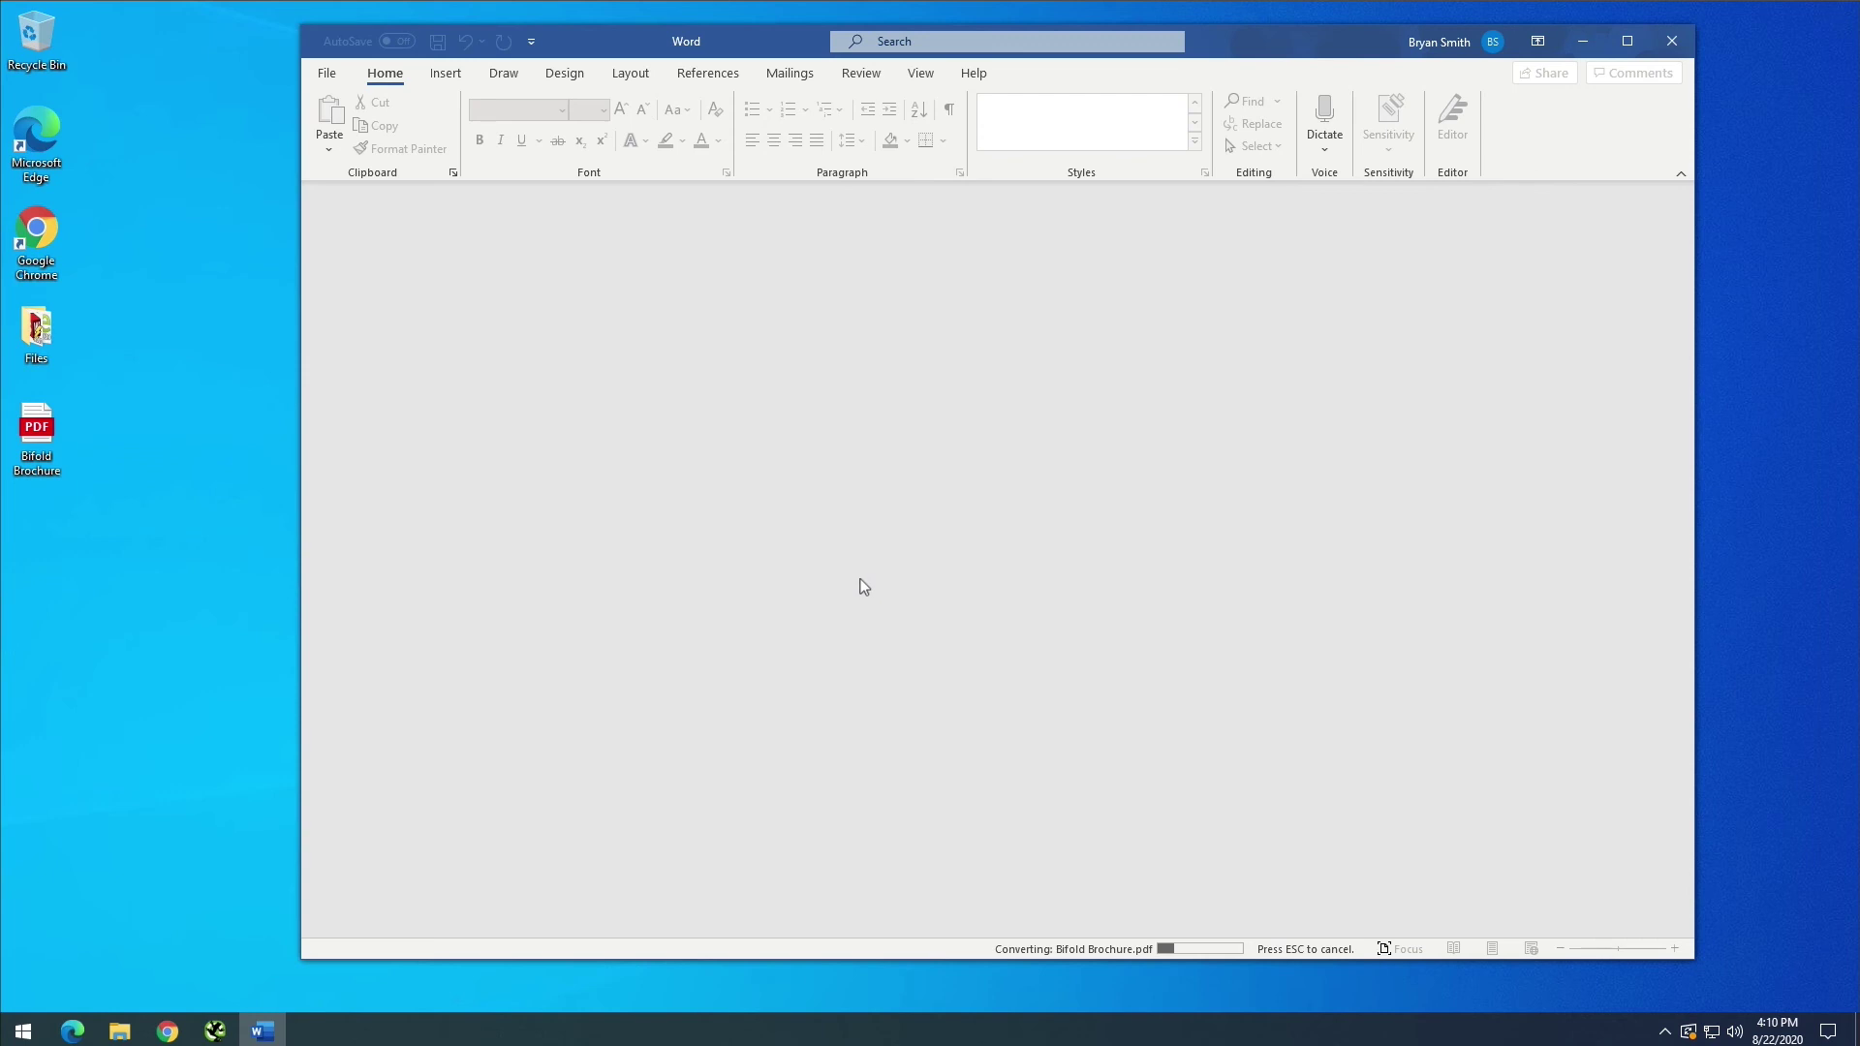